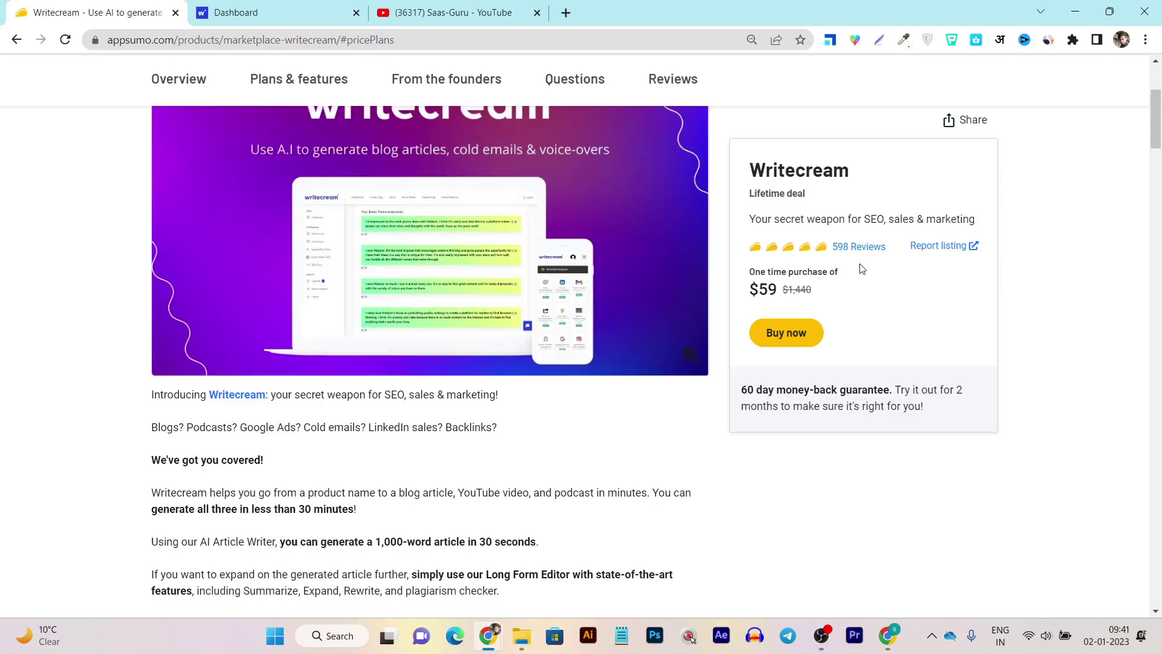
- Open the customer reviews of the Writecream deal on AppSumo and look through them and the rest of the listing
click(858, 247)
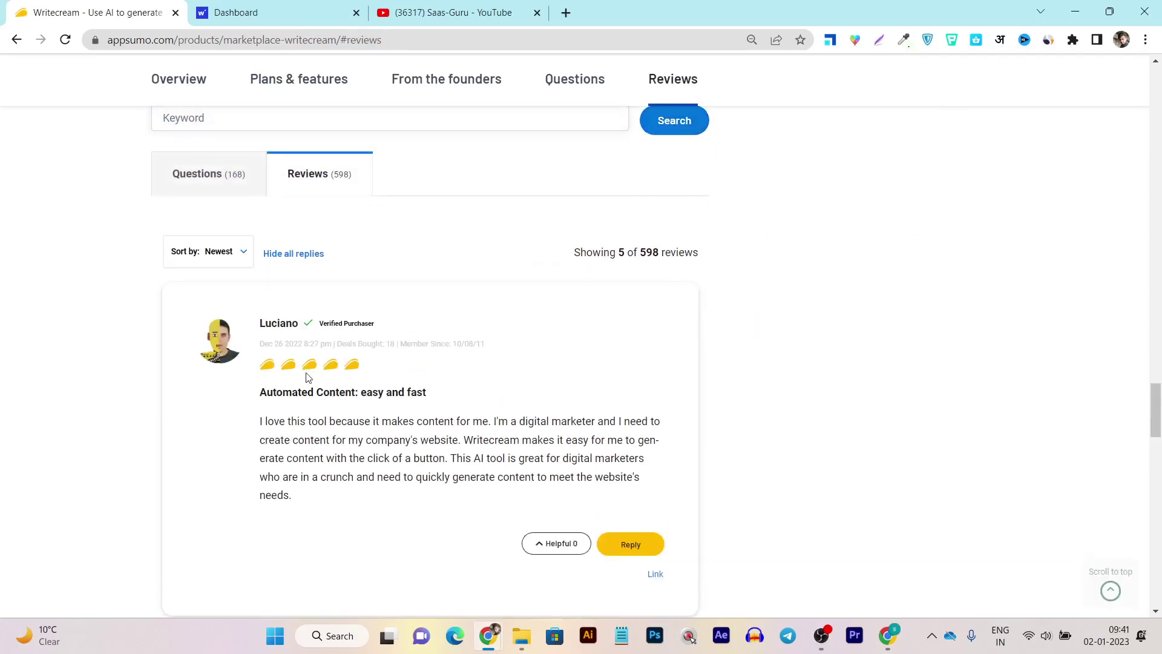
scroll(307, 377, down, 1)
scroll(307, 377, down, 4)
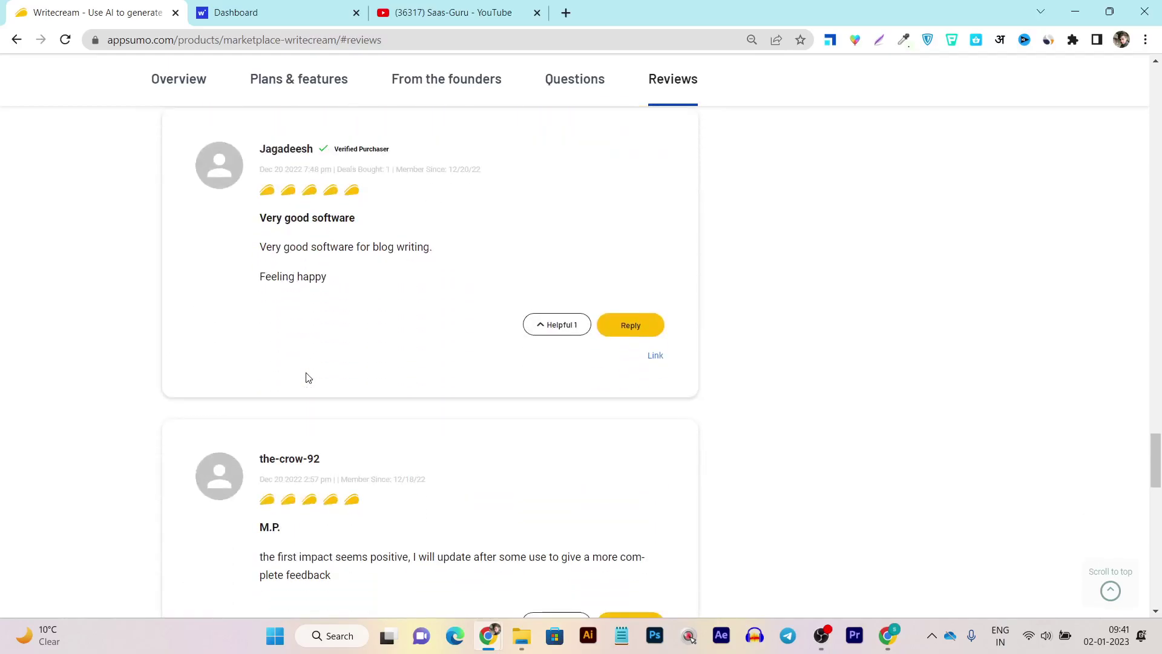
scroll(430, 342, up, 15)
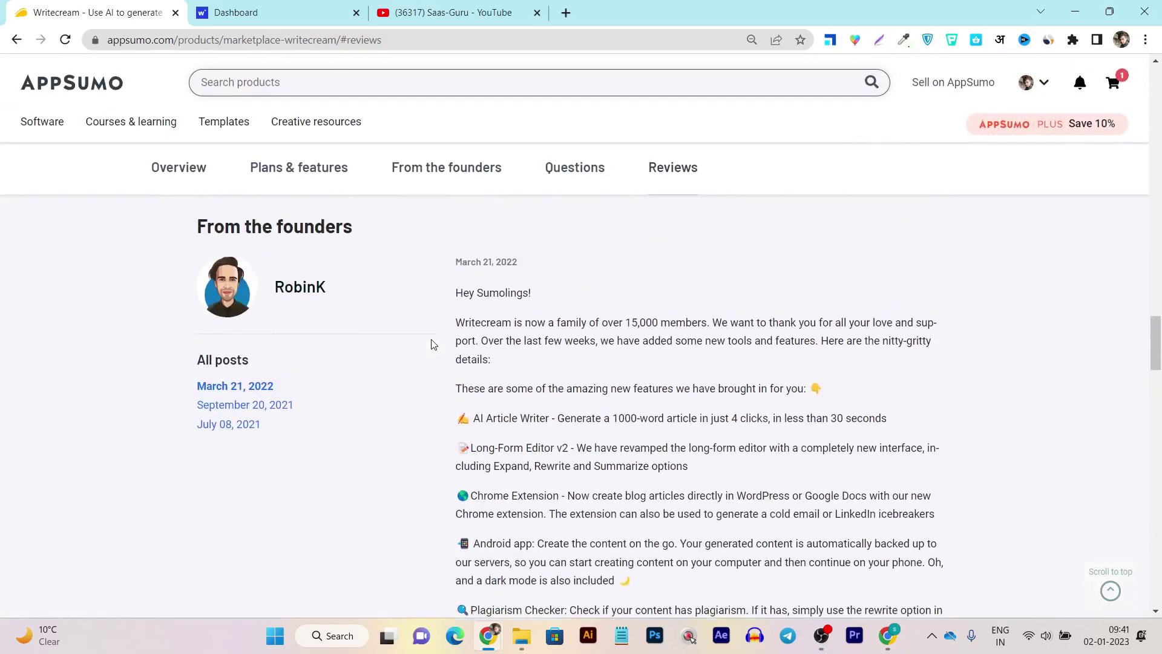
scroll(435, 351, up, 20)
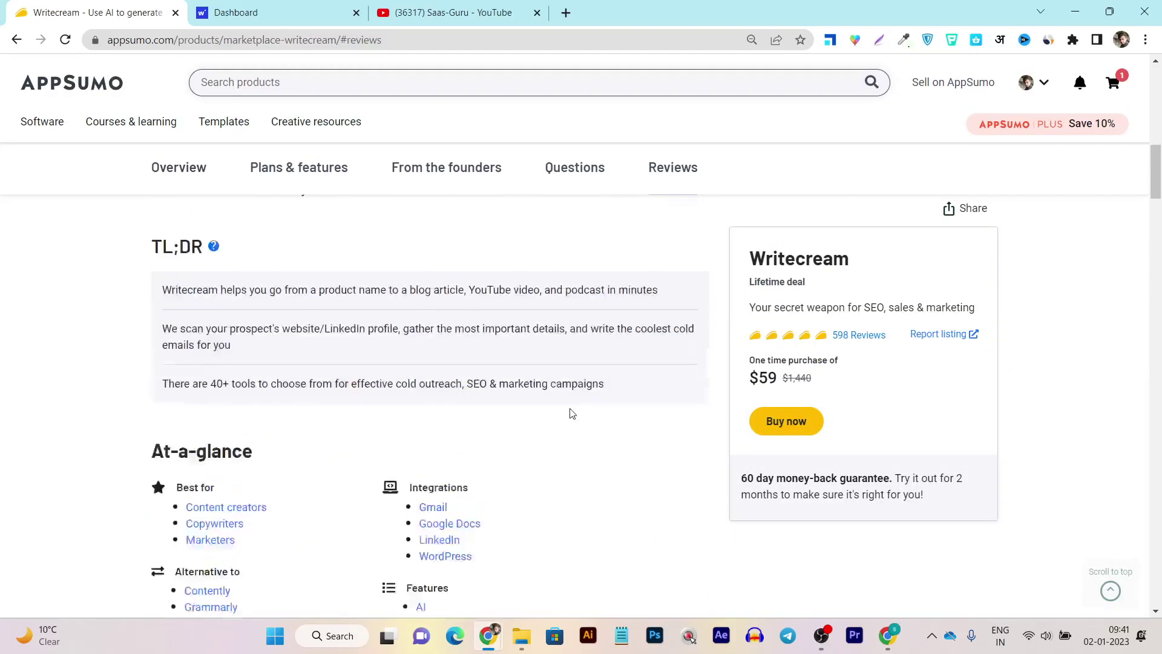
scroll(571, 413, up, 10)
- Switch to the Writecream dashboard and look through all the available content creation tools
key(ctrl+Tab)
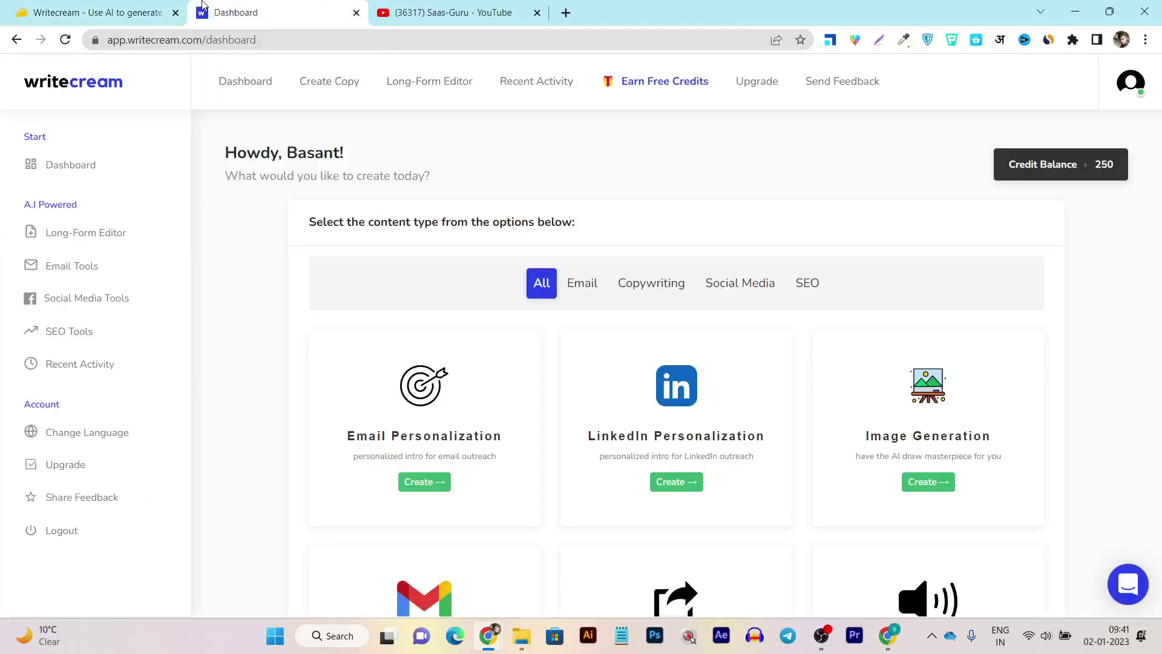
scroll(359, 374, down, 8)
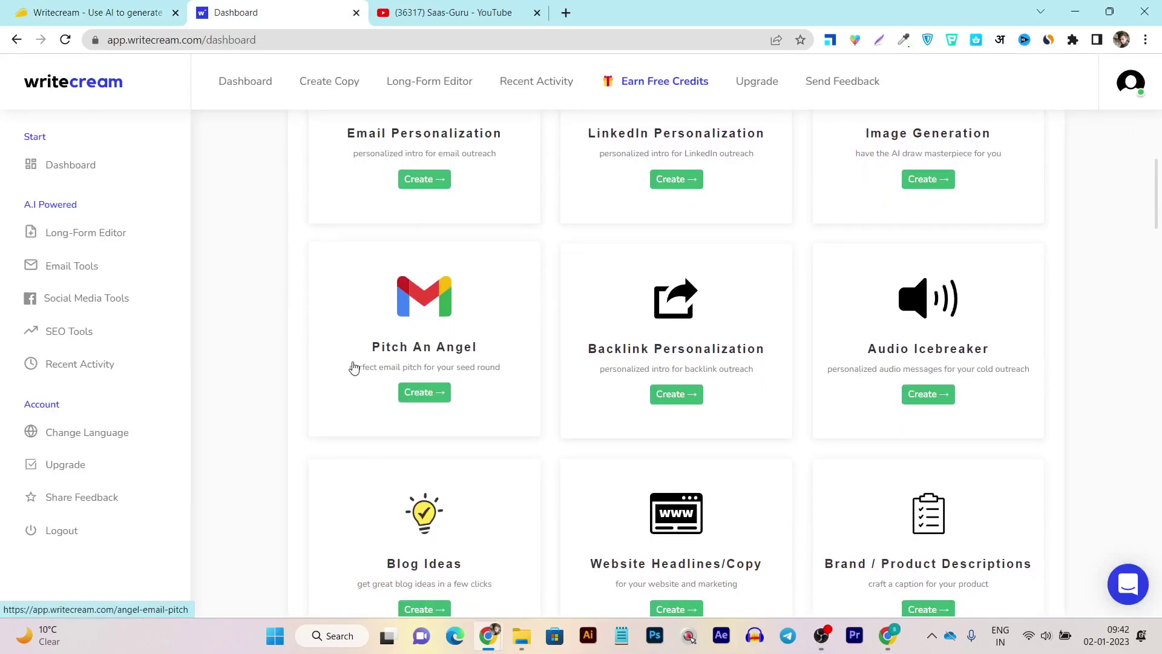
scroll(354, 368, down, 10)
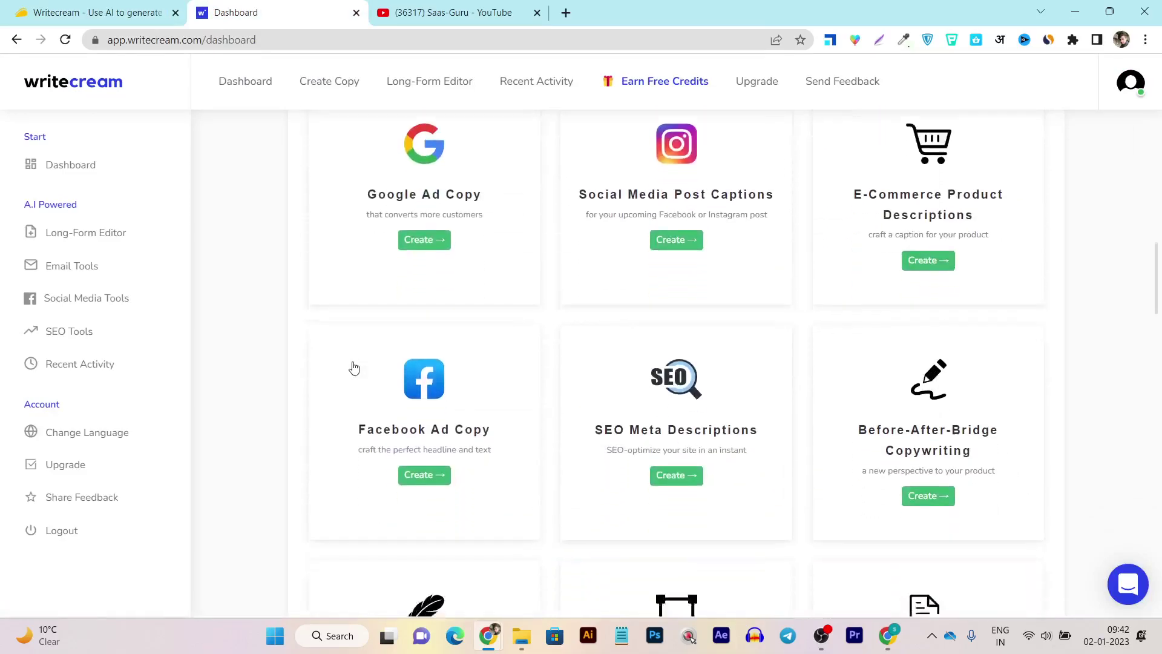
scroll(354, 367, down, 8)
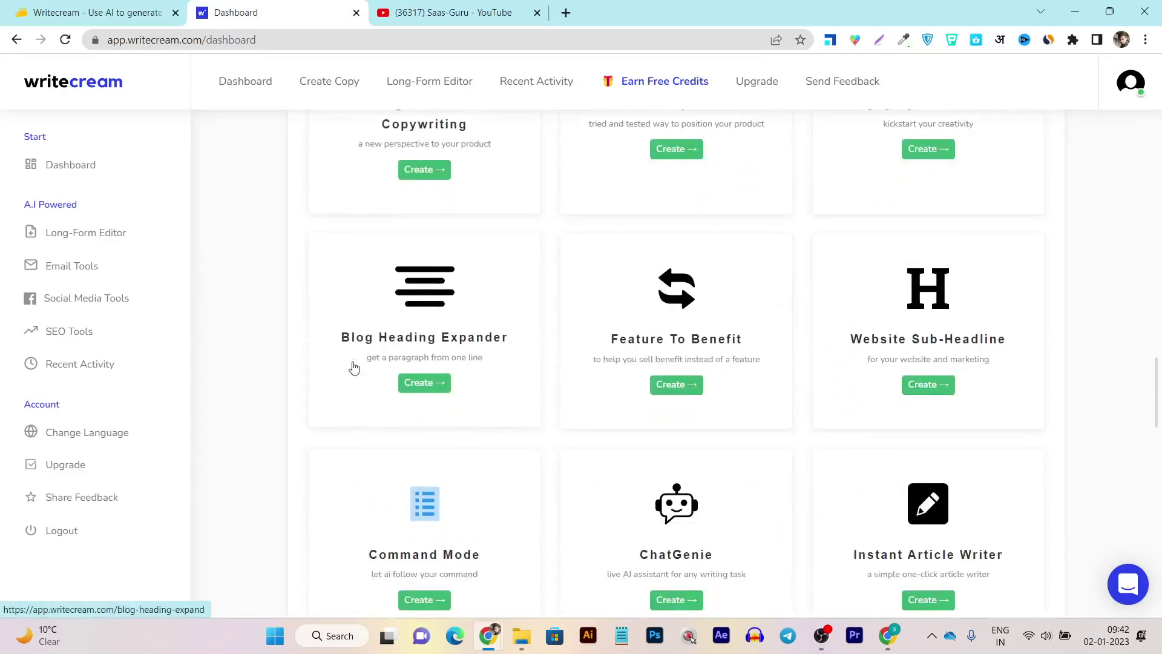
scroll(357, 375, down, 5)
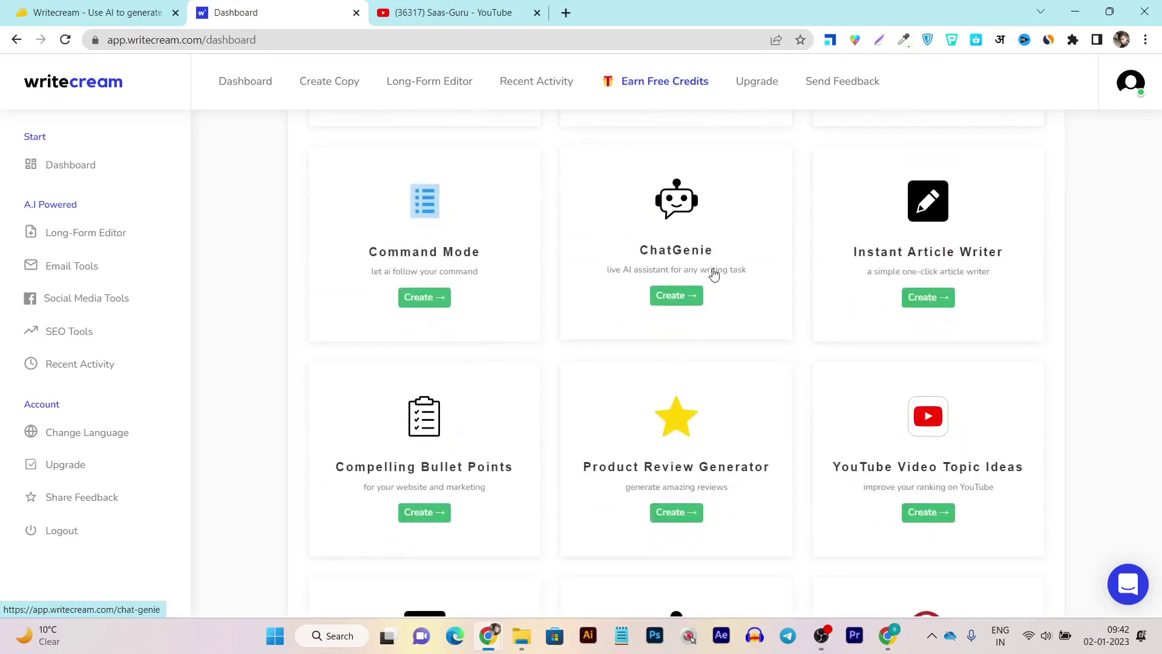
scroll(493, 327, up, 7)
scroll(685, 332, up, 4)
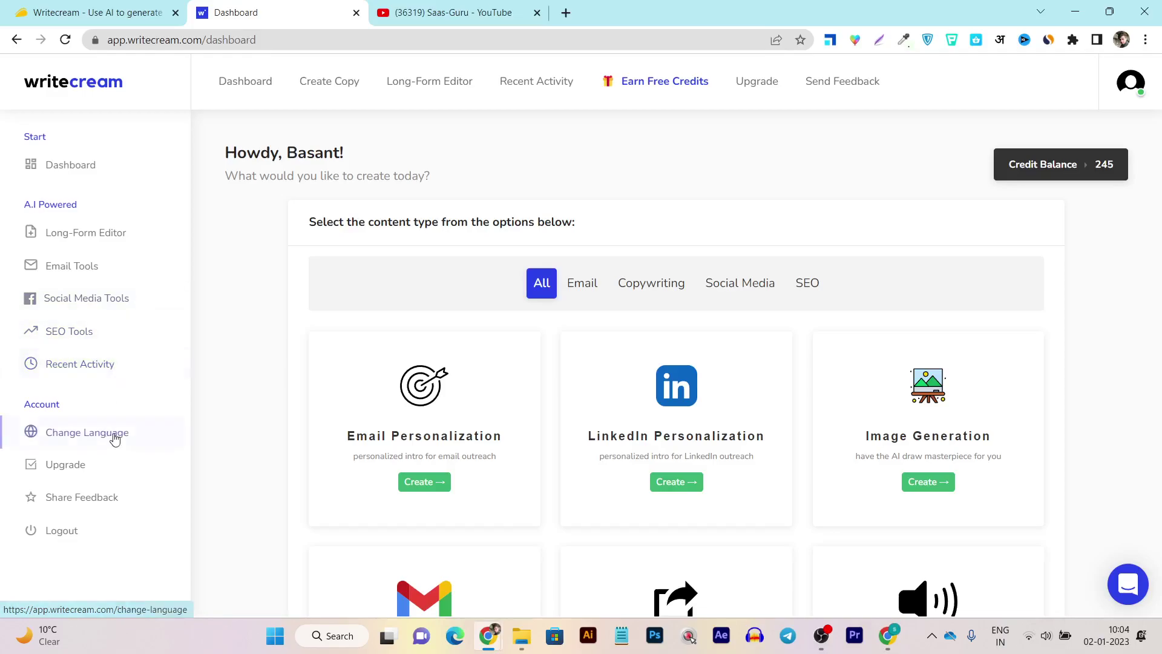
- Open the account's default language settings and look through the available languages without changing the selection
click(115, 439)
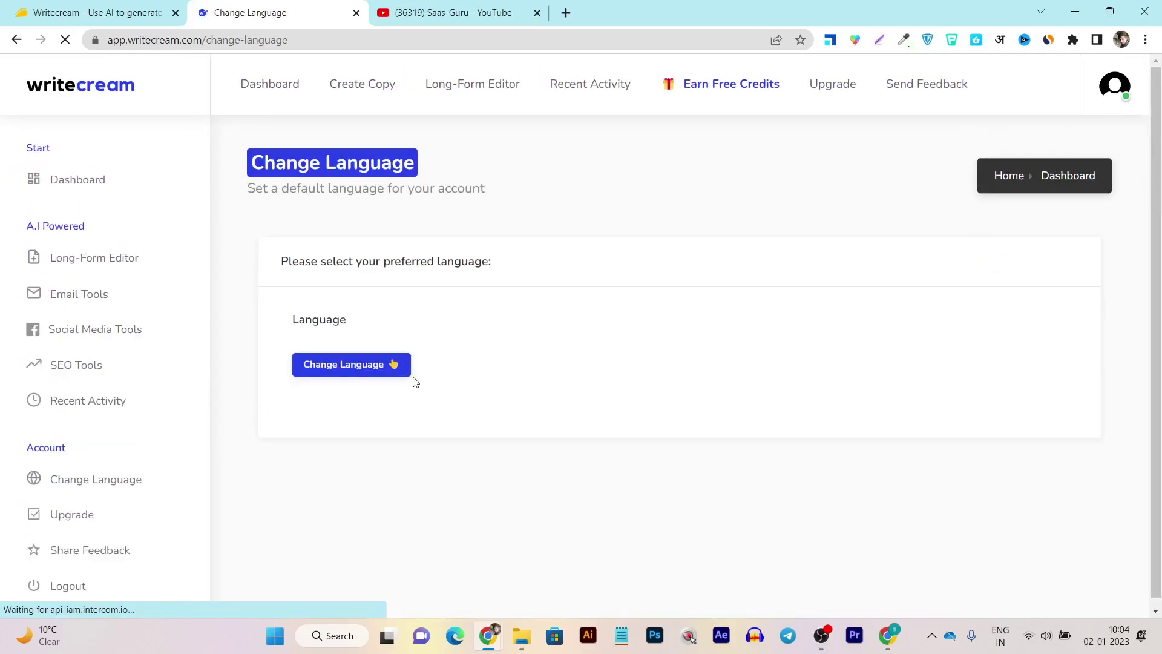
click(382, 370)
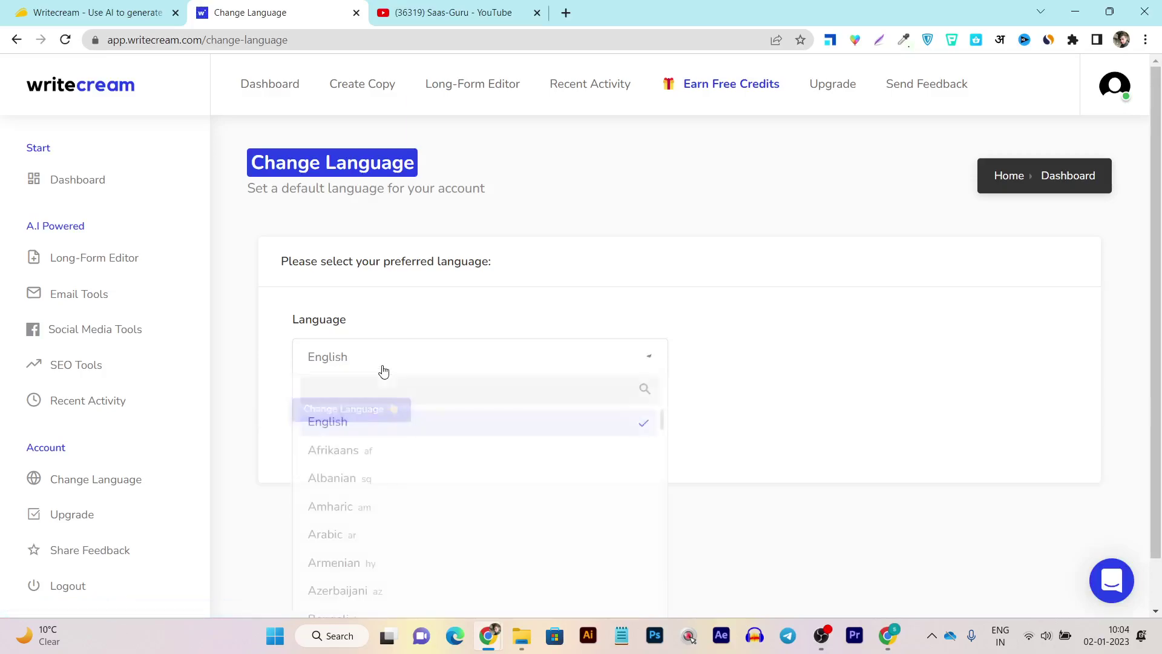
scroll(464, 459, down, 13)
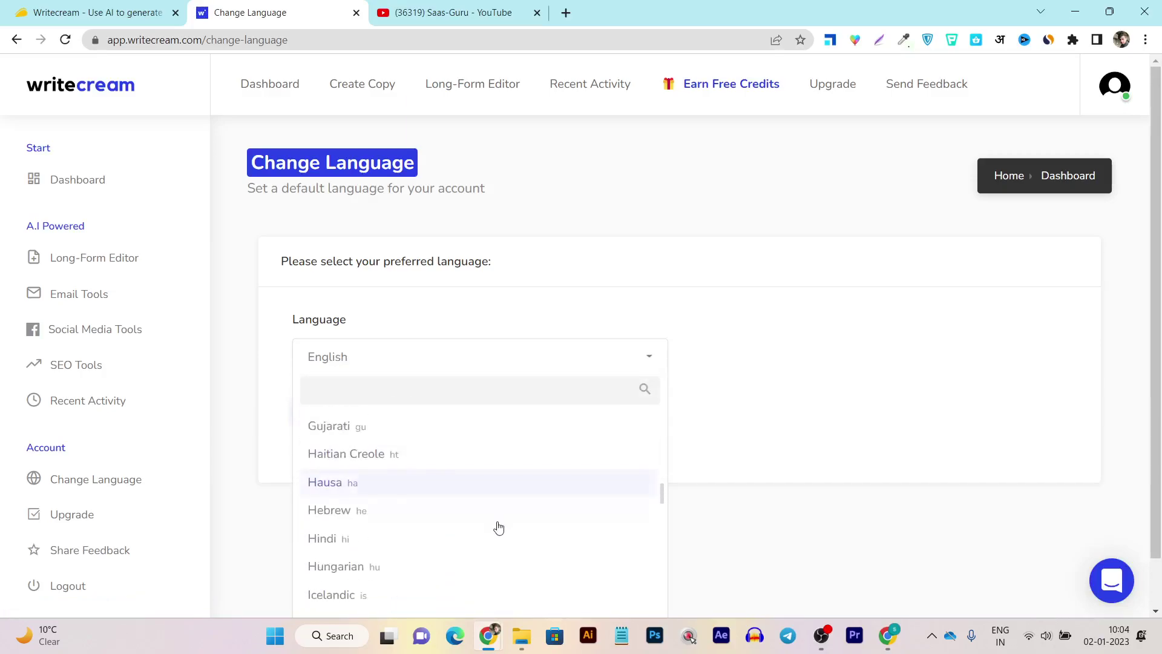
scroll(514, 555, up, 12)
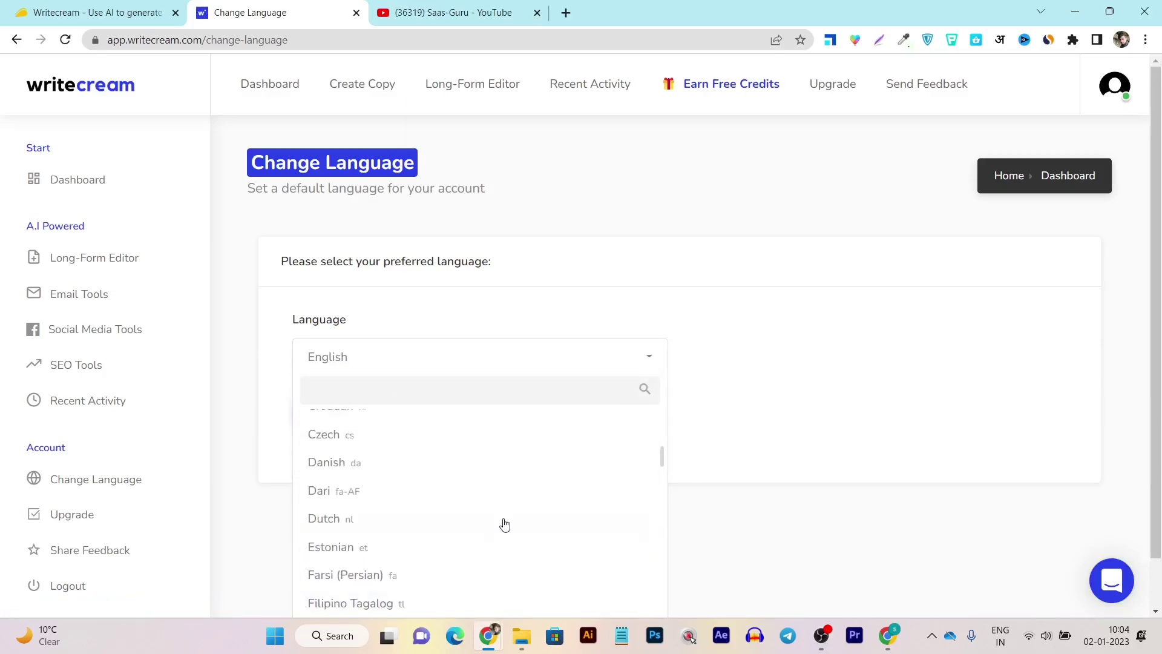
click(773, 436)
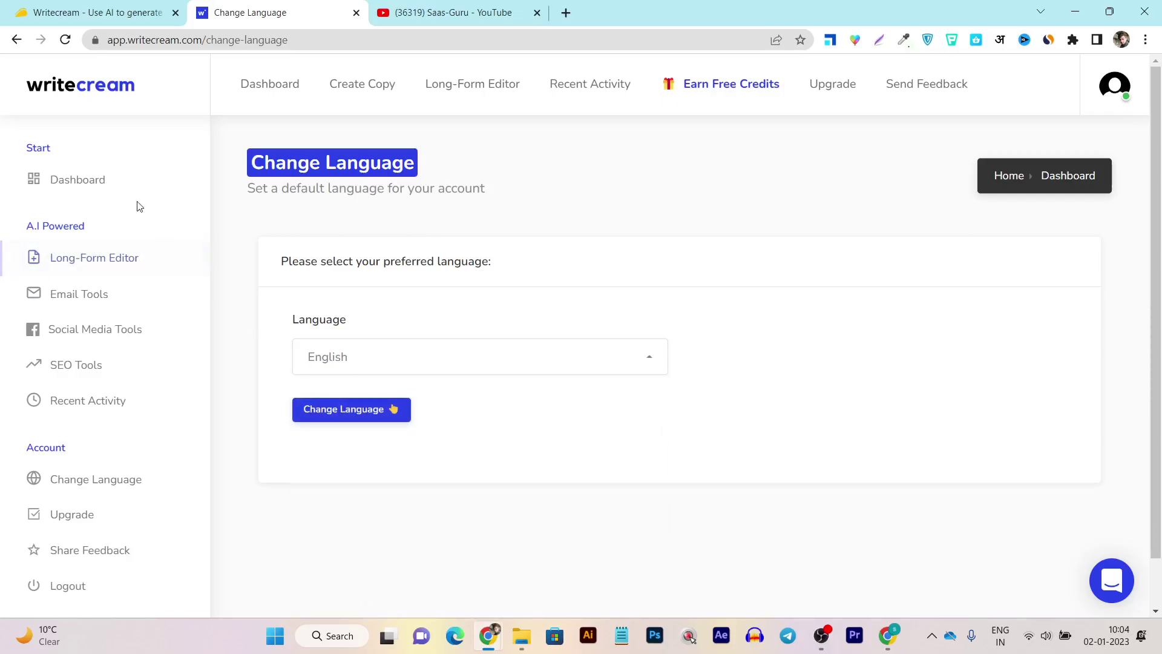
- Return to the dashboard and look over the first rows of content types
click(106, 186)
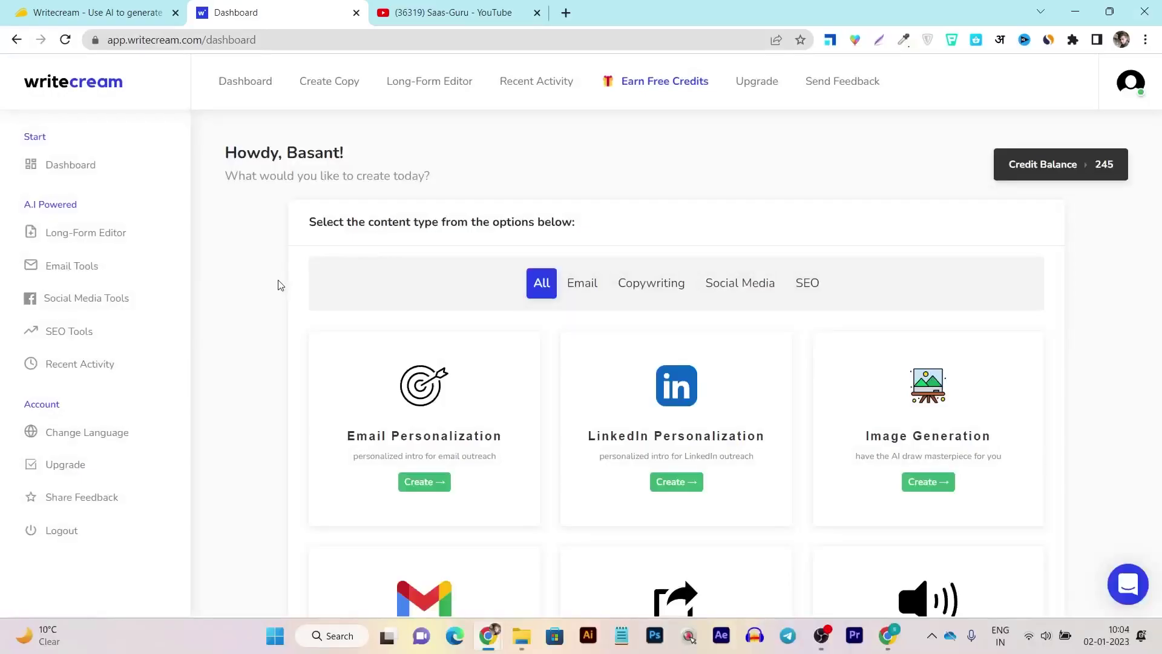
scroll(1063, 342, down, 5)
scroll(1063, 359, up, 3)
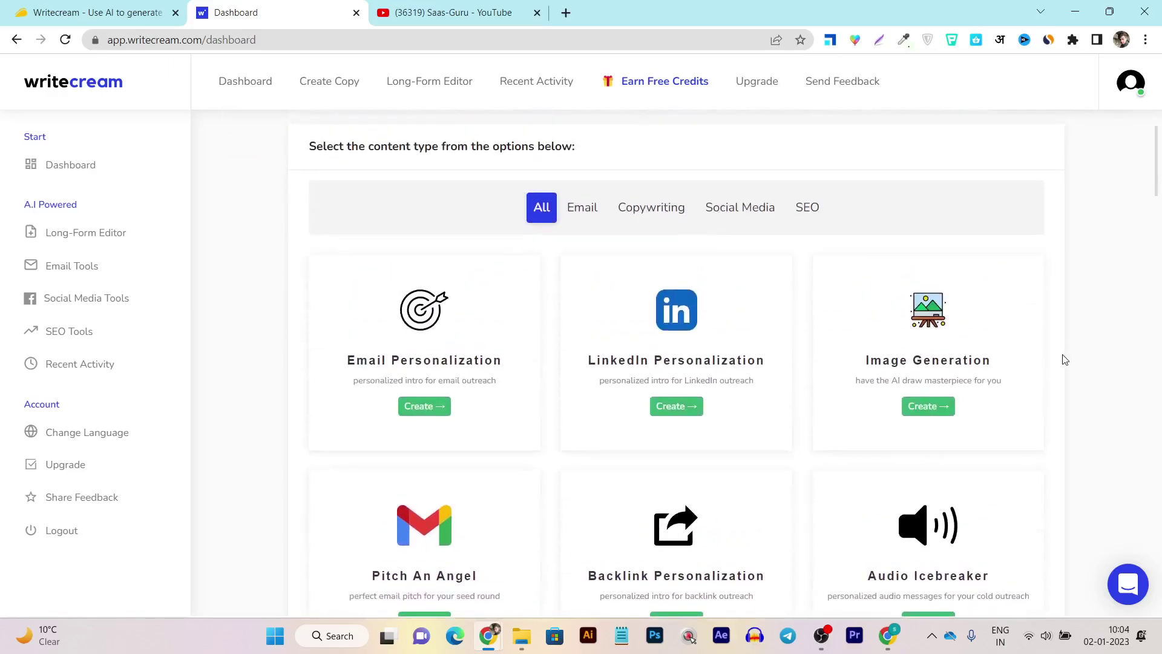
scroll(423, 332, down, 2)
scroll(329, 340, down, 5)
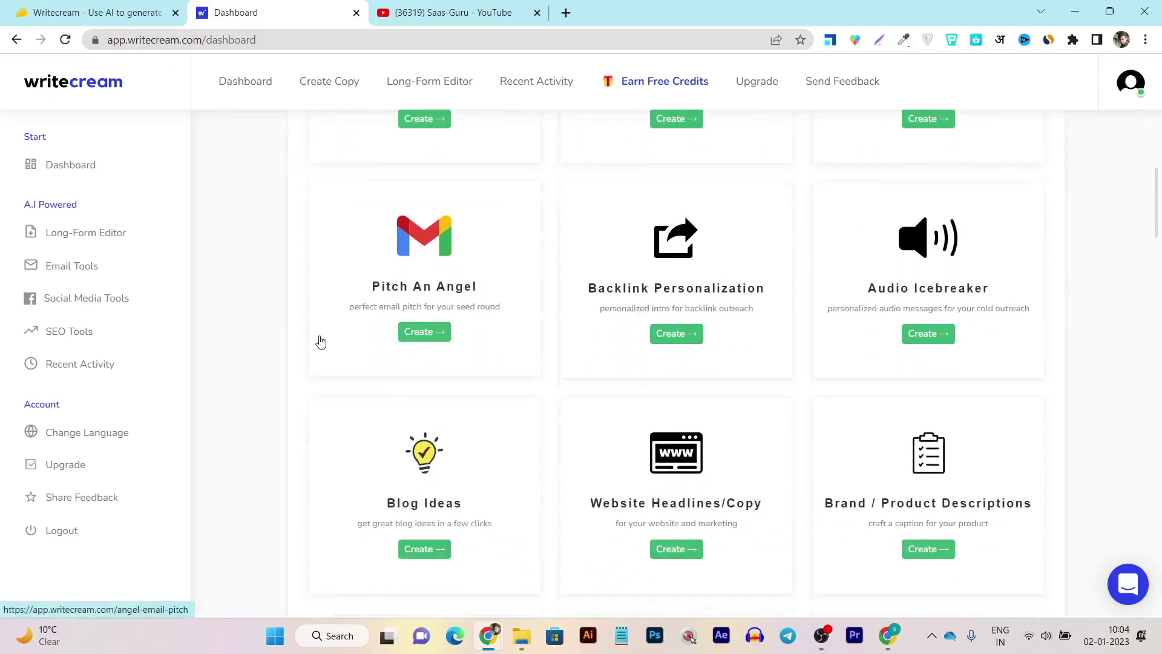
scroll(972, 372, up, 9)
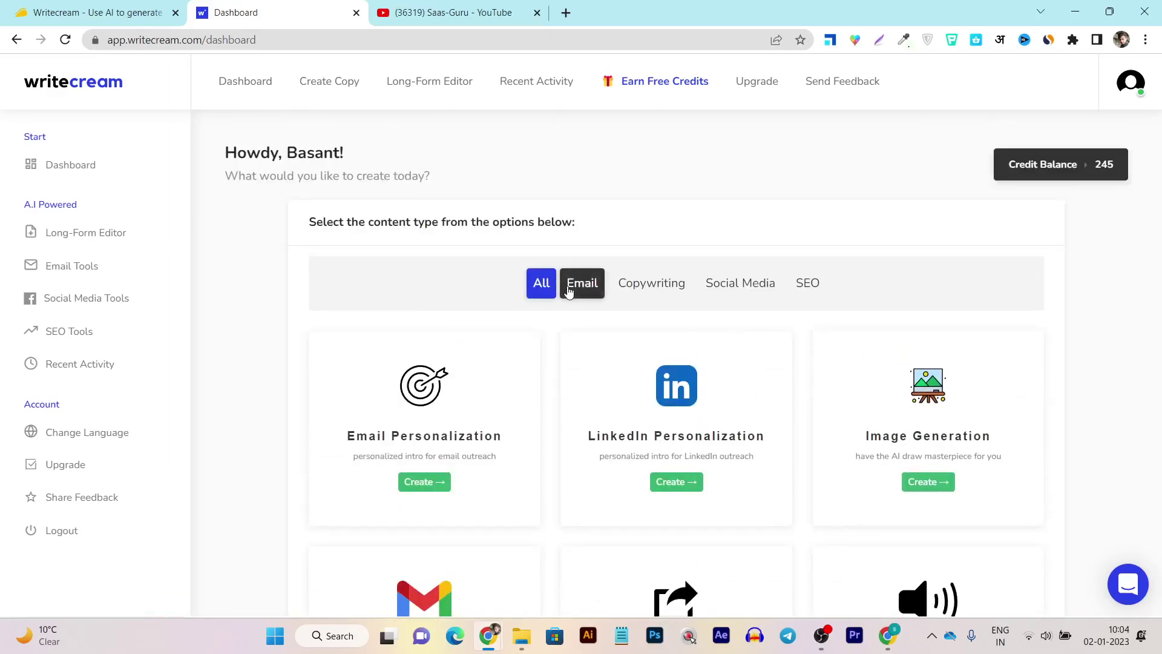
- Filter the content types to Email, examine the email tools, and restore the All filter
click(569, 291)
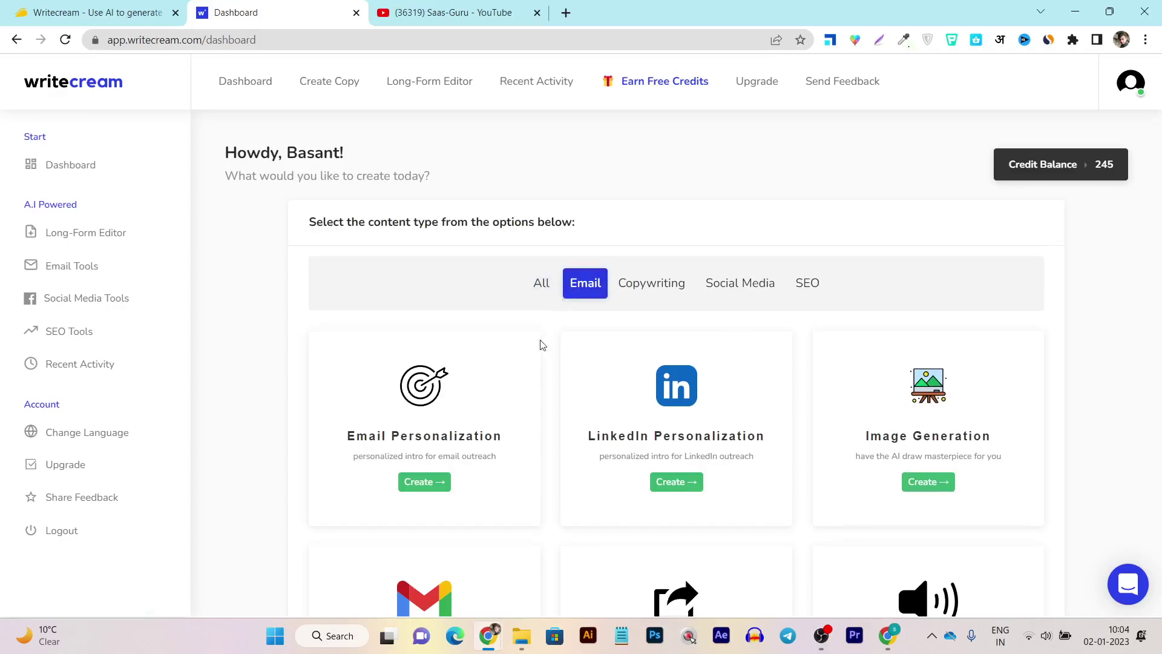
scroll(543, 340, down, 2)
scroll(853, 332, down, 3)
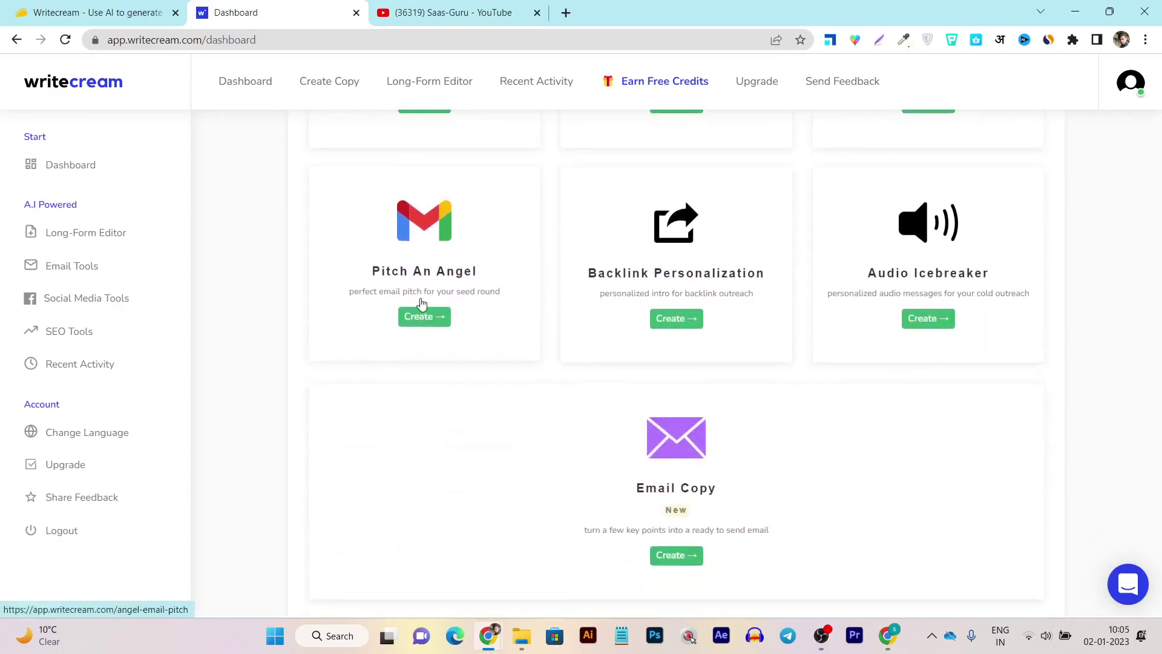
scroll(901, 396, down, 2)
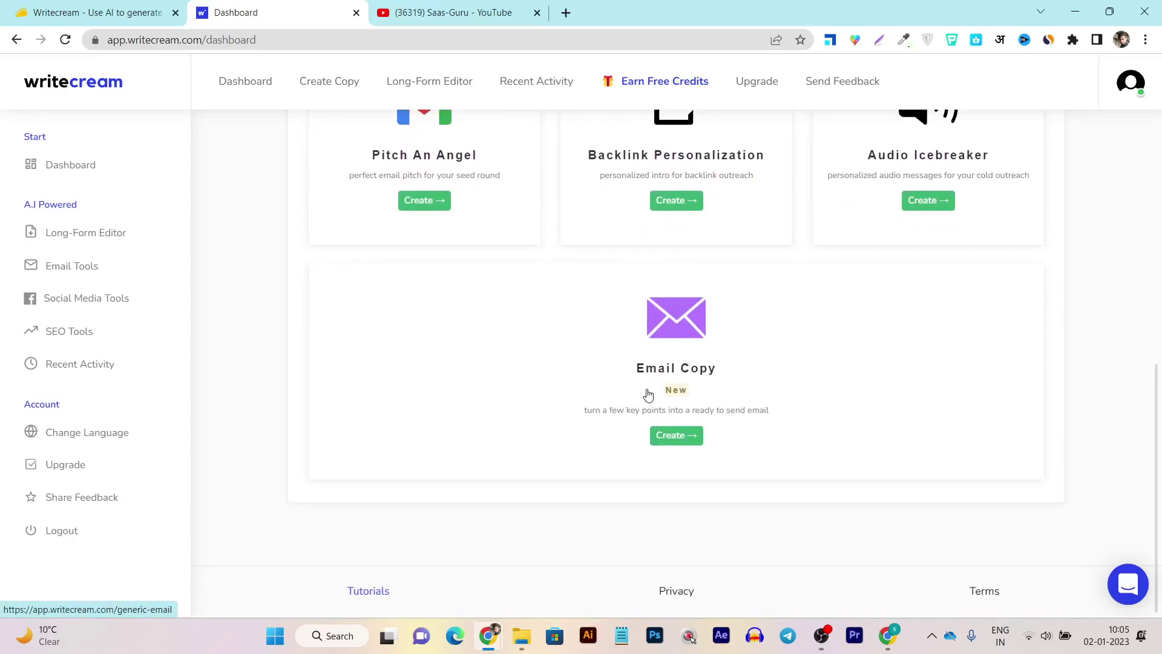
scroll(862, 407, up, 6)
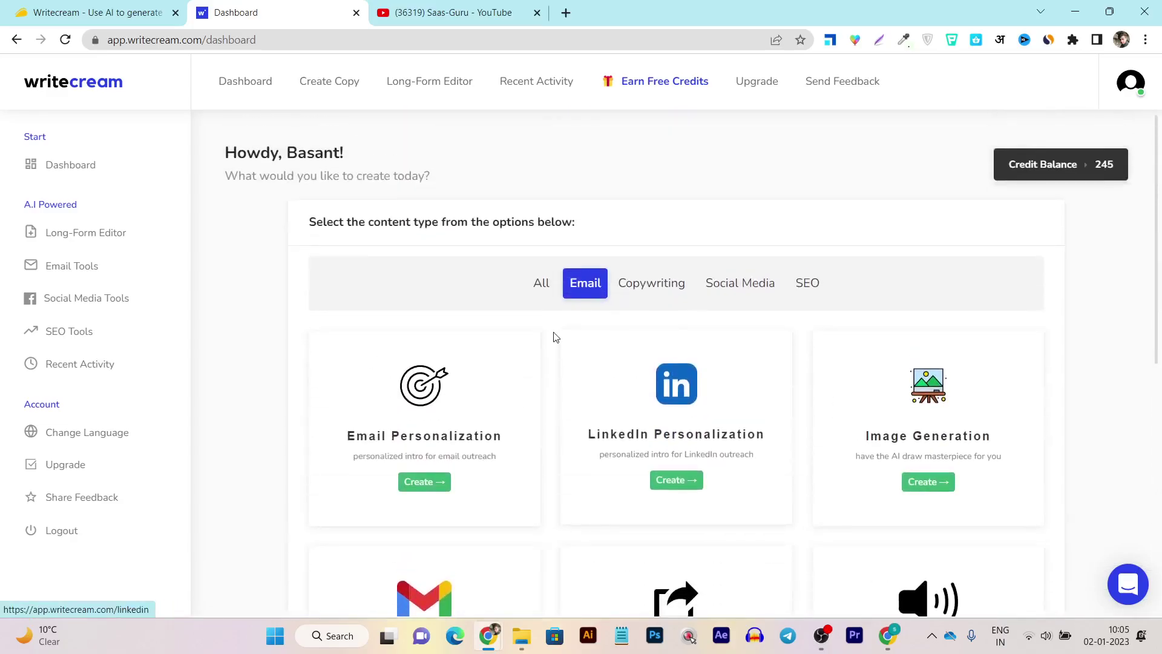
click(541, 285)
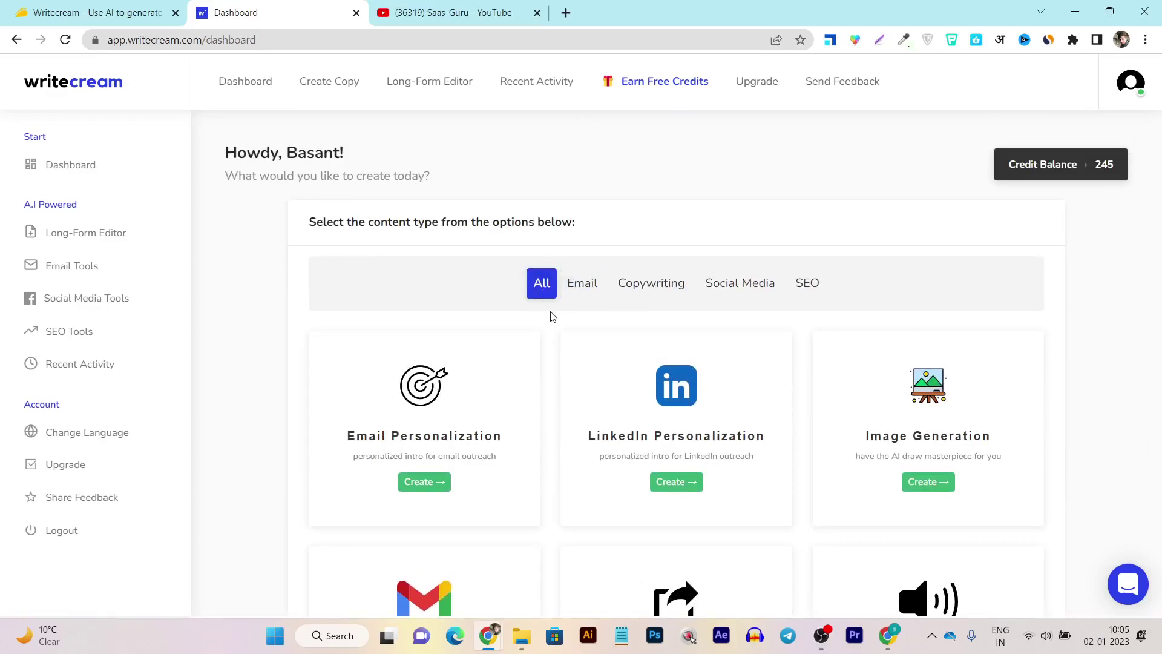
- Generate blog ideas with the Blog Ideas tool, replacing the product description with "start a blog"
scroll(547, 288, down, 6)
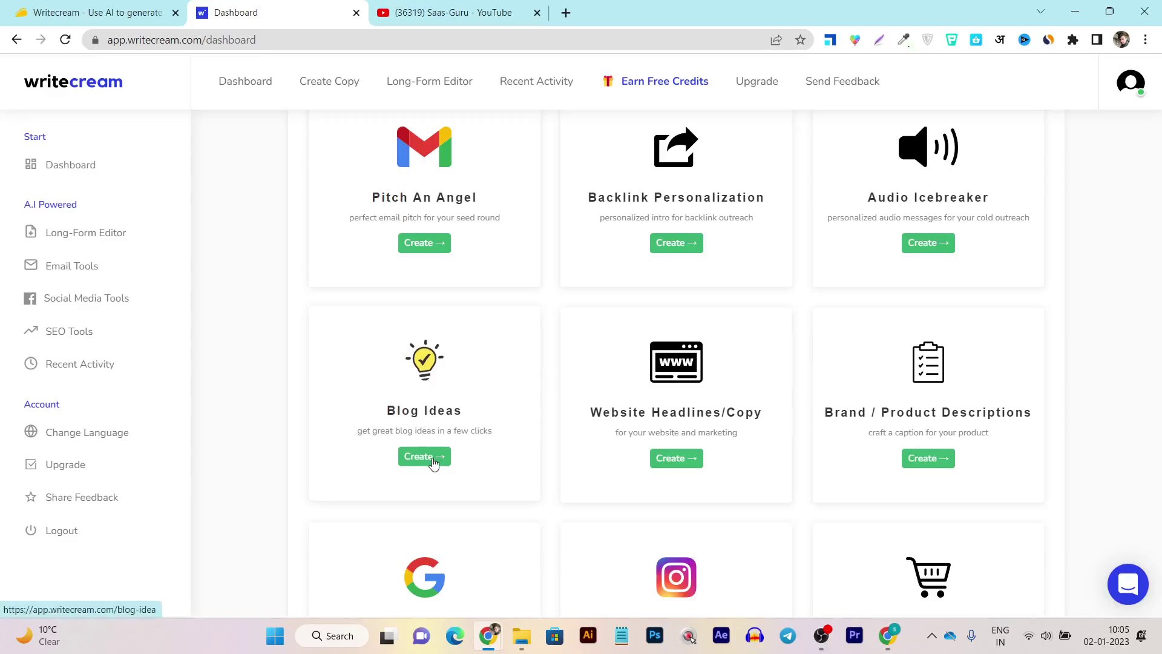
click(433, 463)
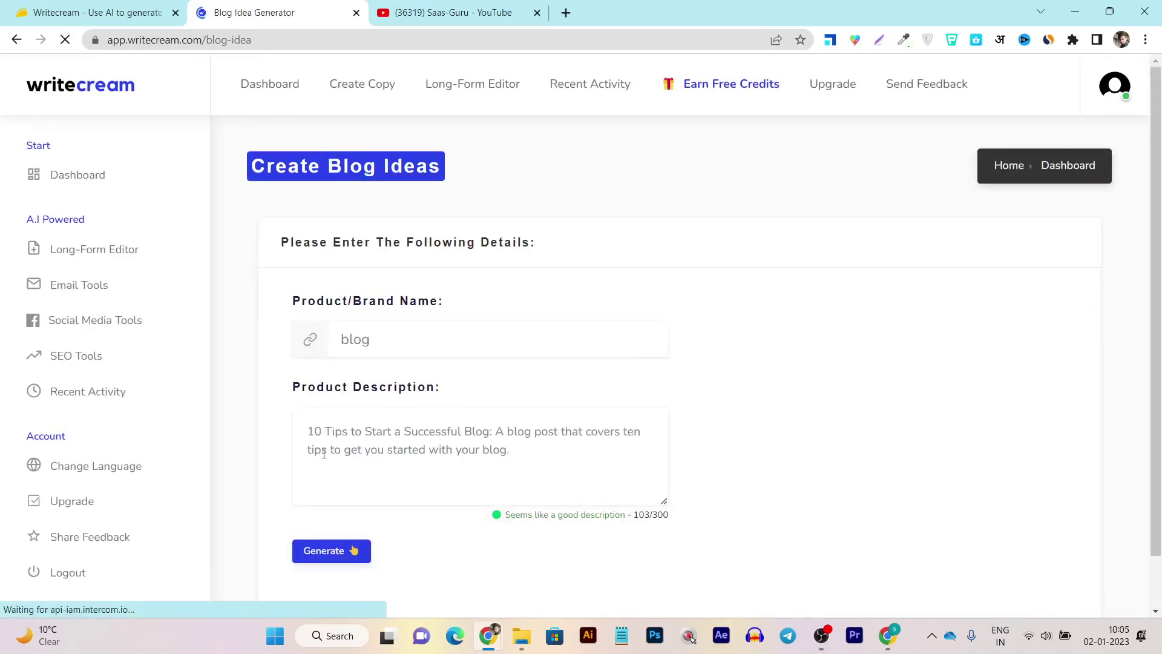
drag(537, 462, 293, 429)
key(BackSpace)
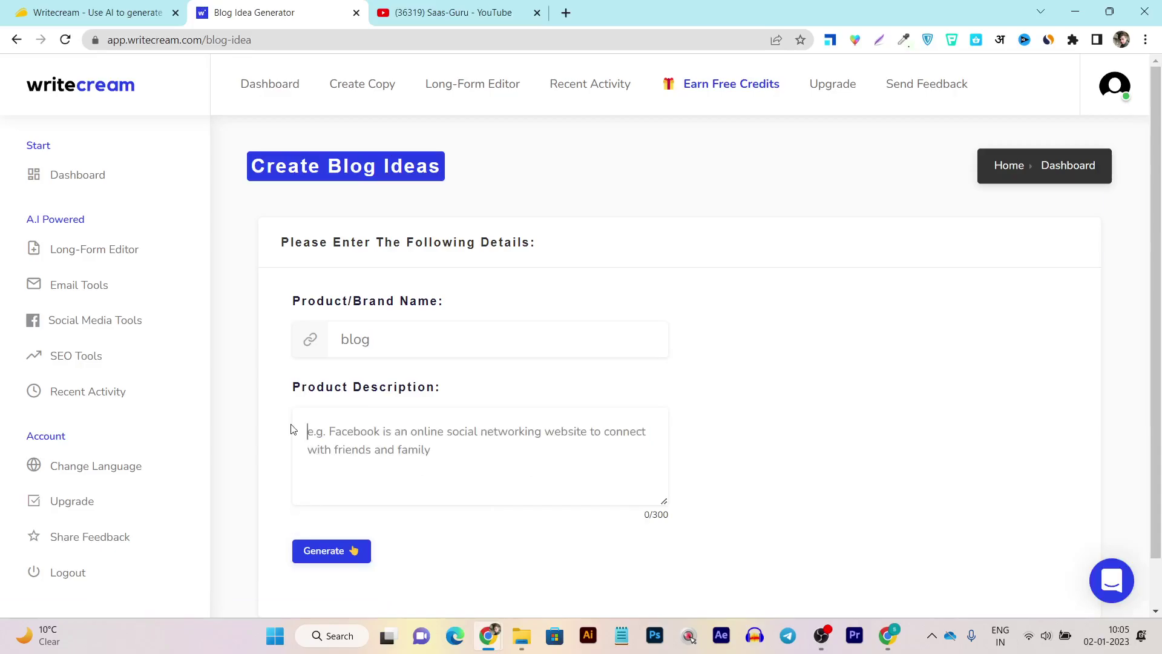
text(start a)
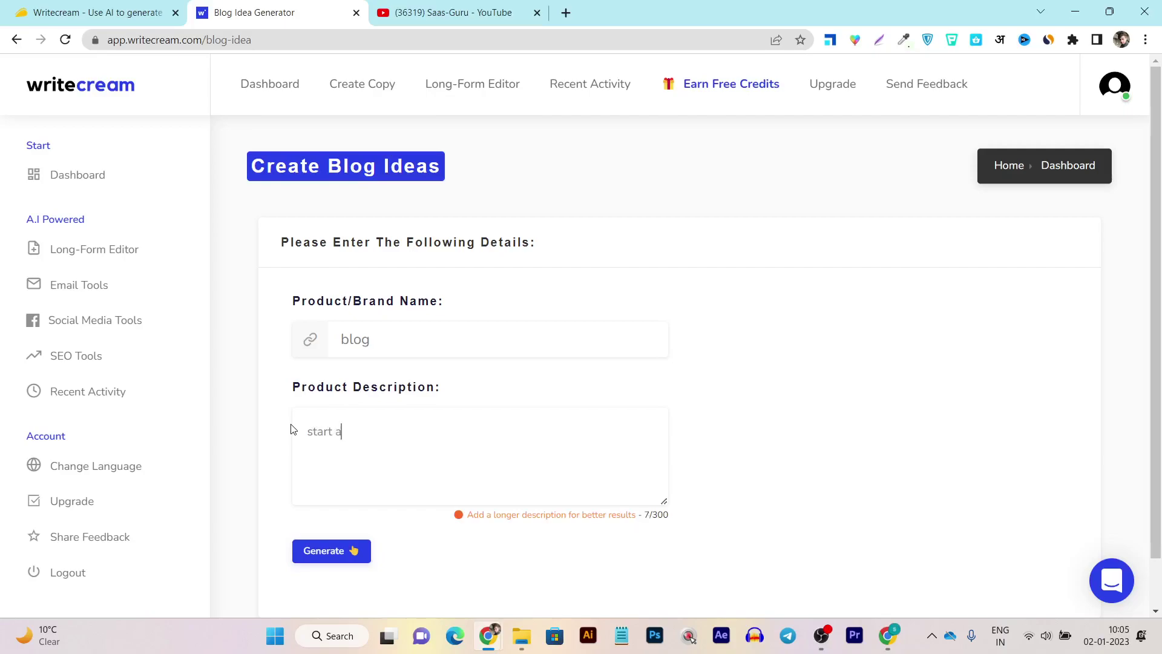
text( blog)
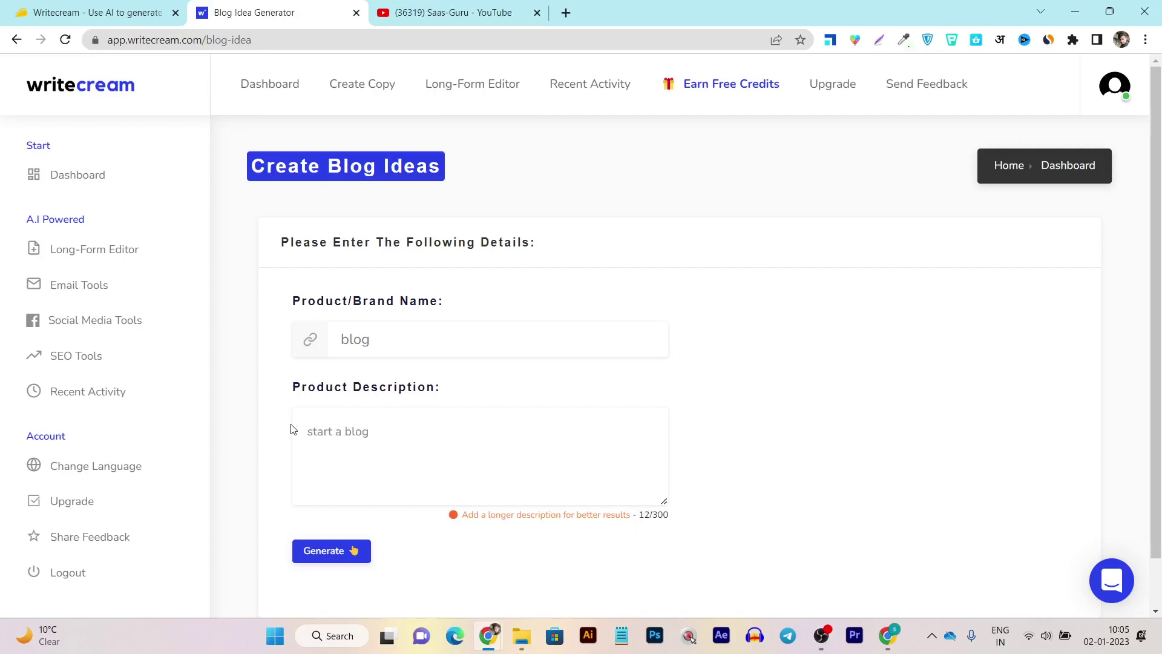
click(336, 552)
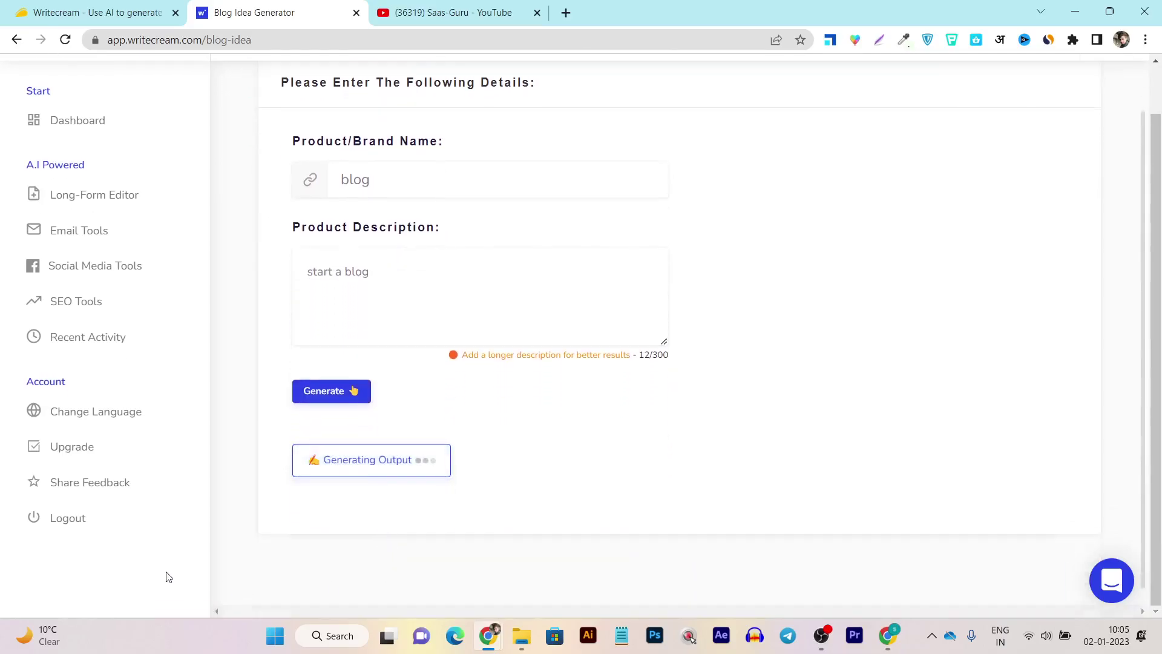
- Review the generated blog ideas and highlight the one titled "The Beginner's Guide to Blogging"
scroll(623, 530, up, 3)
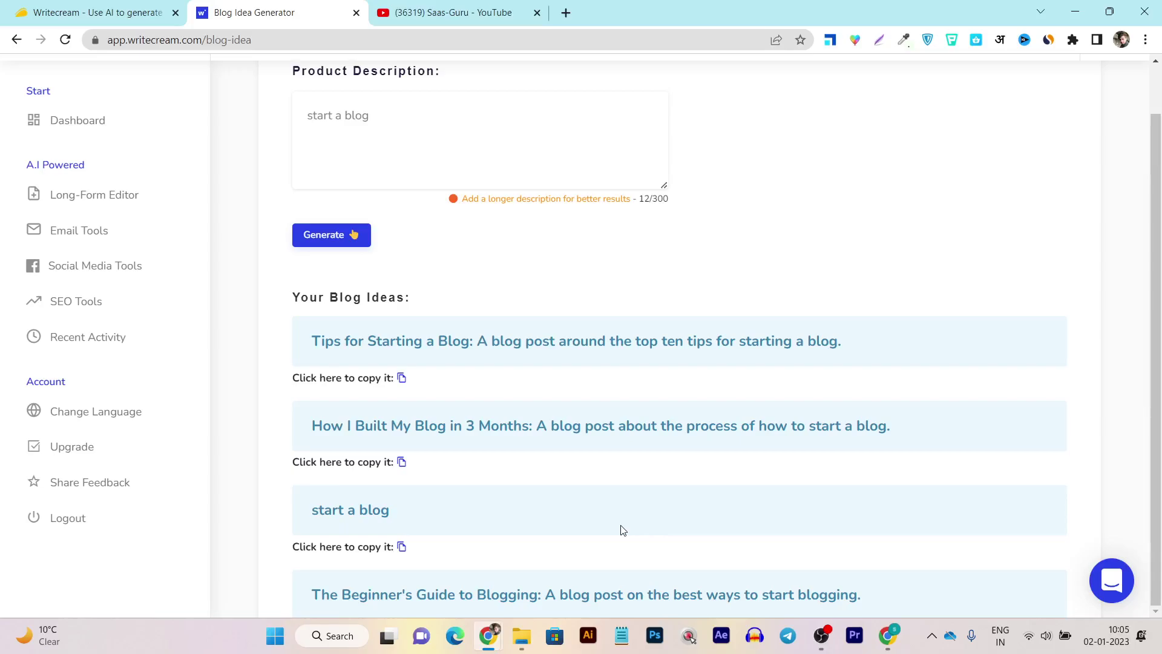
scroll(498, 454, up, 3)
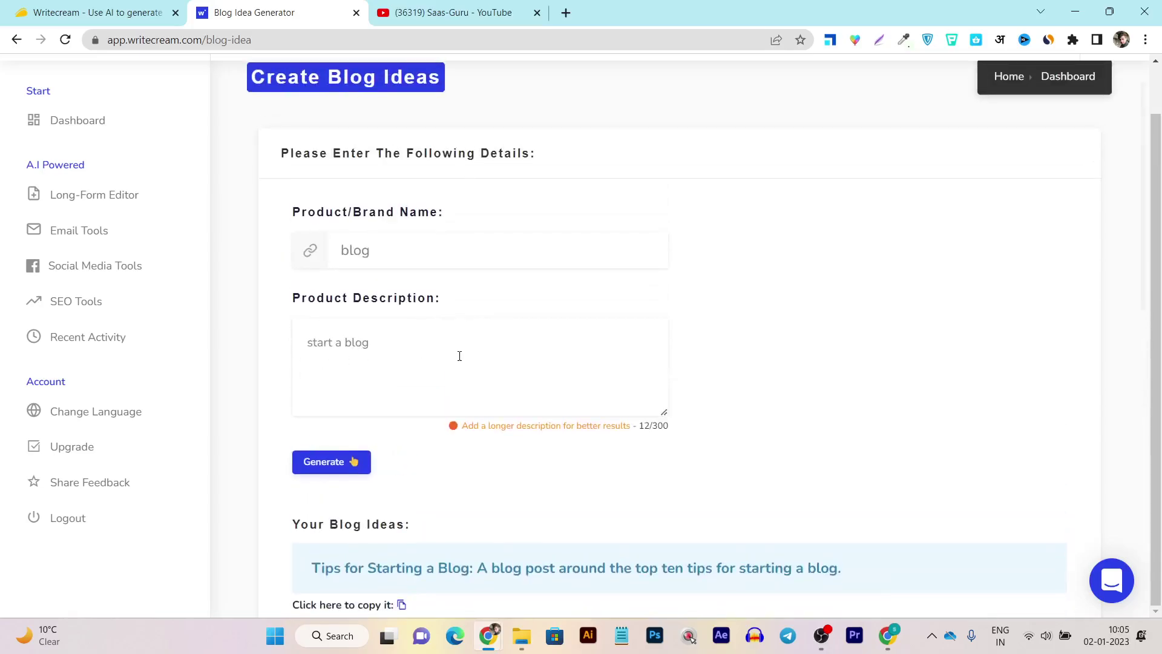
scroll(460, 354, down, 6)
scroll(457, 419, down, 1)
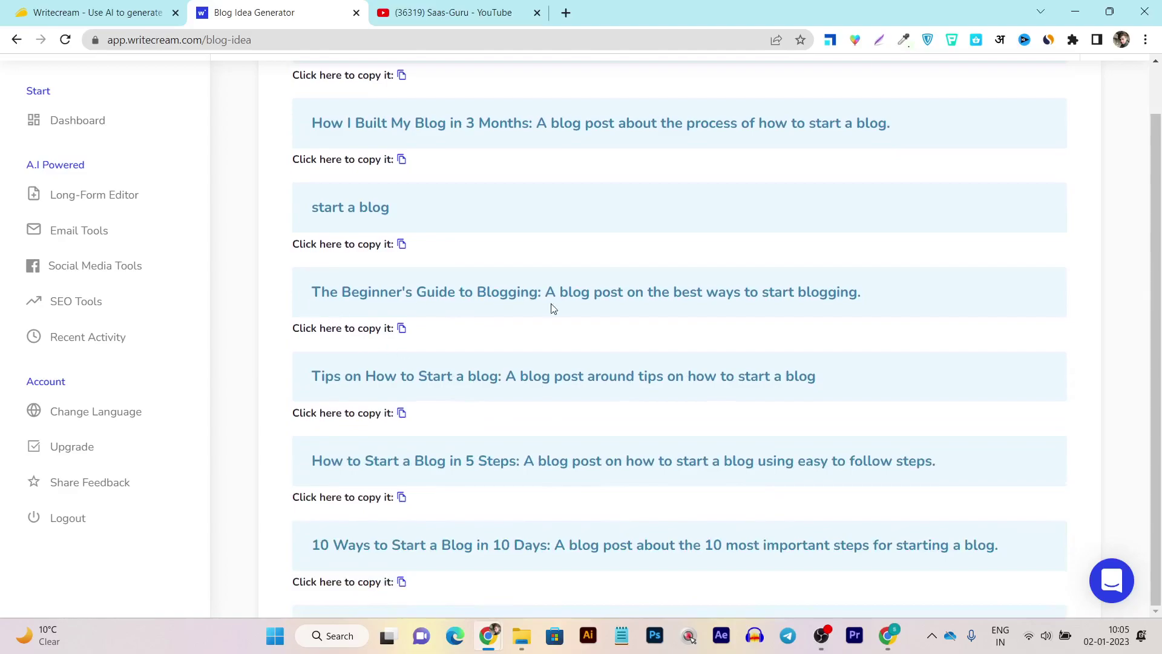
drag(900, 296, 310, 296)
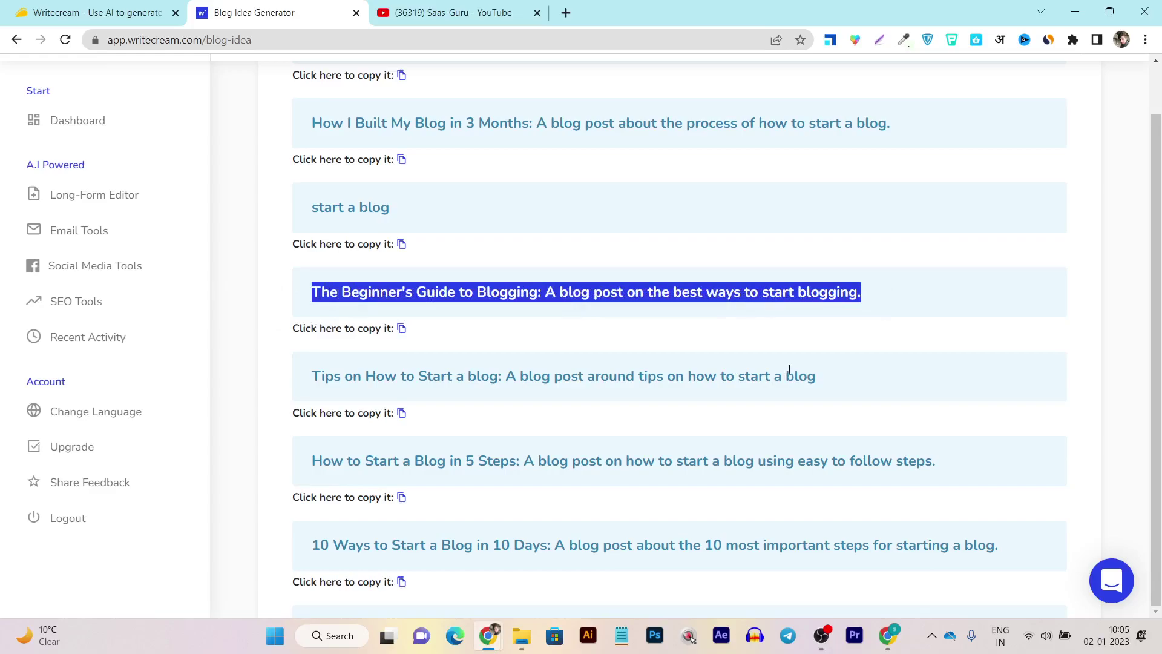
scroll(507, 420, up, 3)
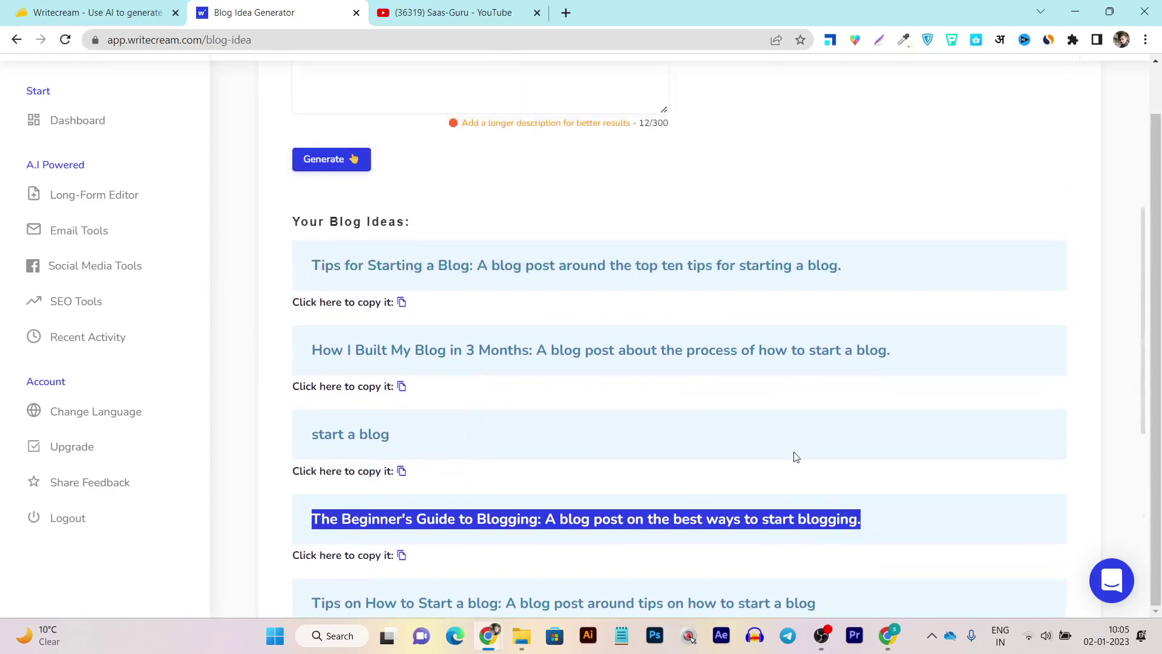
- Copy the highlighted blog idea "The Beginner's Guide to Blogging" and return to the dashboard
click(402, 558)
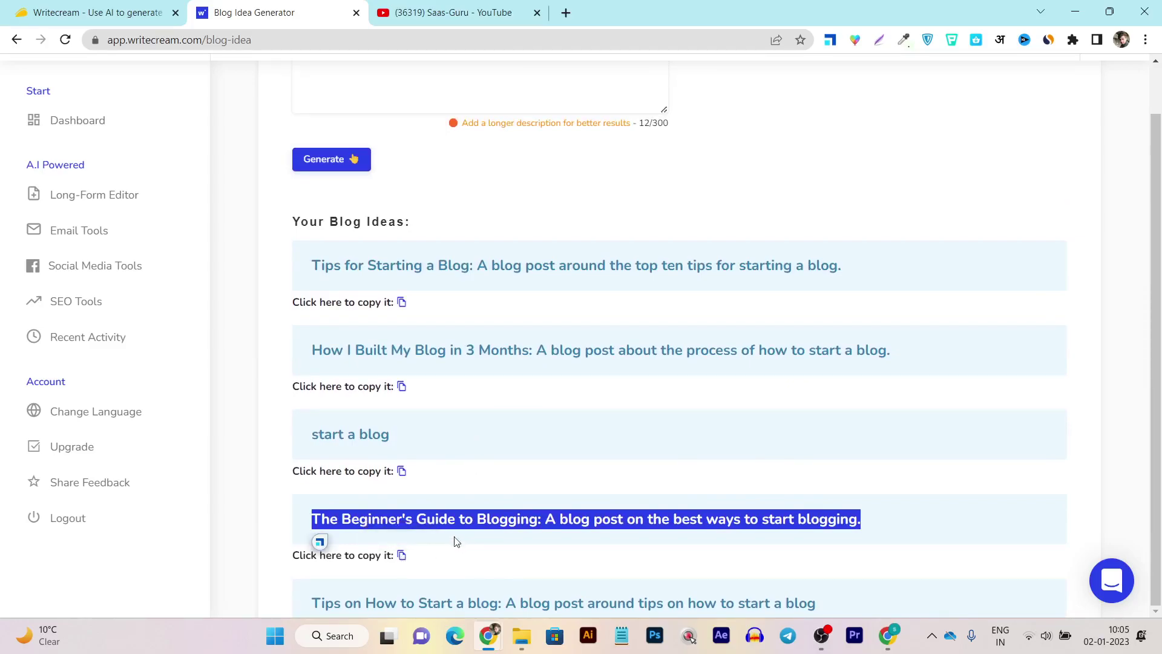
scroll(562, 539, up, 5)
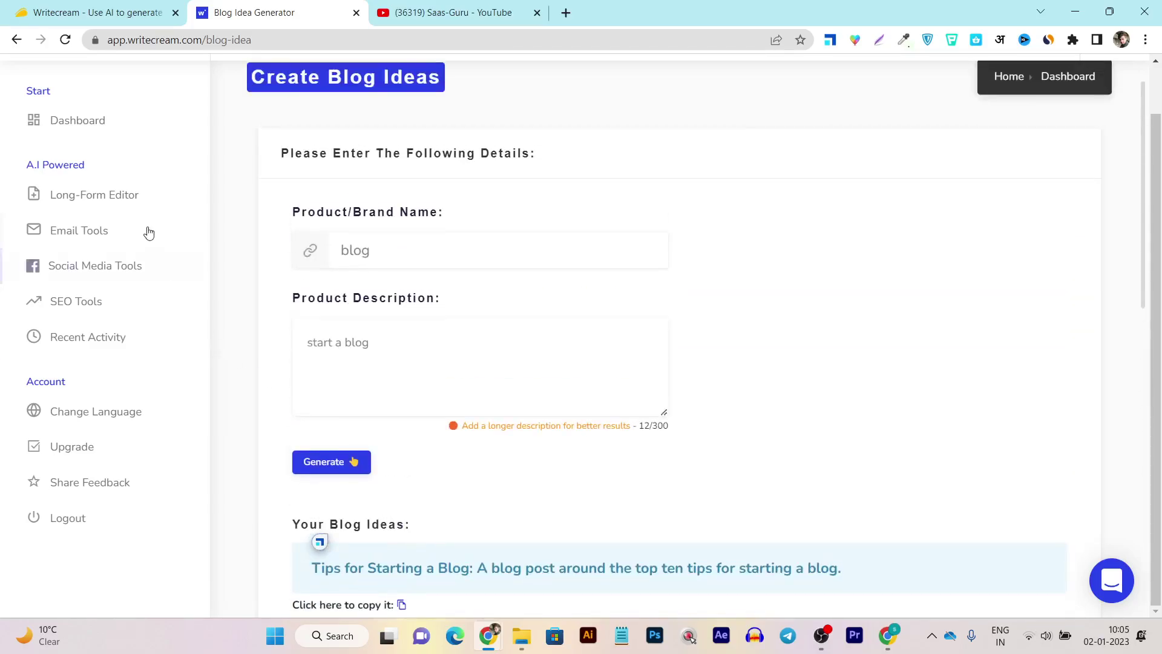
click(78, 119)
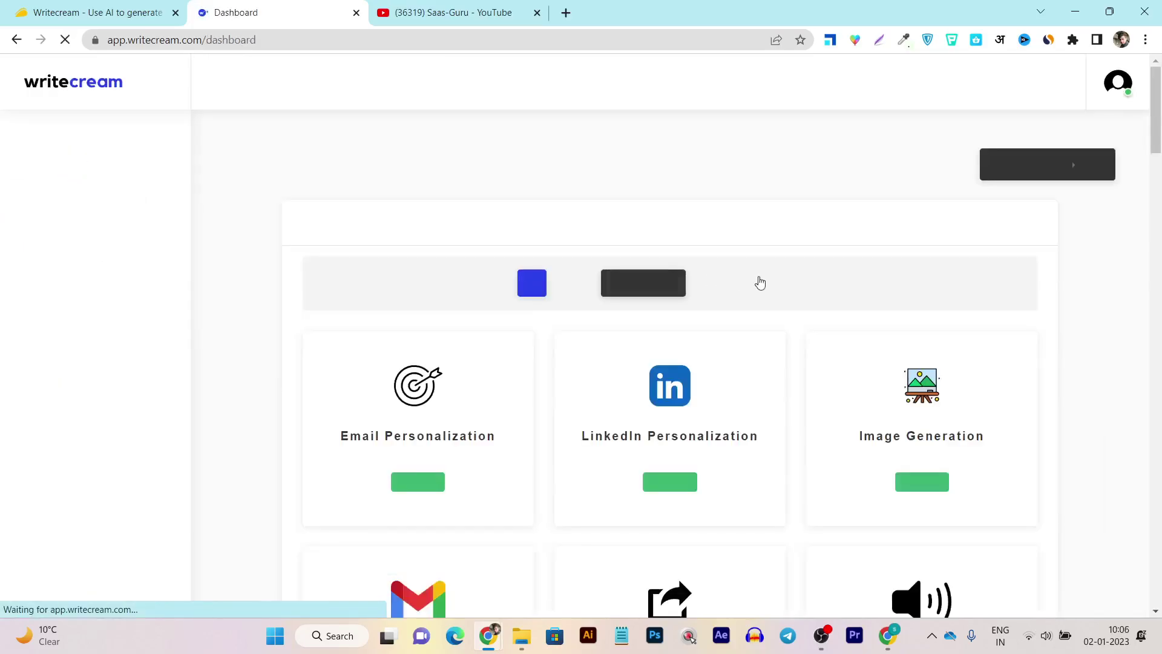
- Look through the dashboard's content types, from email and blog tools to ad copy, and check the credit balance
scroll(633, 361, down, 4)
scroll(605, 370, down, 8)
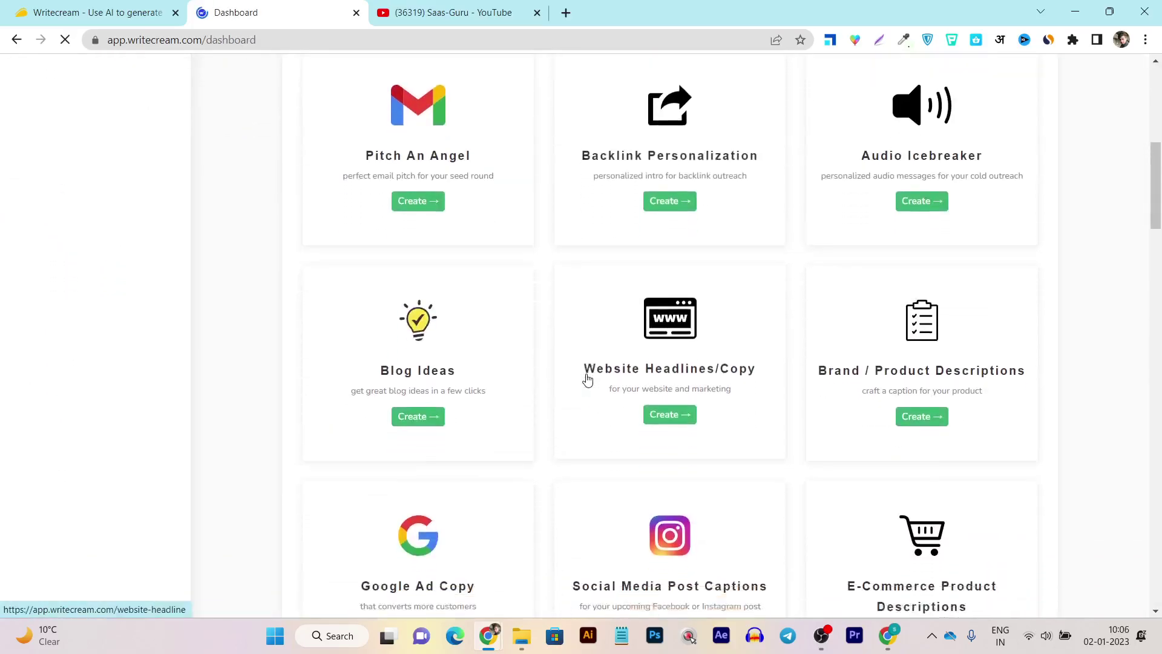
scroll(587, 376, down, 15)
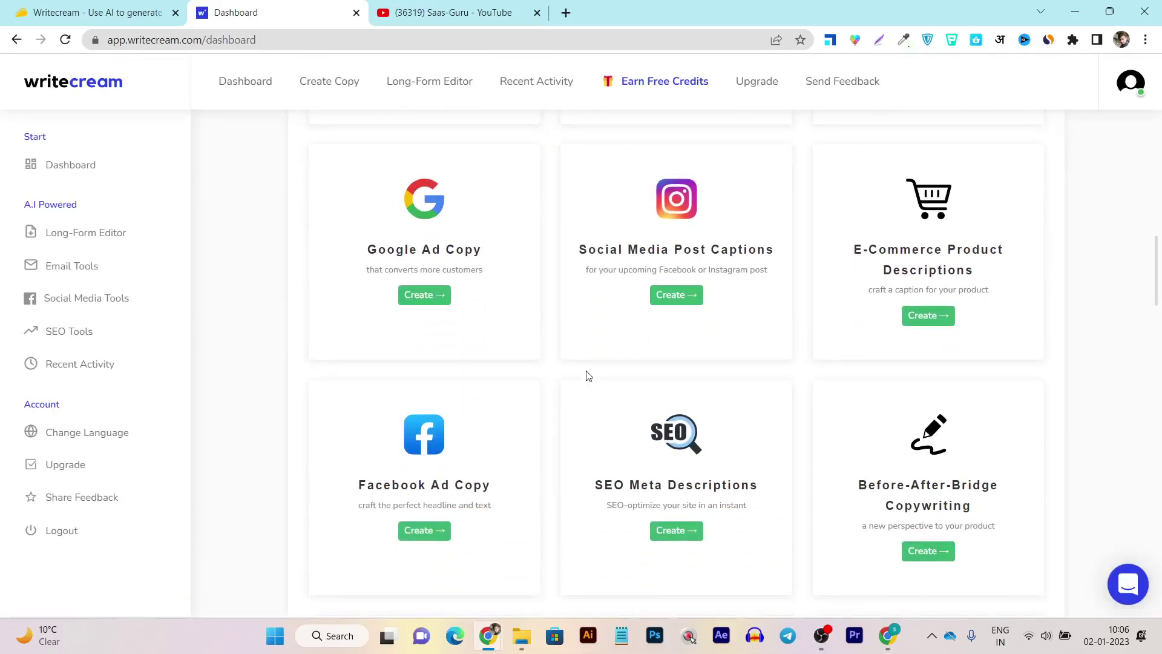
scroll(587, 376, down, 5)
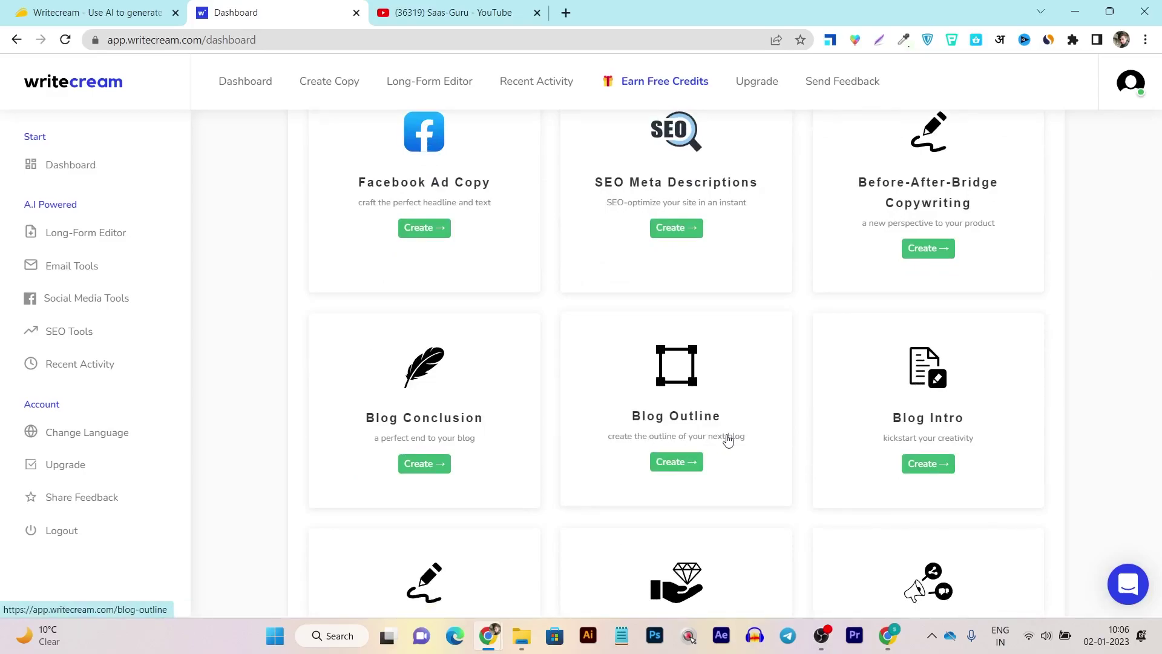
scroll(1084, 389, up, 20)
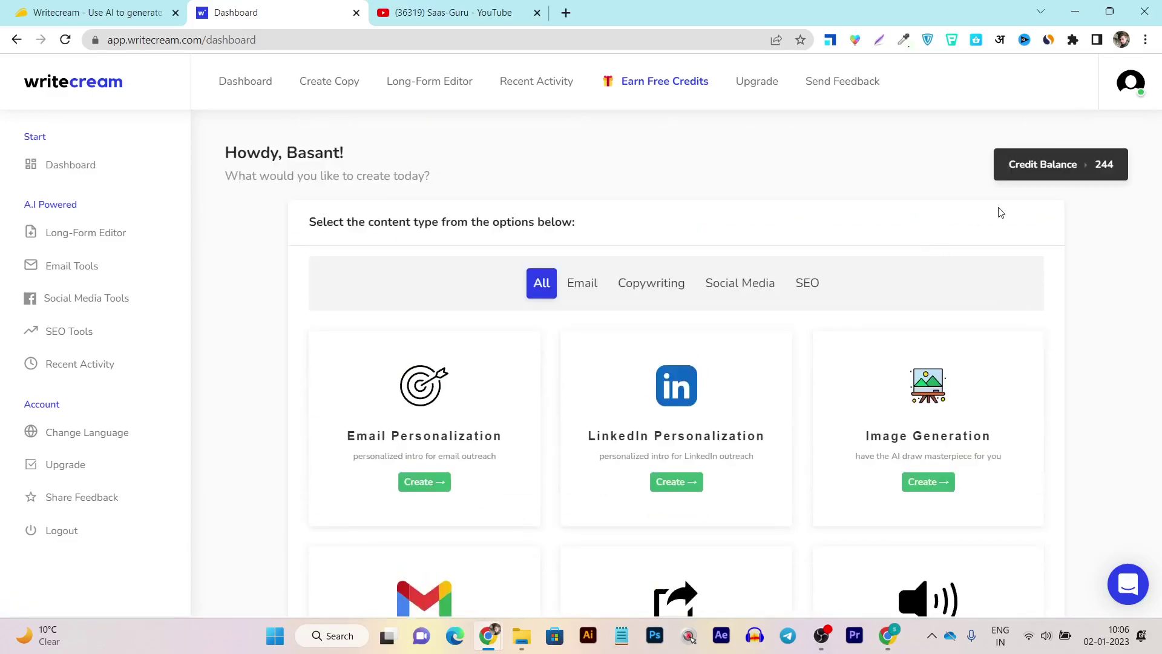
scroll(672, 408, down, 10)
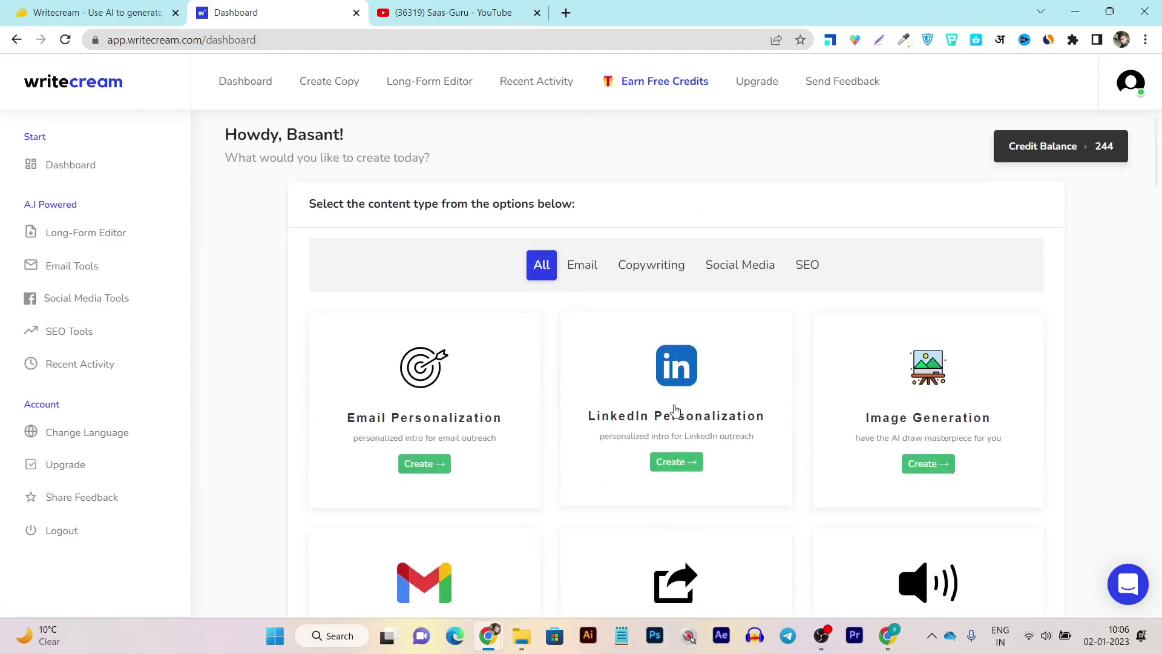
scroll(762, 451, up, 10)
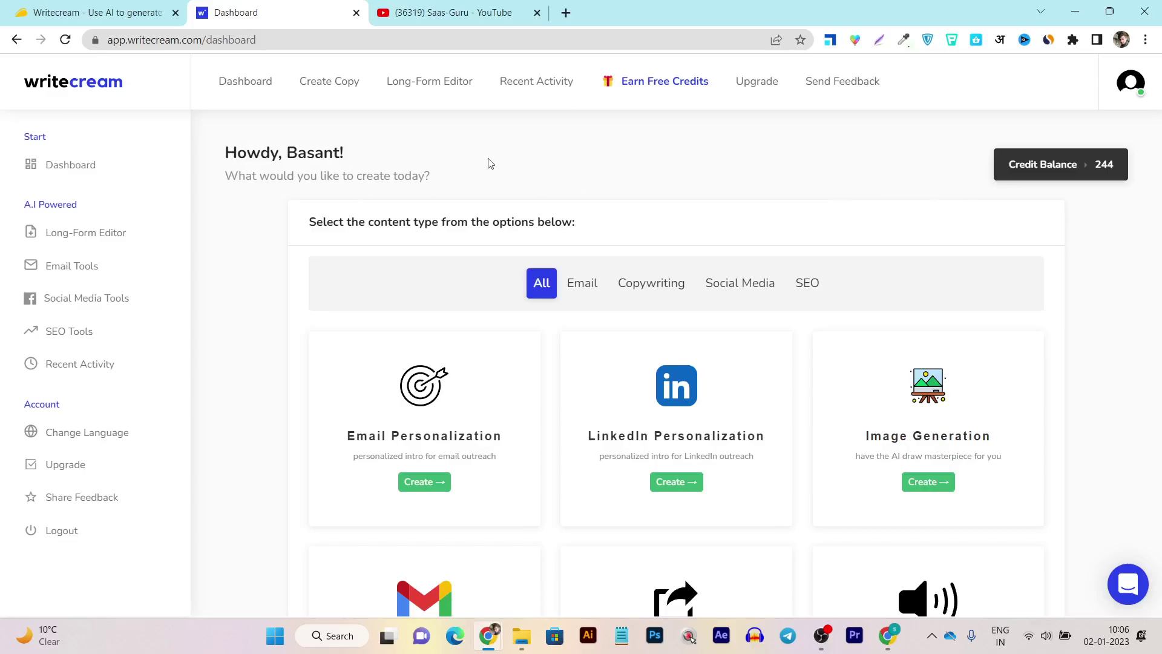
scroll(857, 275, down, 4)
scroll(807, 383, down, 5)
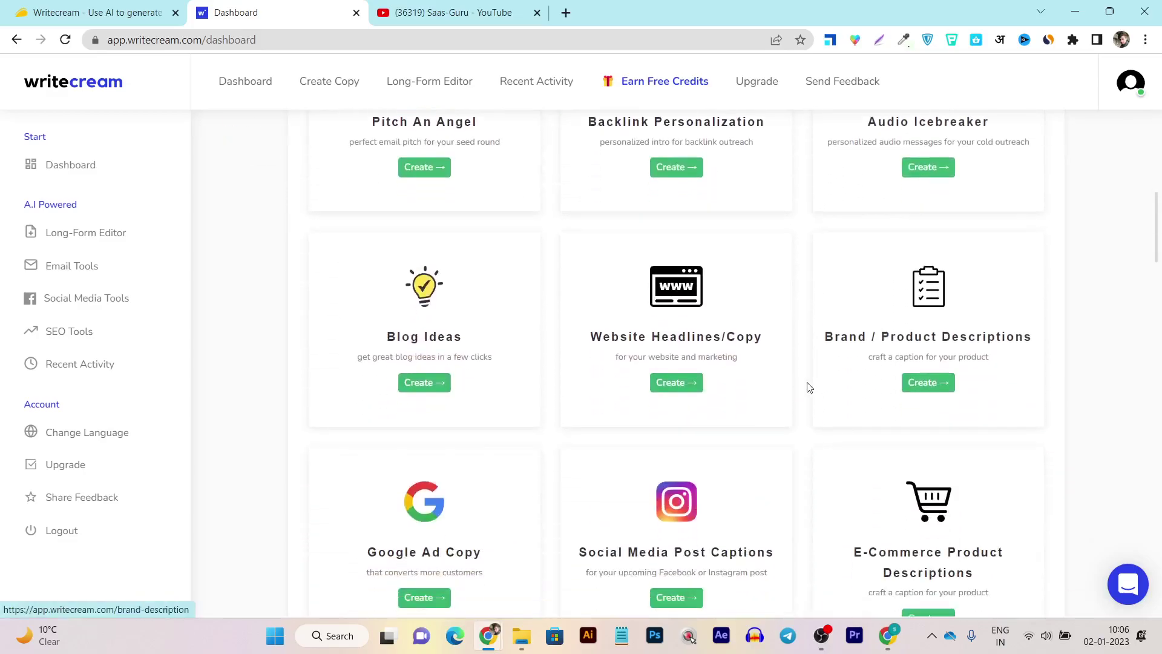
scroll(807, 384, up, 5)
scroll(324, 326, up, 4)
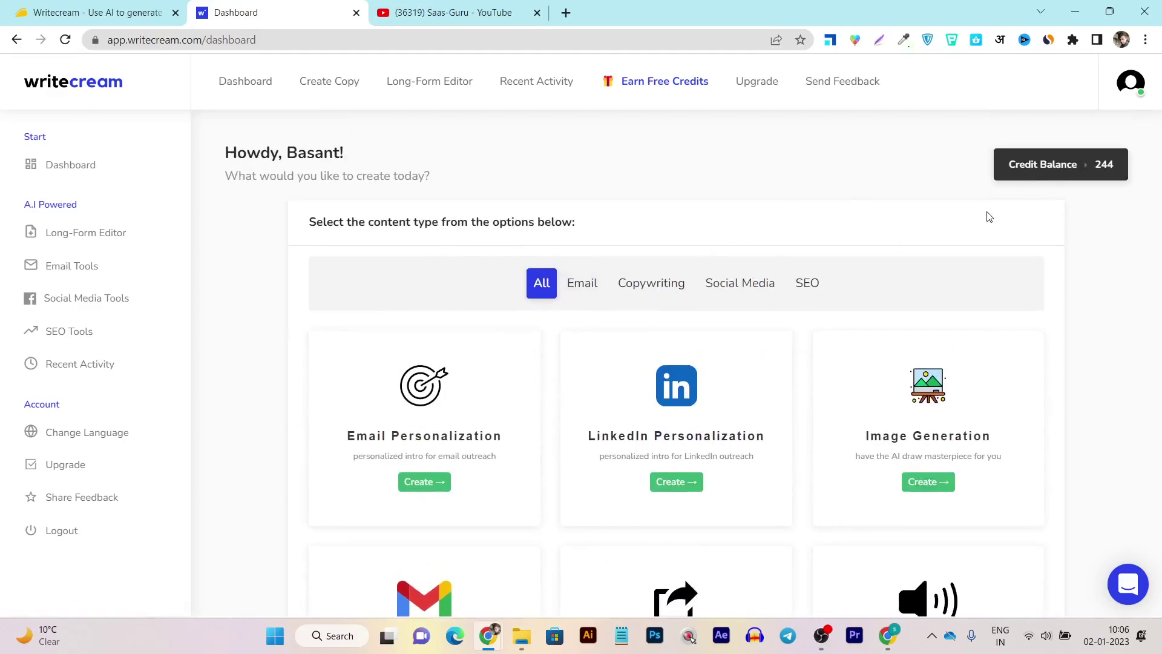
- Open the Blog Outline tool and replace the product/brand name with "start a blog"
scroll(728, 285, down, 8)
scroll(711, 354, down, 10)
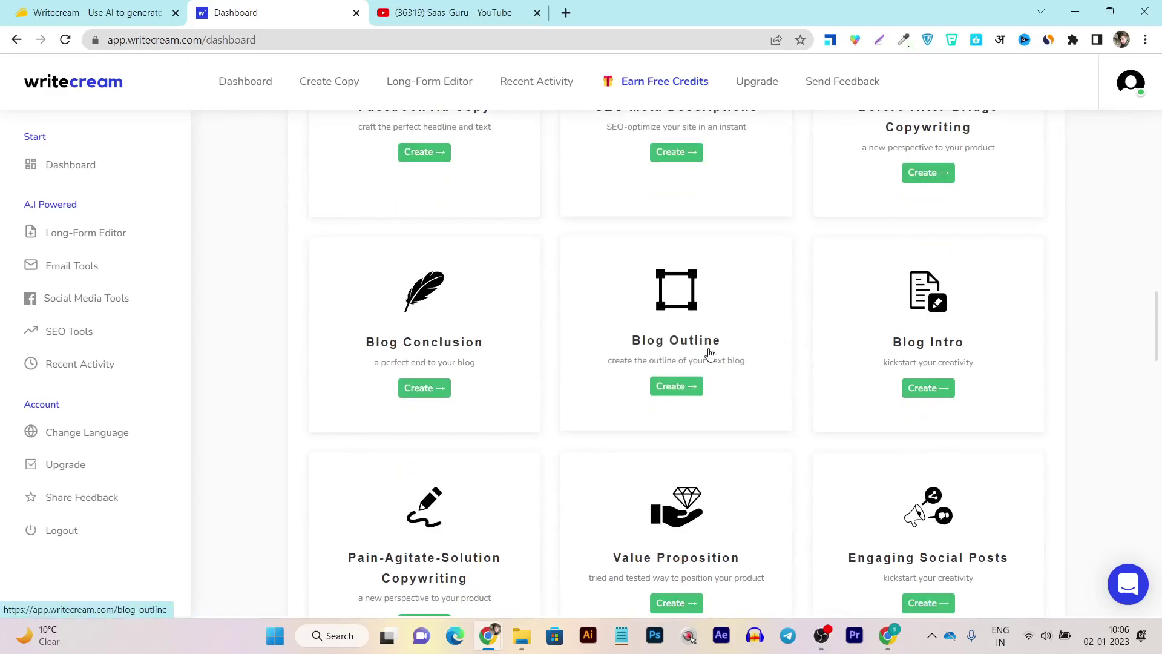
click(661, 345)
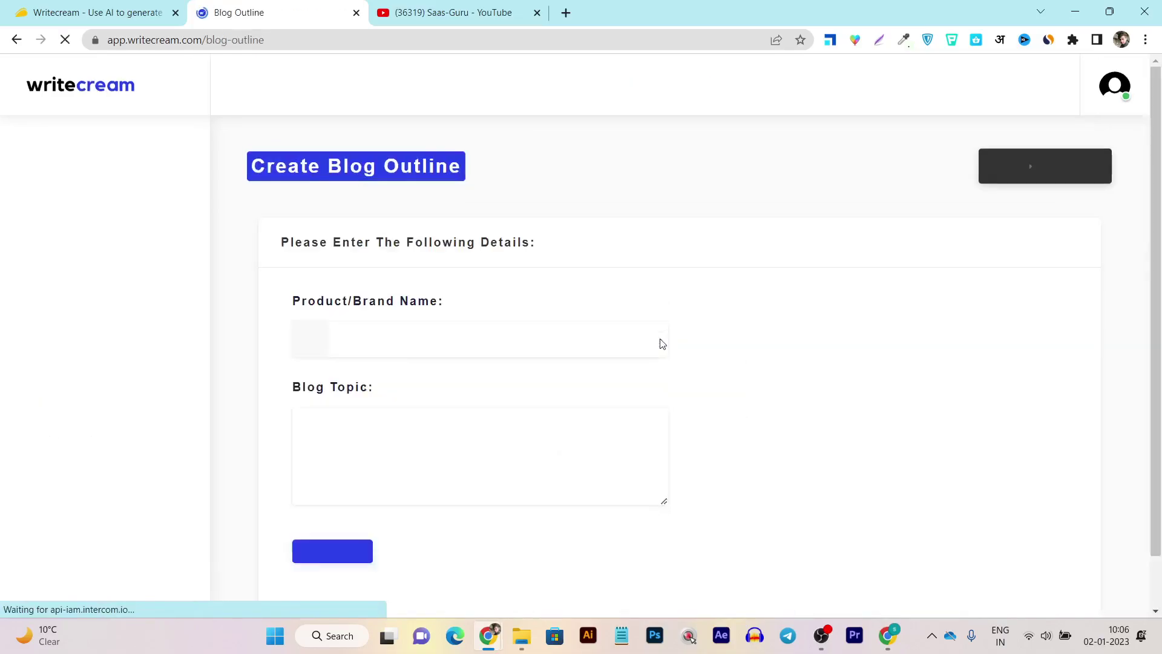
click(391, 338)
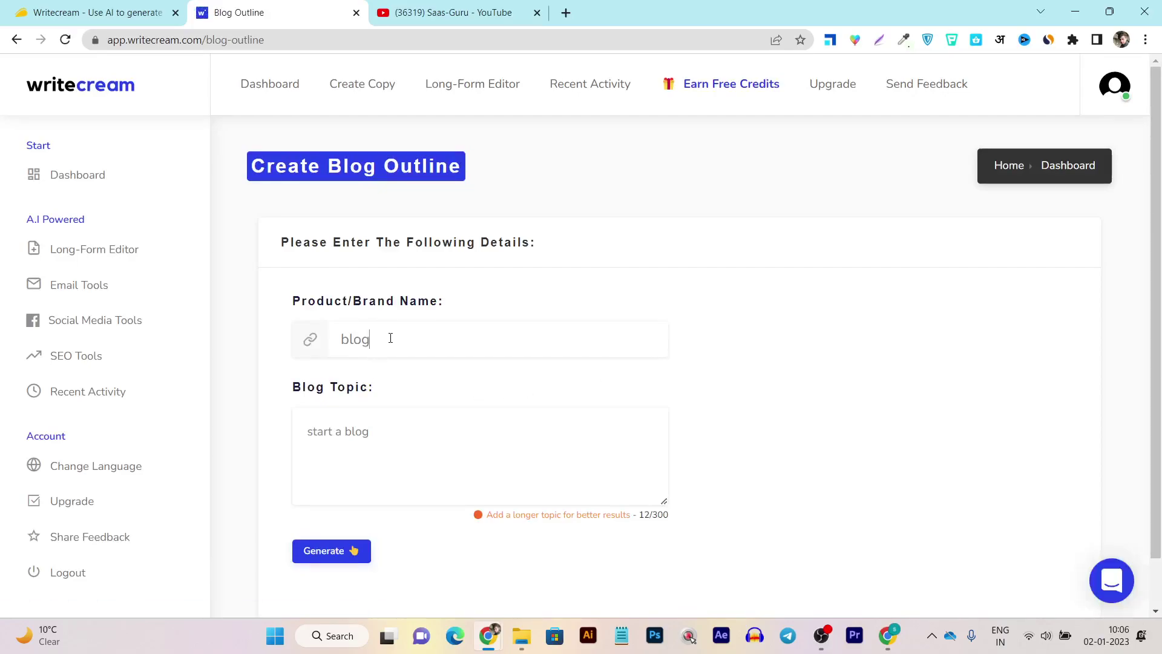
drag(391, 338, 311, 338)
key(BackSpace)
text(start a blog)
- Generate blog outlines for the topic "The Beginner's Guide to Blogging: A blog post on the best ways to start blogging."
click(425, 457)
key(ctrl+a)
text(The Beginner's Guide to Blogging: A blog post on the best ways to start blogging.)
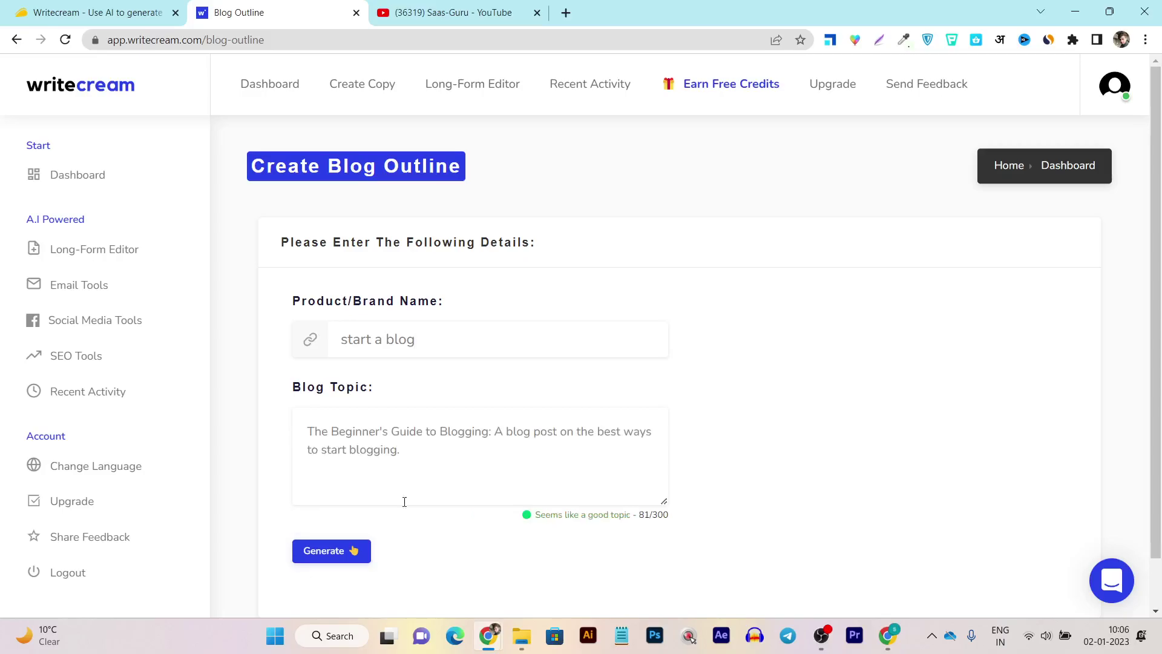
click(342, 552)
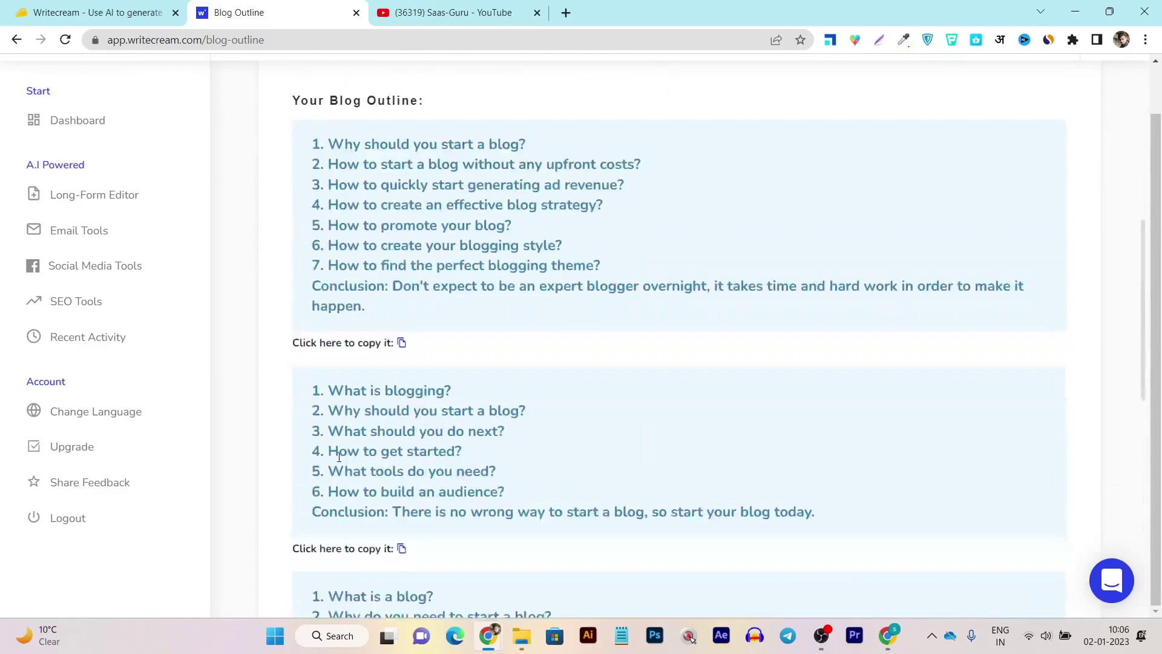
- Read through the generated blog outlines down to the last one and compare their headings
scroll(524, 417, down, 1)
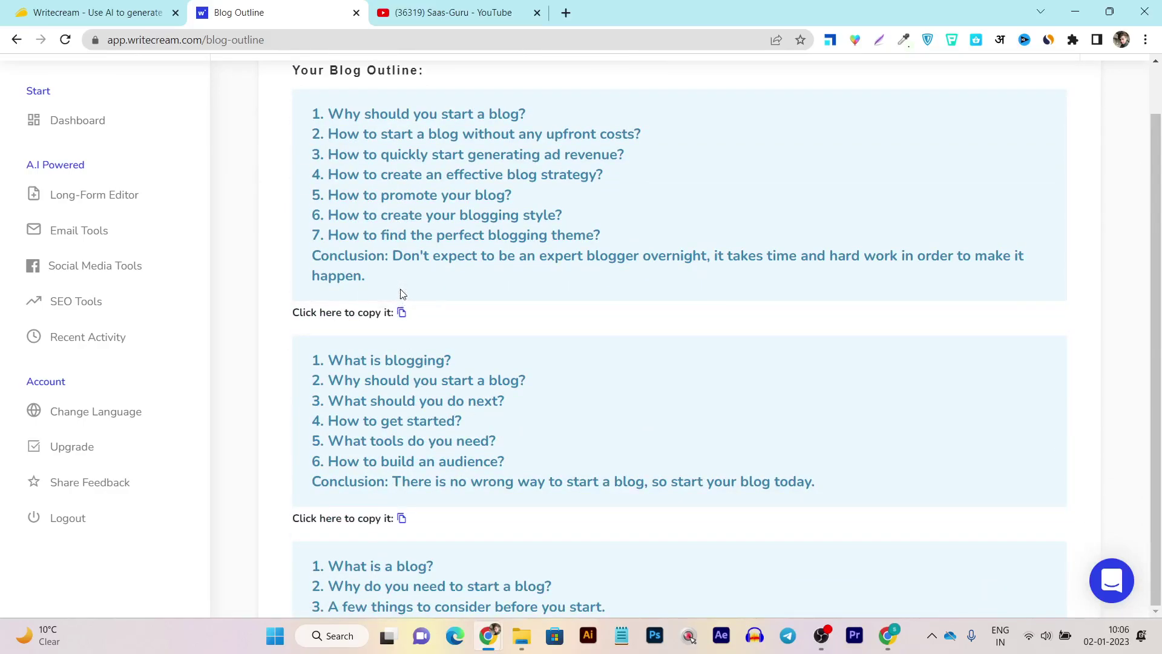
scroll(520, 351, down, 1)
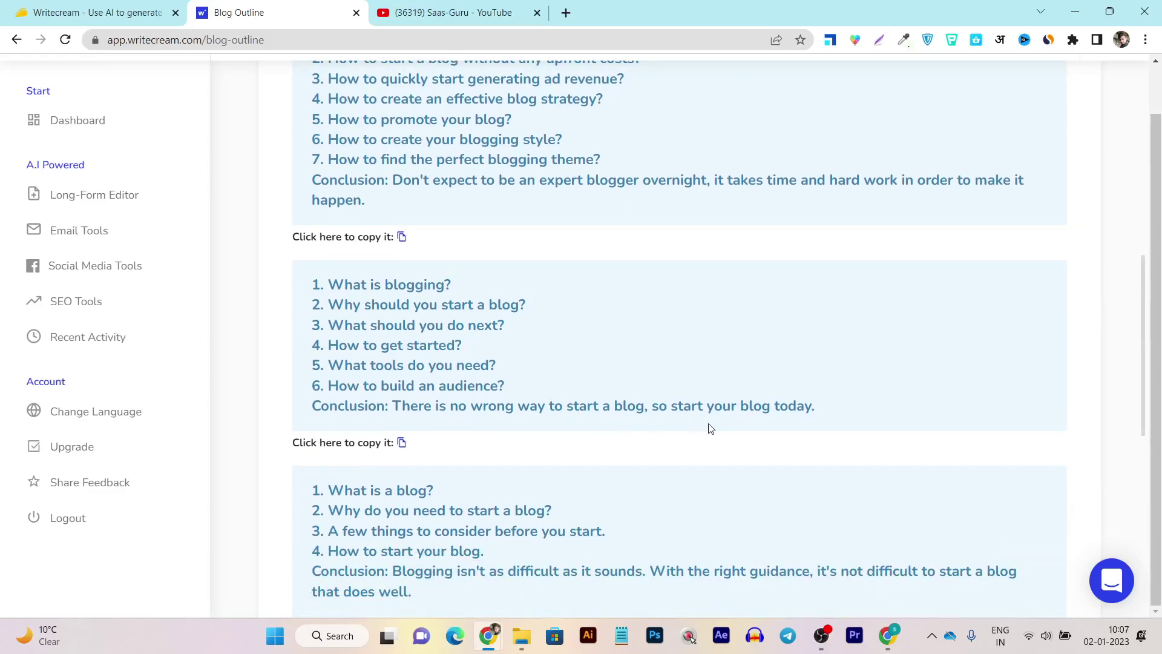
scroll(587, 374, down, 7)
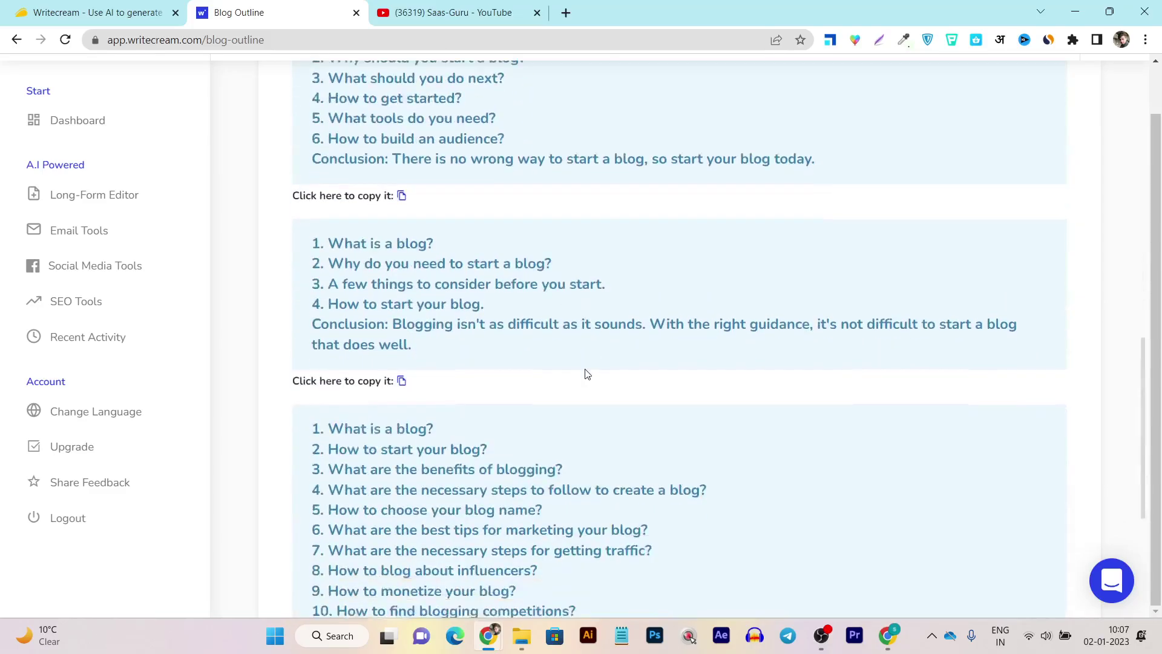
scroll(631, 412, up, 4)
scroll(632, 412, up, 5)
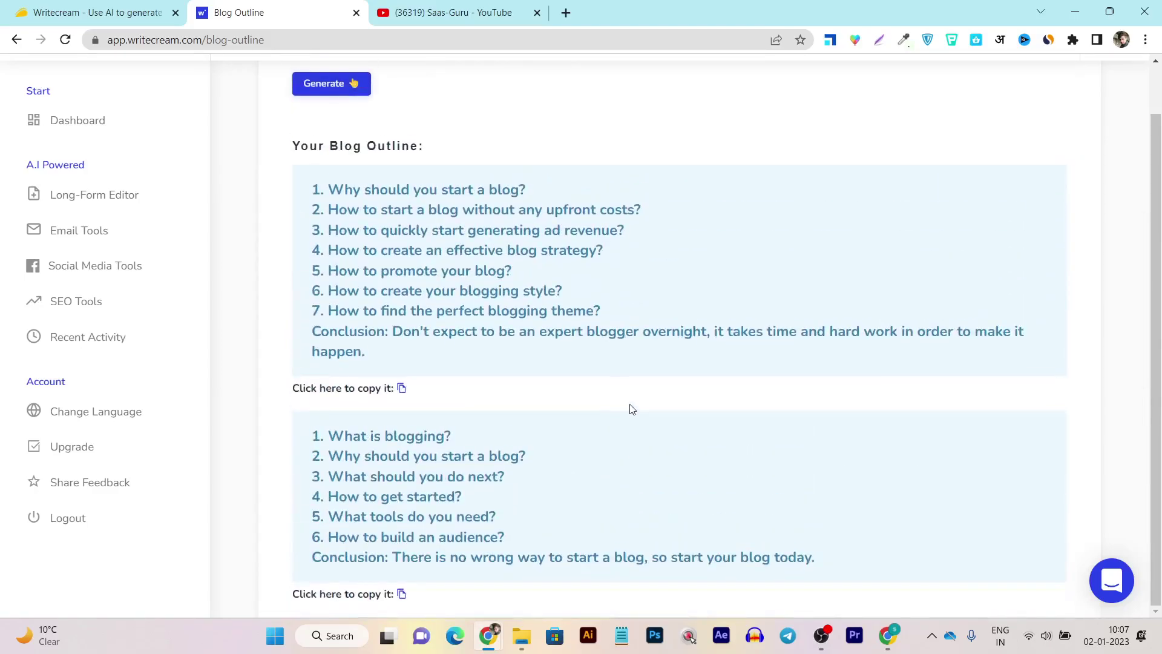
scroll(629, 408, down, 9)
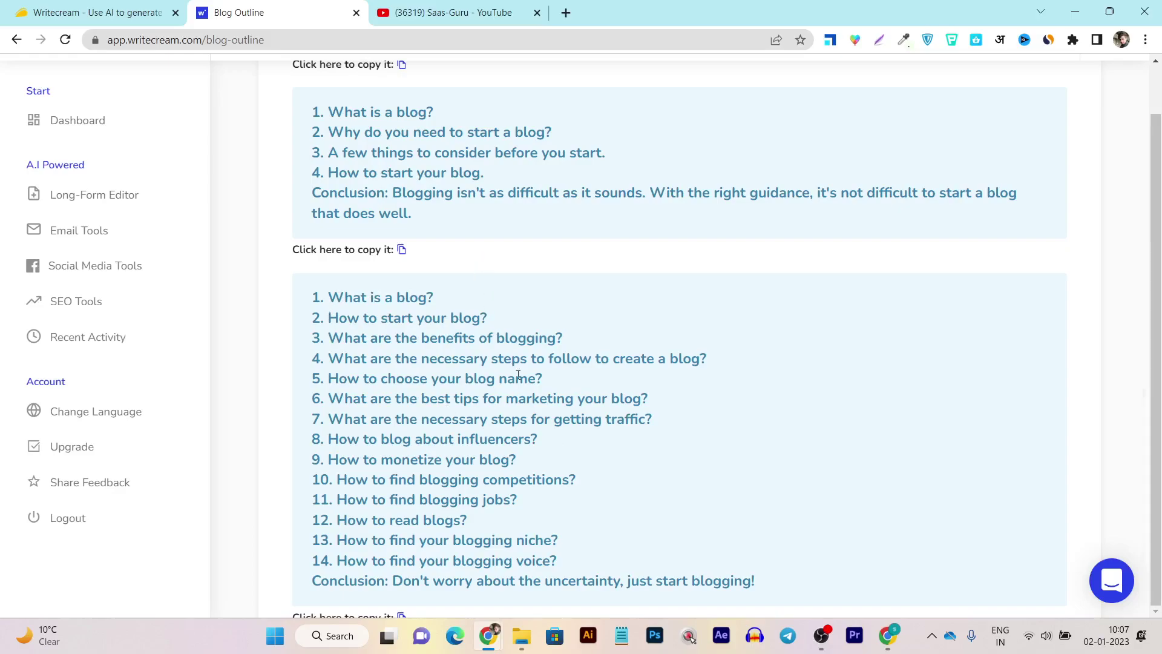
scroll(548, 402, down, 3)
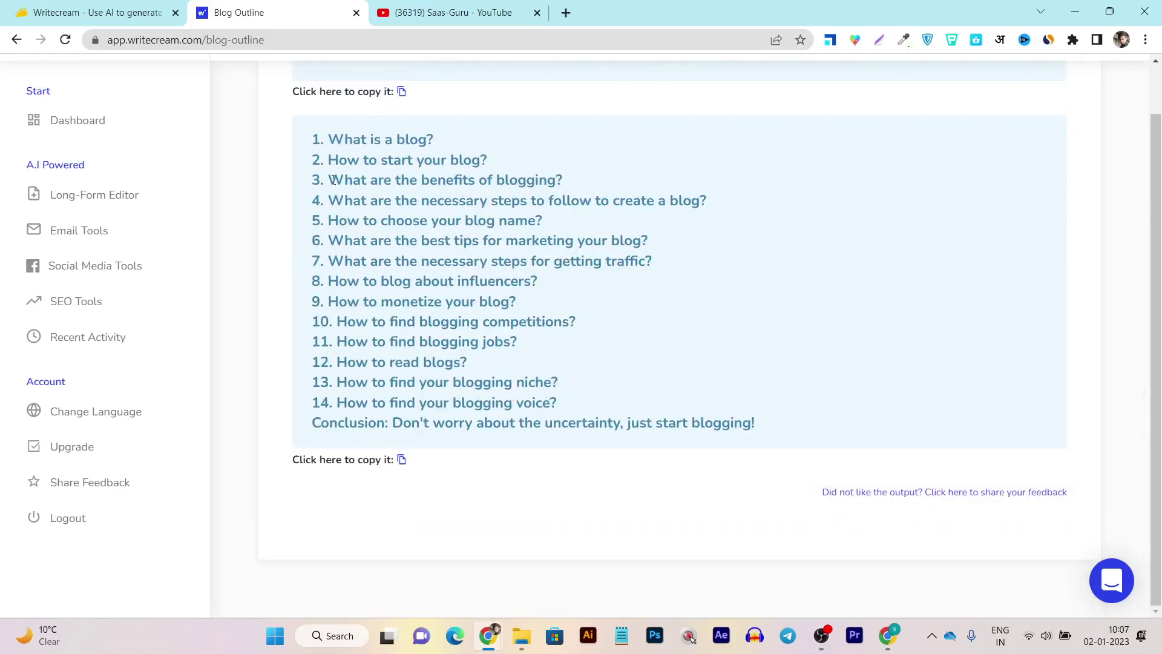
- Copy the whole last blog outline, from "What is a blog?" through its conclusion
mouse_move(793, 431)
mouse_down()
mouse_move(376, 280)
mouse_move(315, 130)
mouse_move(465, 206)
mouse_move(791, 413)
mouse_move(791, 434)
mouse_up()
right_click(446, 238)
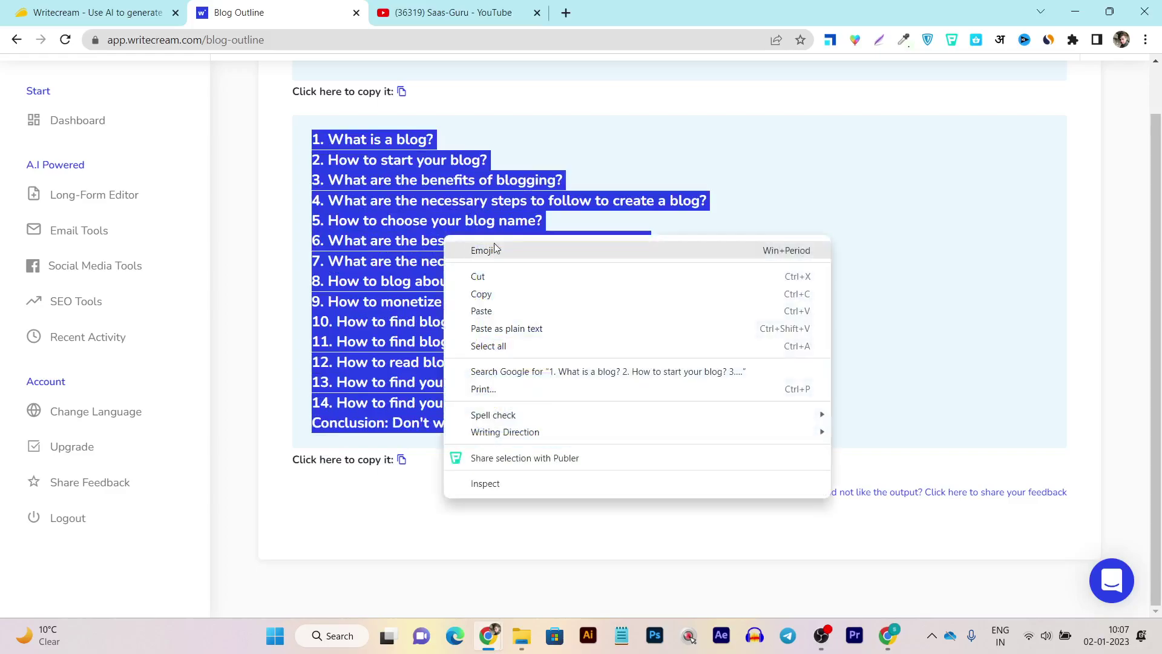
click(521, 293)
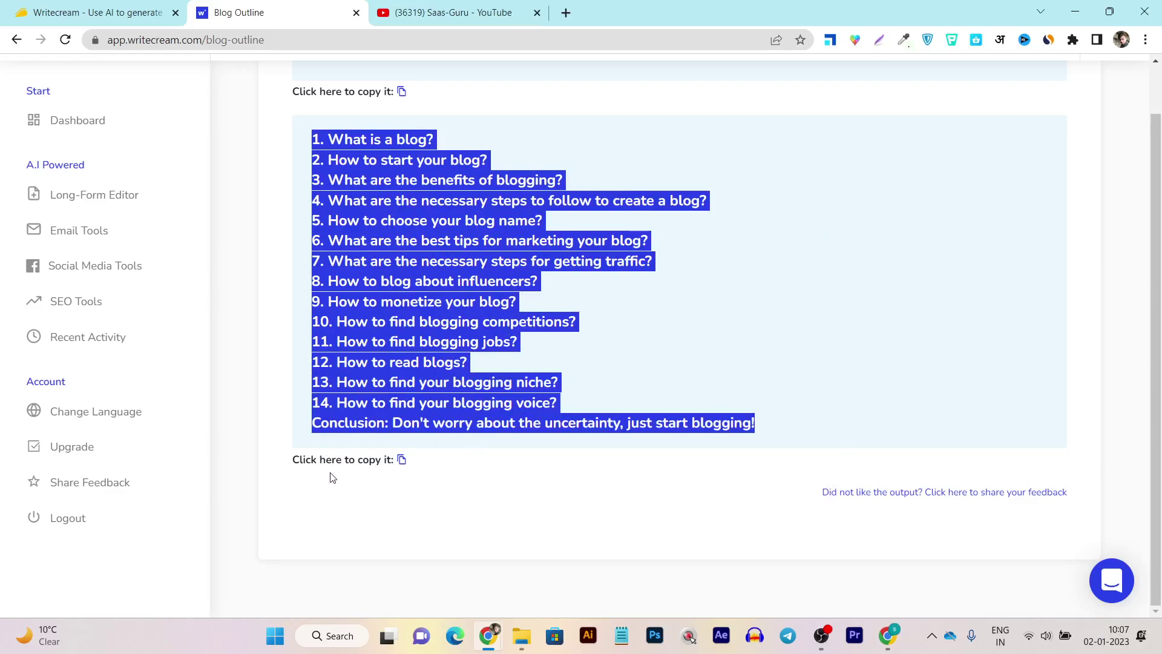
click(401, 460)
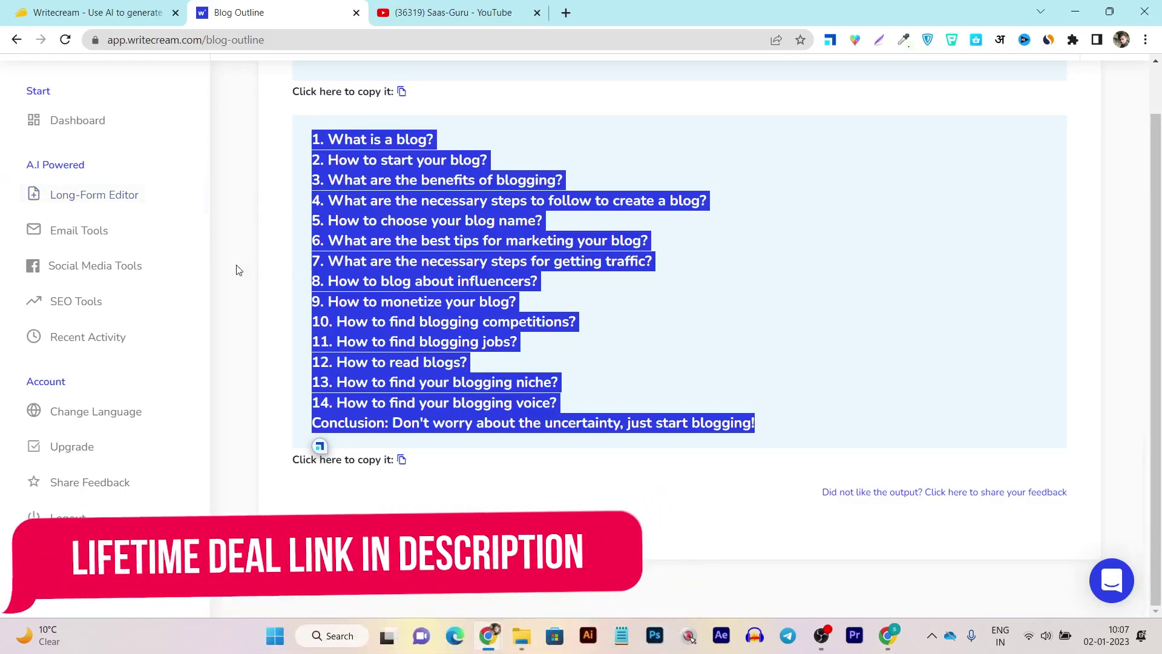
- Open the Long-Form Editor and replace the existing intro and outline text with the copied blog outline
click(90, 200)
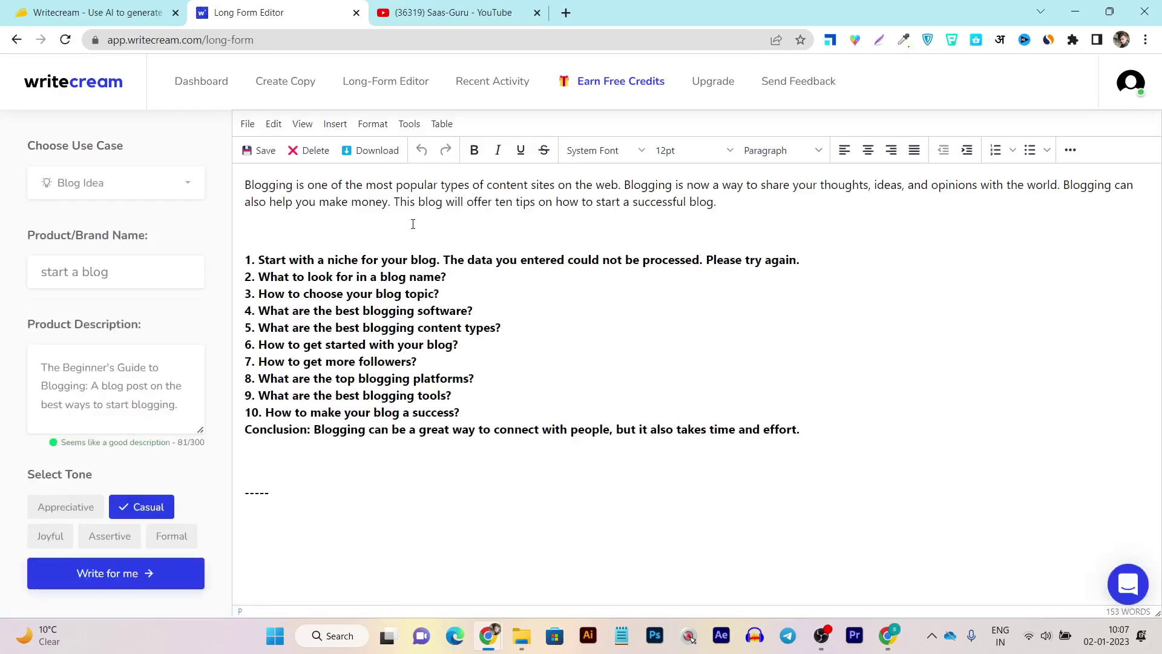
drag(847, 431, 230, 193)
key(BackSpace)
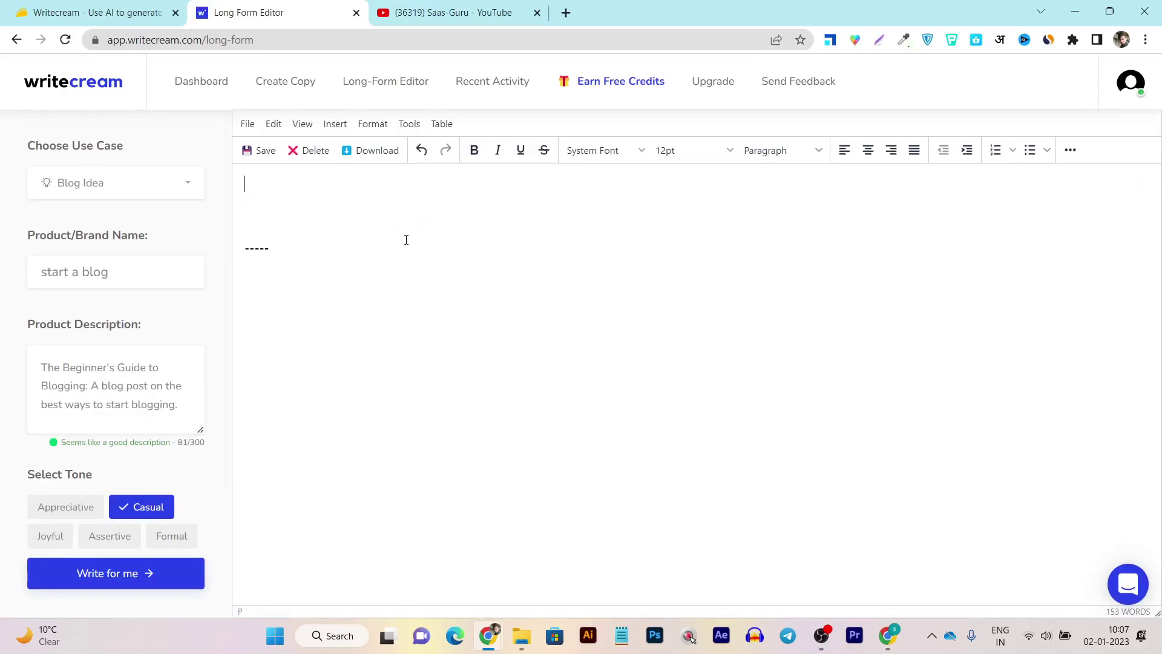
key(ctrl+v)
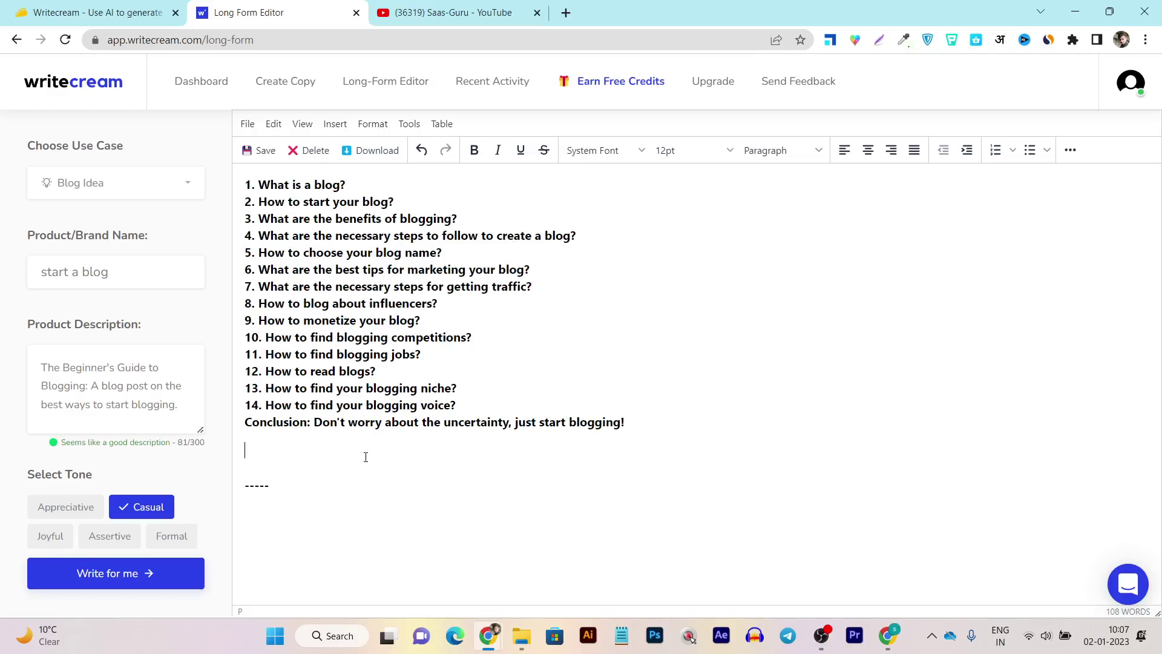
- Look through the available use cases and choose Blog Intro for the long-form document
click(146, 192)
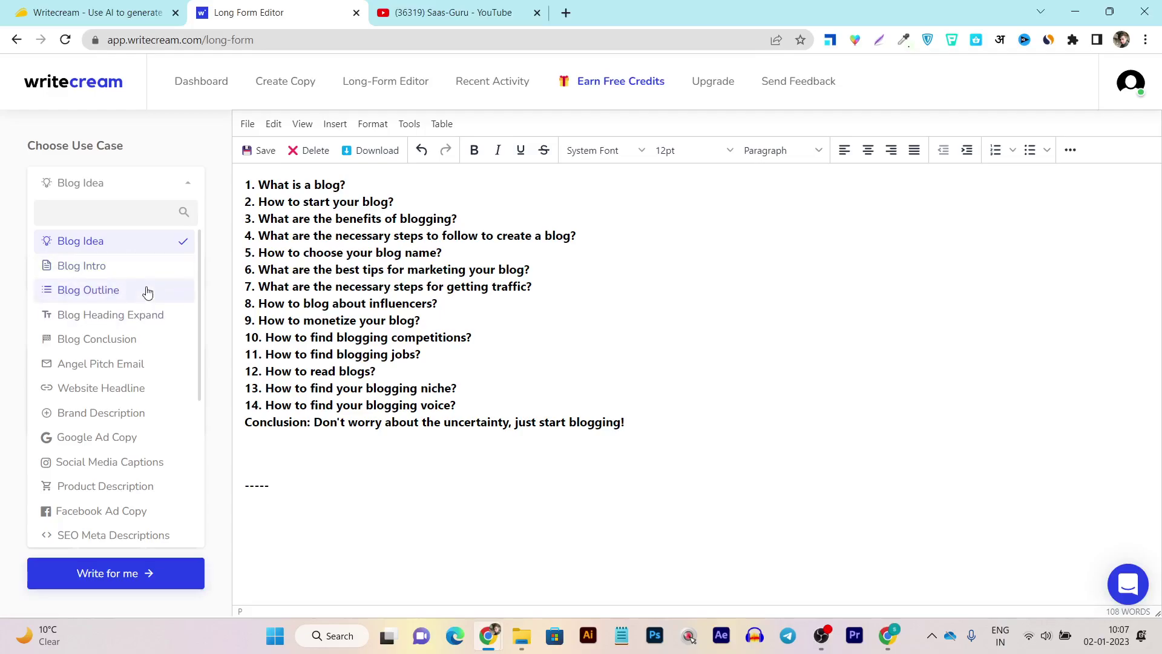
scroll(137, 275, down, 6)
scroll(139, 393, up, 6)
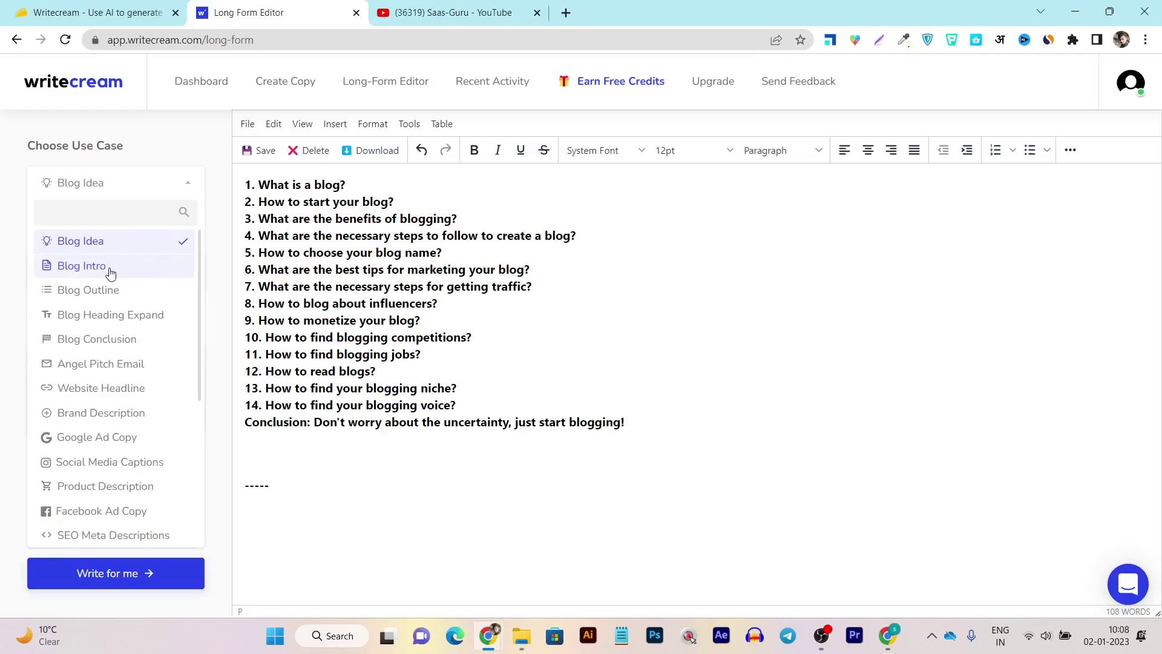
click(84, 272)
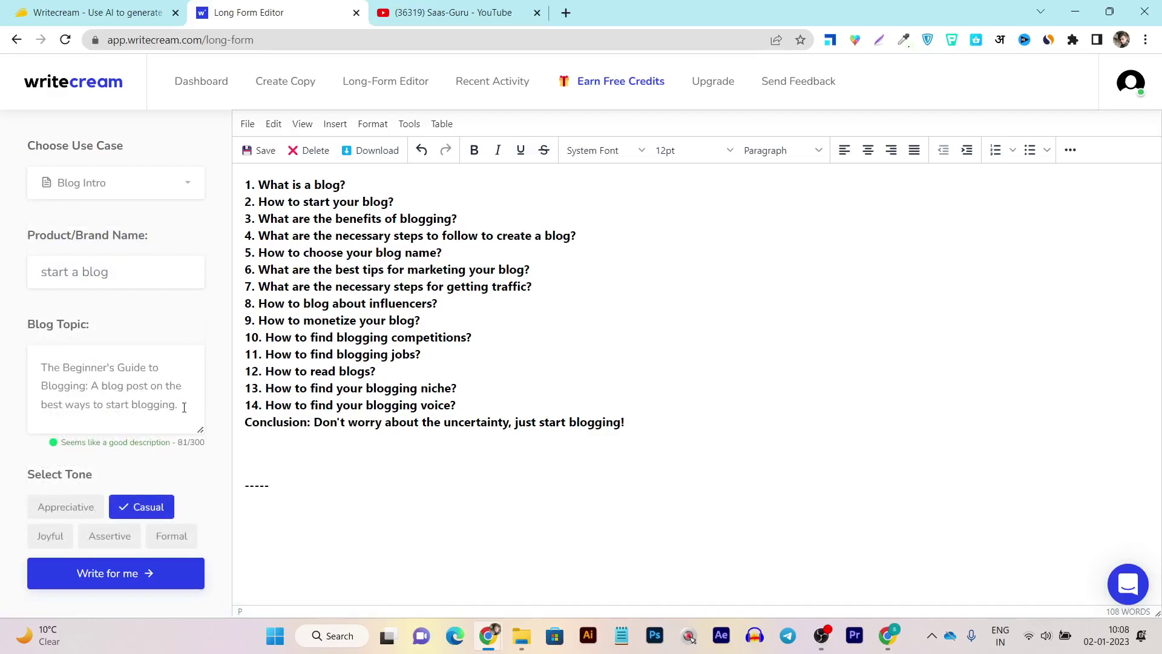
- Change the tone from Casual to Inspirational and generate the blog intros in the document
scroll(184, 407, down, 2)
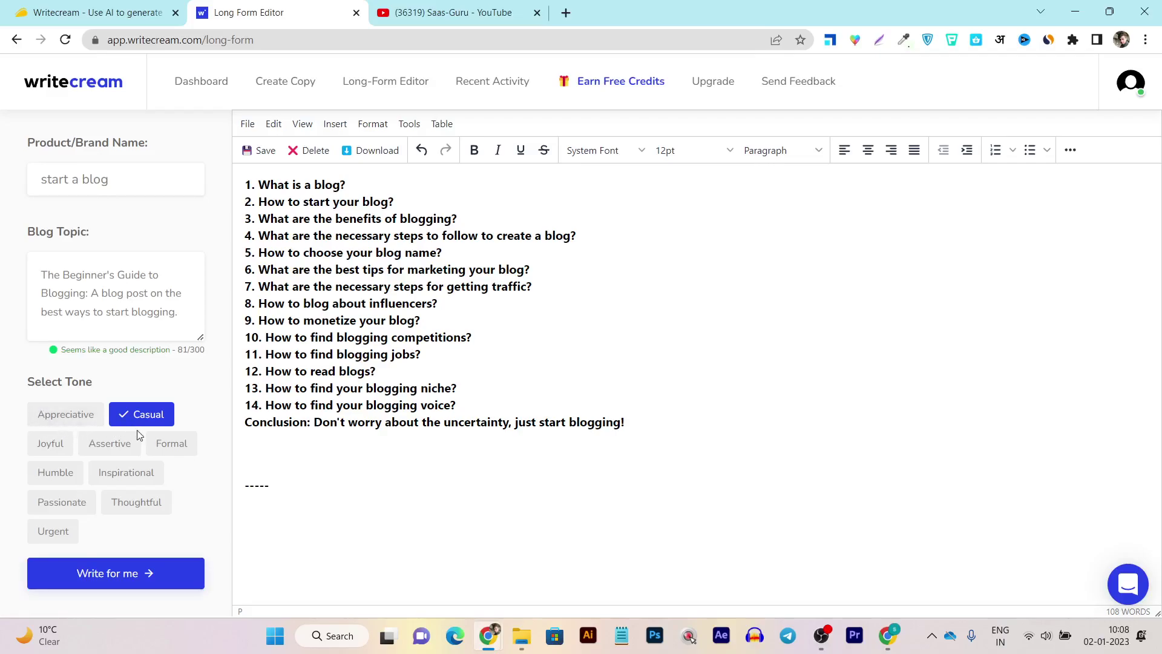
click(134, 481)
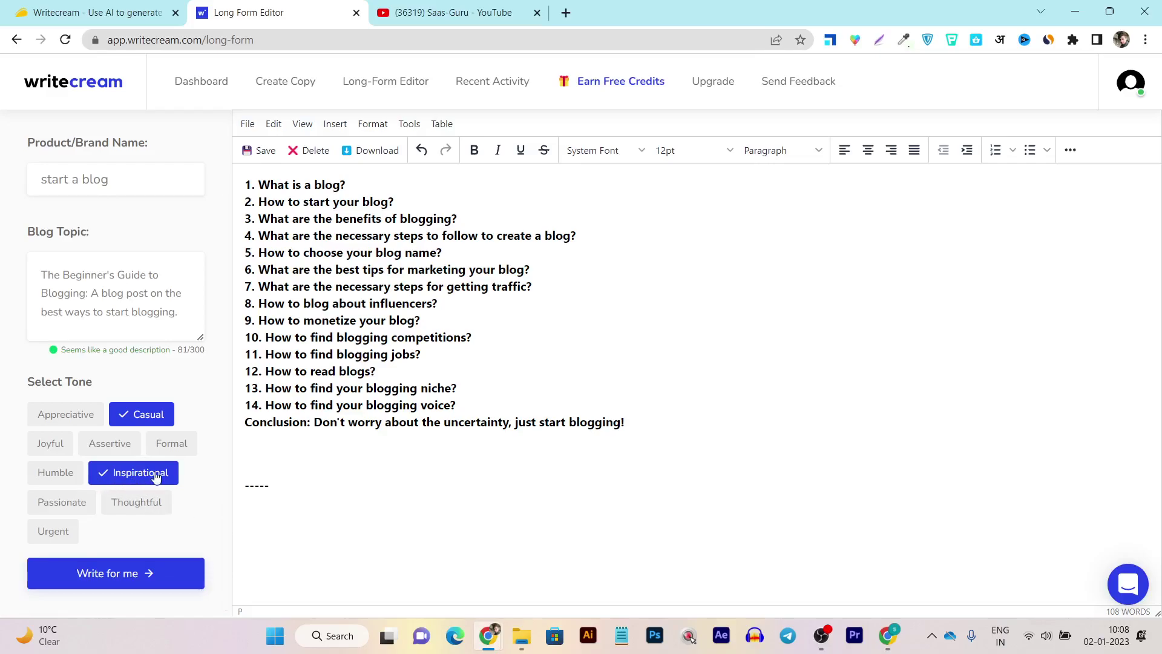
click(134, 415)
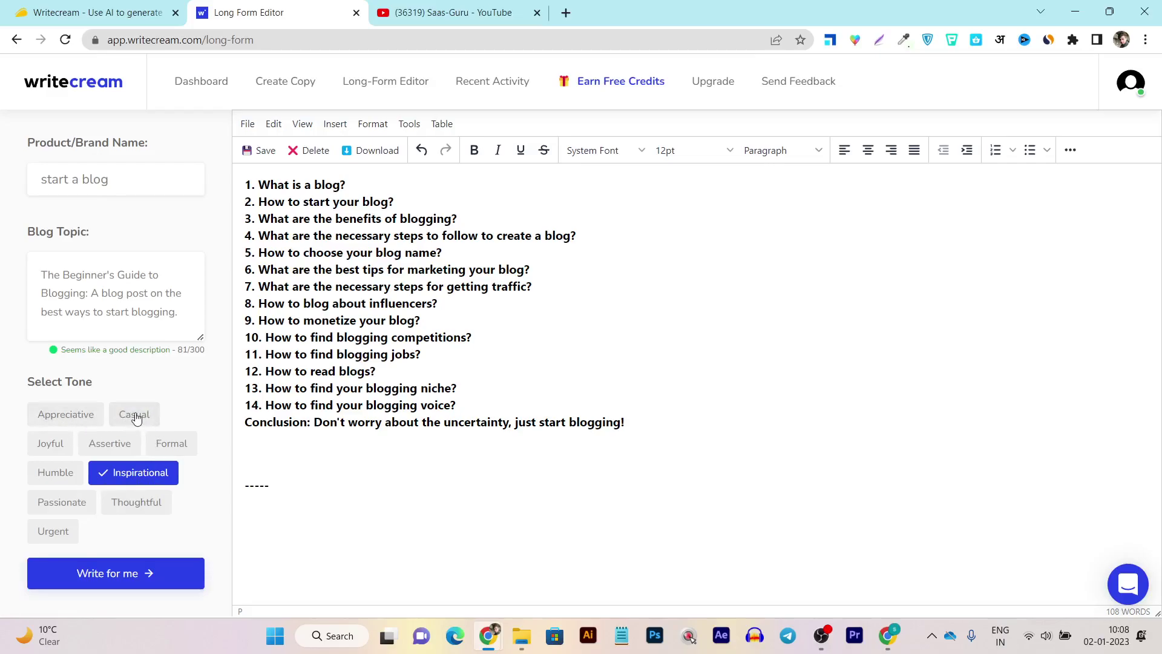
click(136, 418)
click(139, 421)
click(140, 580)
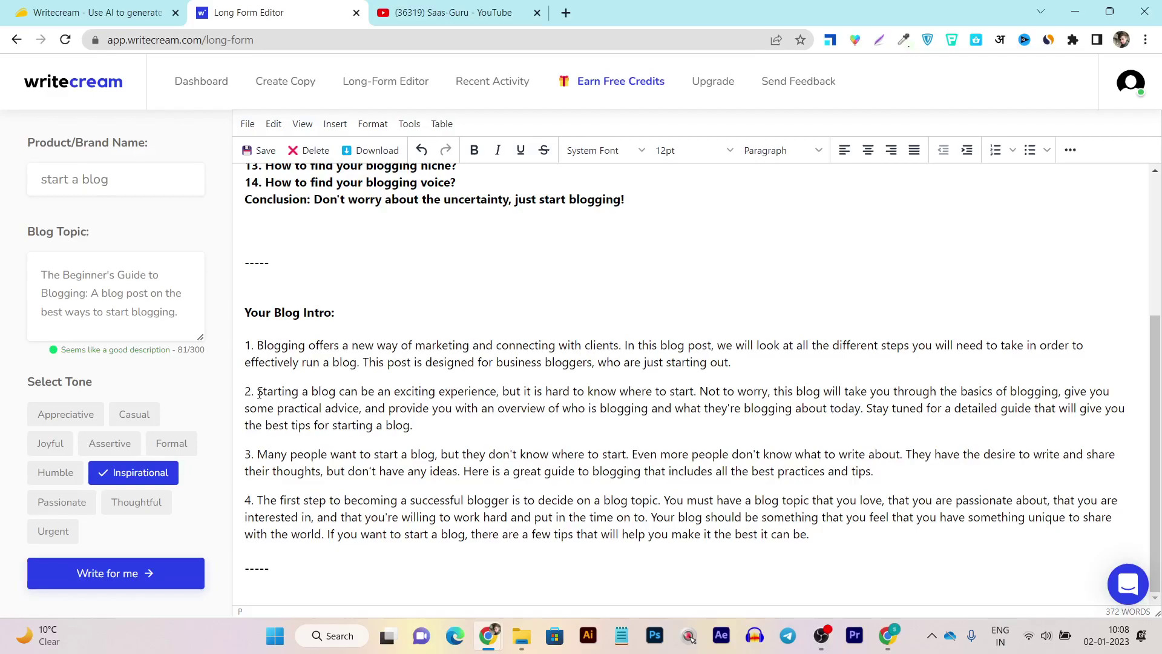
- Copy the text of the second generated blog intro and remove it from the Your Blog Intro list
drag(259, 393, 423, 425)
key(ctrl+c)
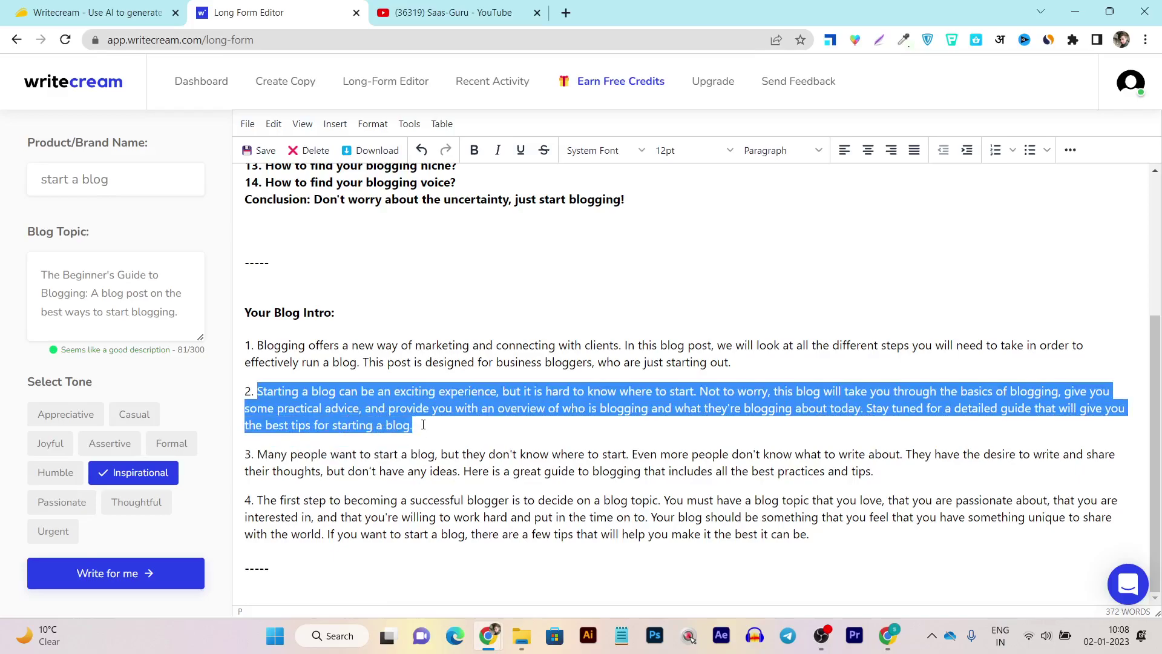
key(BackSpace)
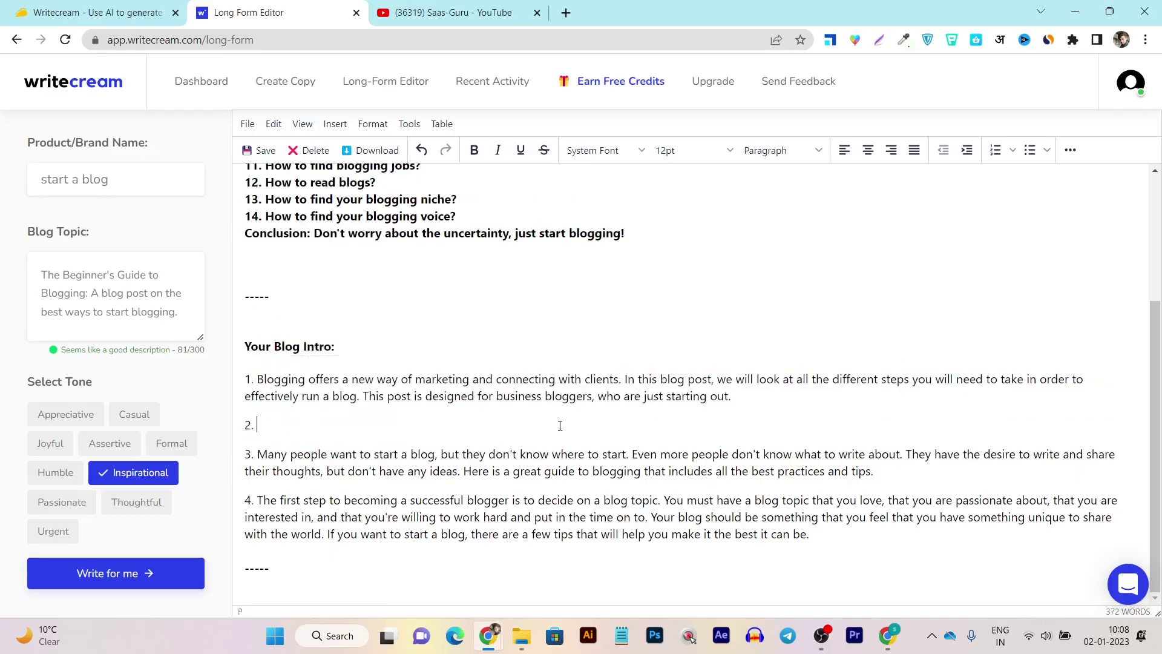
- Make an empty paragraph above the "What is a blog?" outline and paste the copied intro there
scroll(611, 412, up, 3)
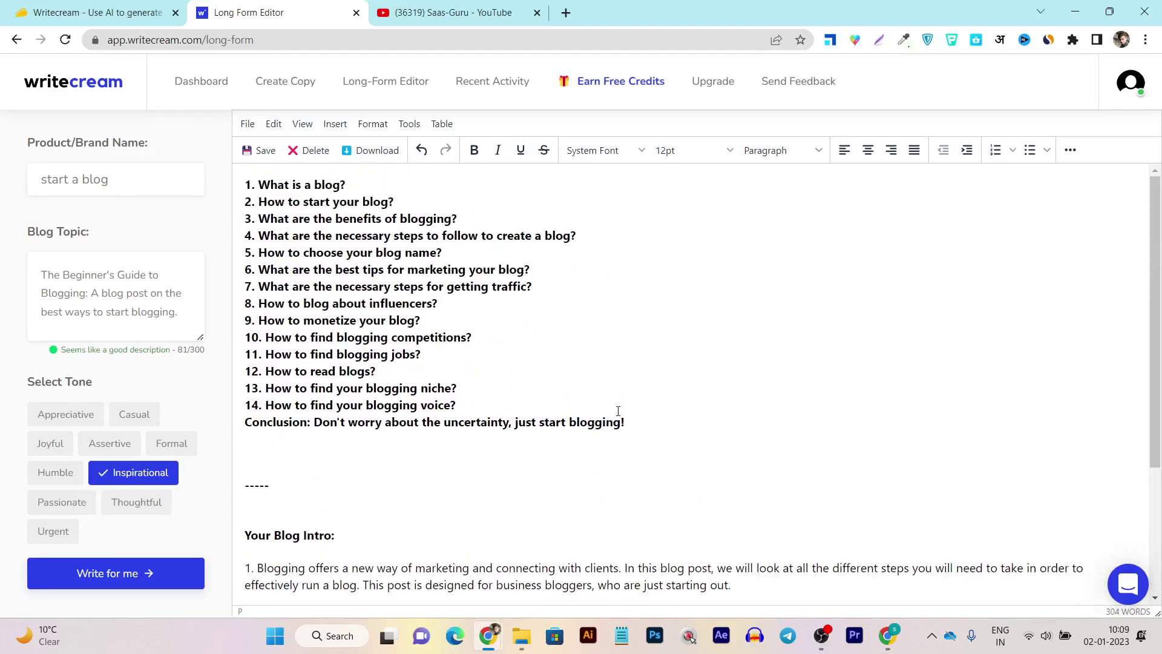
click(254, 183)
key(Return)
key(Return)
click(248, 189)
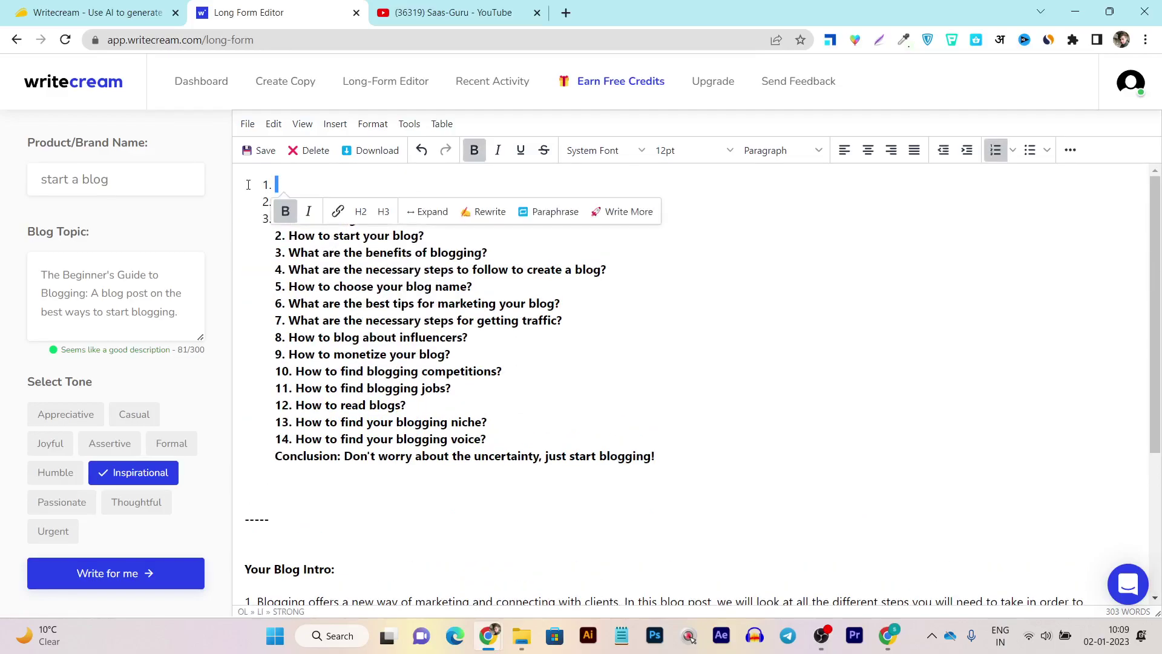
key(BackSpace)
key(BackSpace)
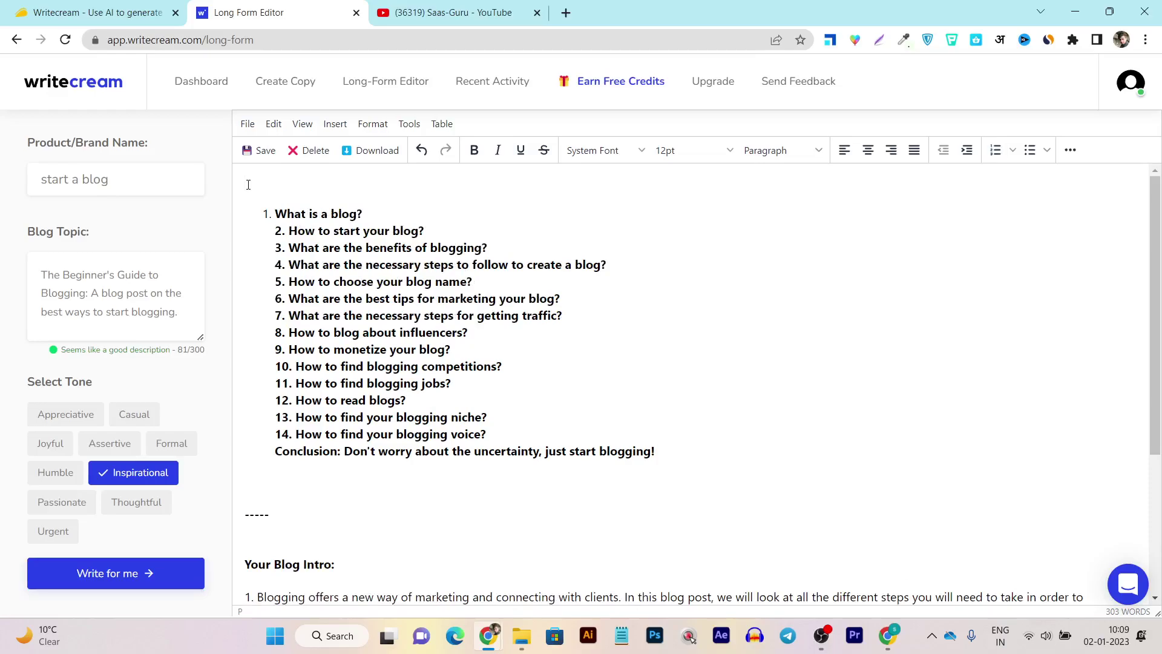
key(ctrl+v)
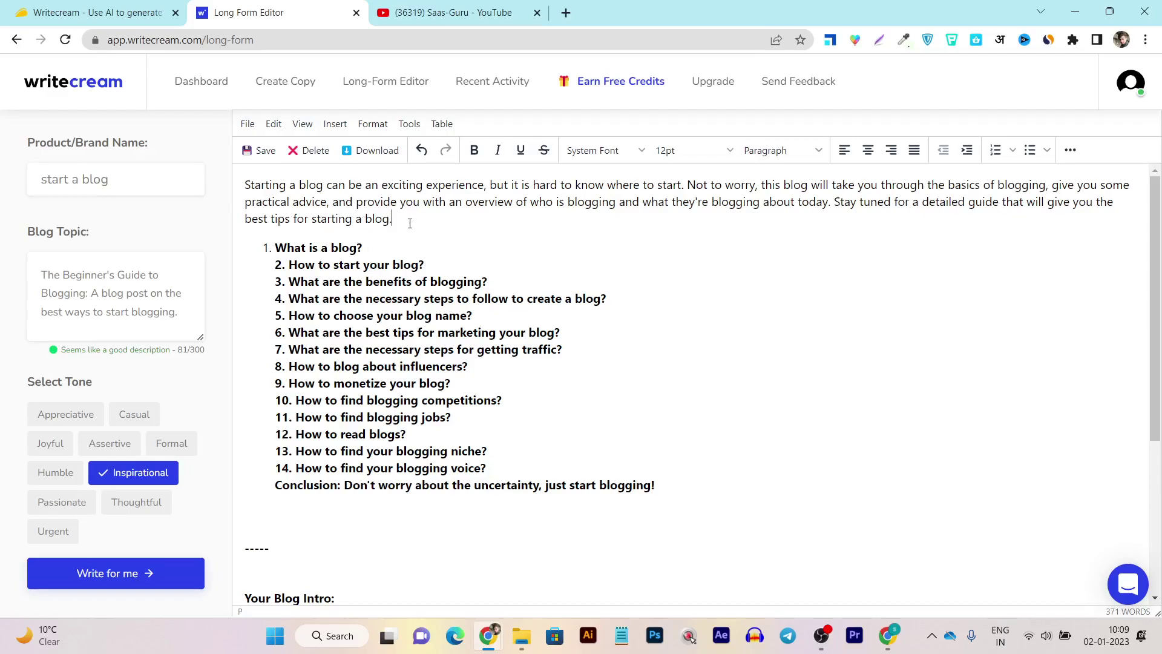
- Delete the leftover Your Blog Intro section below the outline's conclusion, including its dashed separator lines
scroll(458, 257, down, 4)
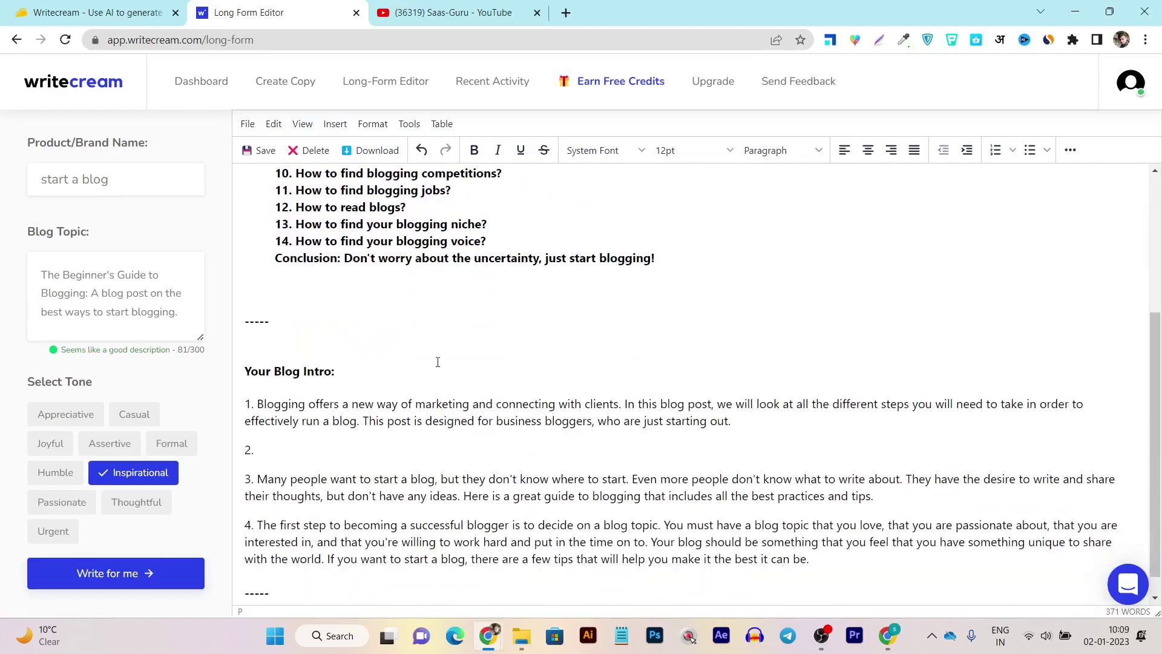
scroll(700, 489, up, 4)
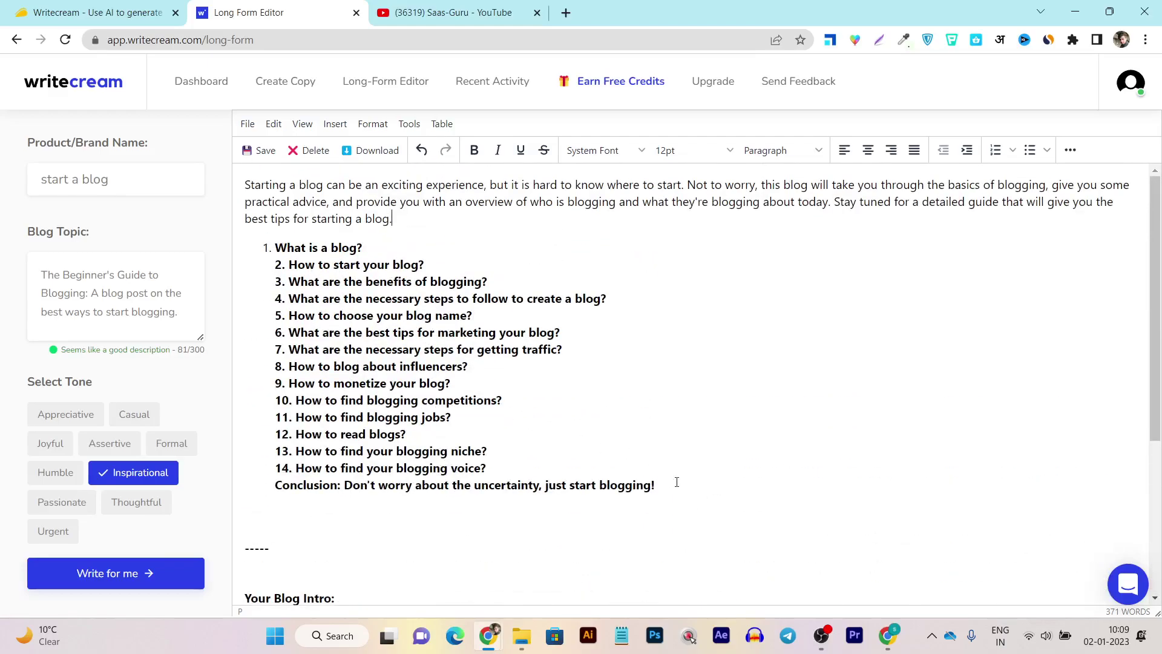
scroll(687, 487, down, 4)
drag(811, 534, 241, 309)
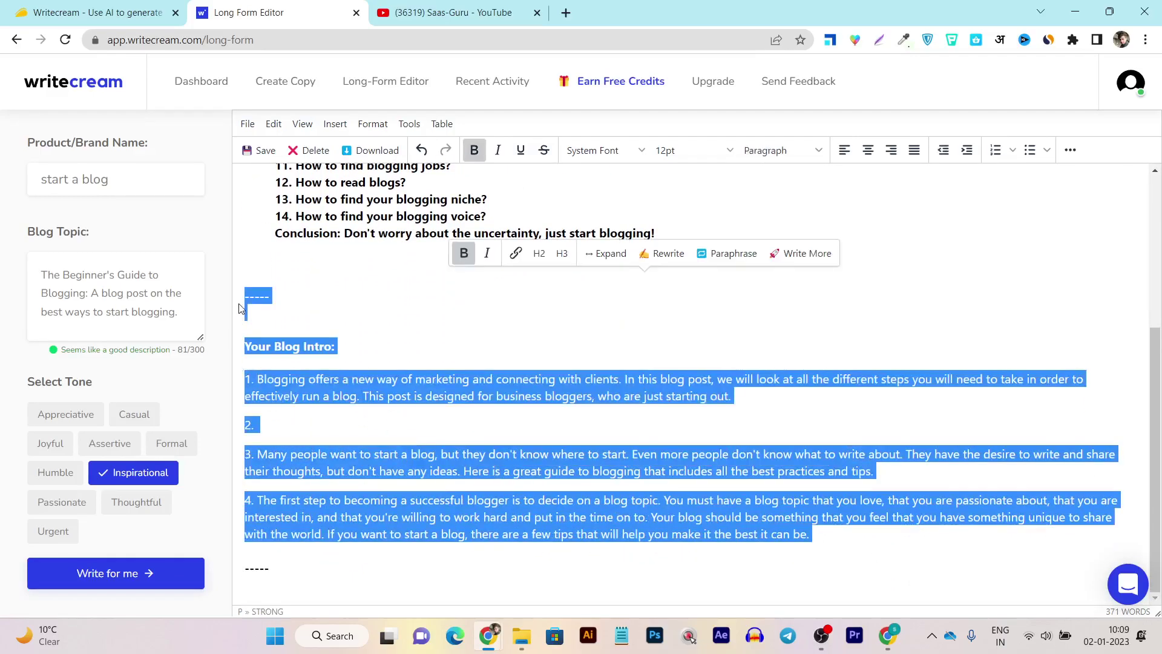
key(BackSpace)
double_click(267, 549)
key(BackSpace)
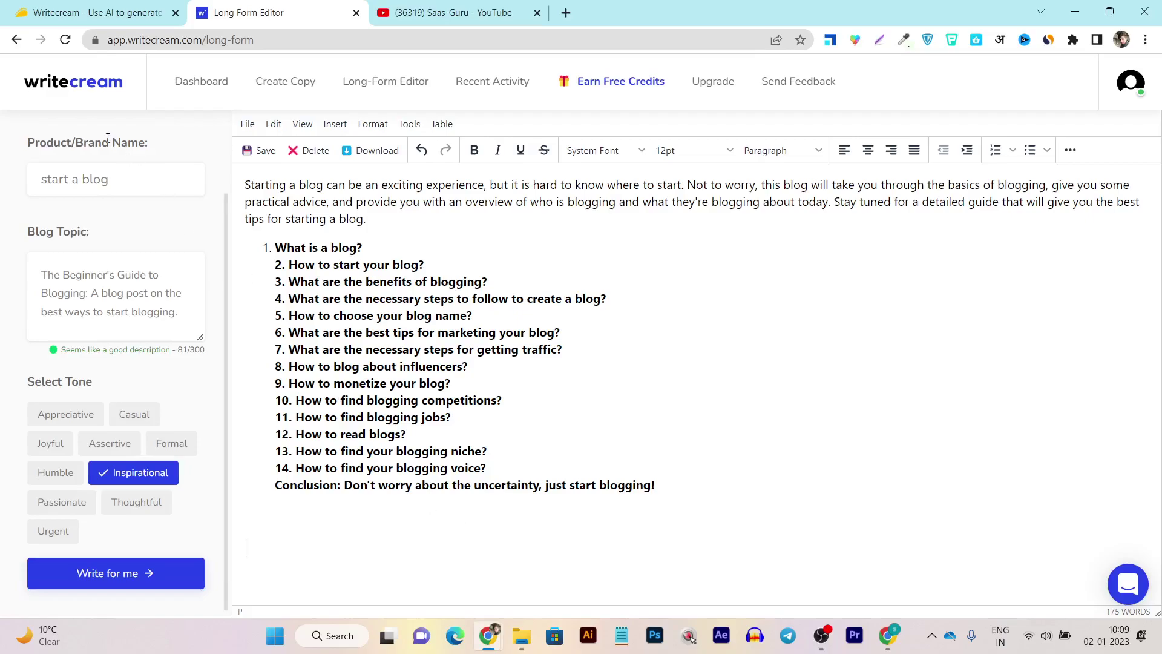
- Return to the dashboard and open the ChatGenie live AI assistant from the content types
key(ctrl+s)
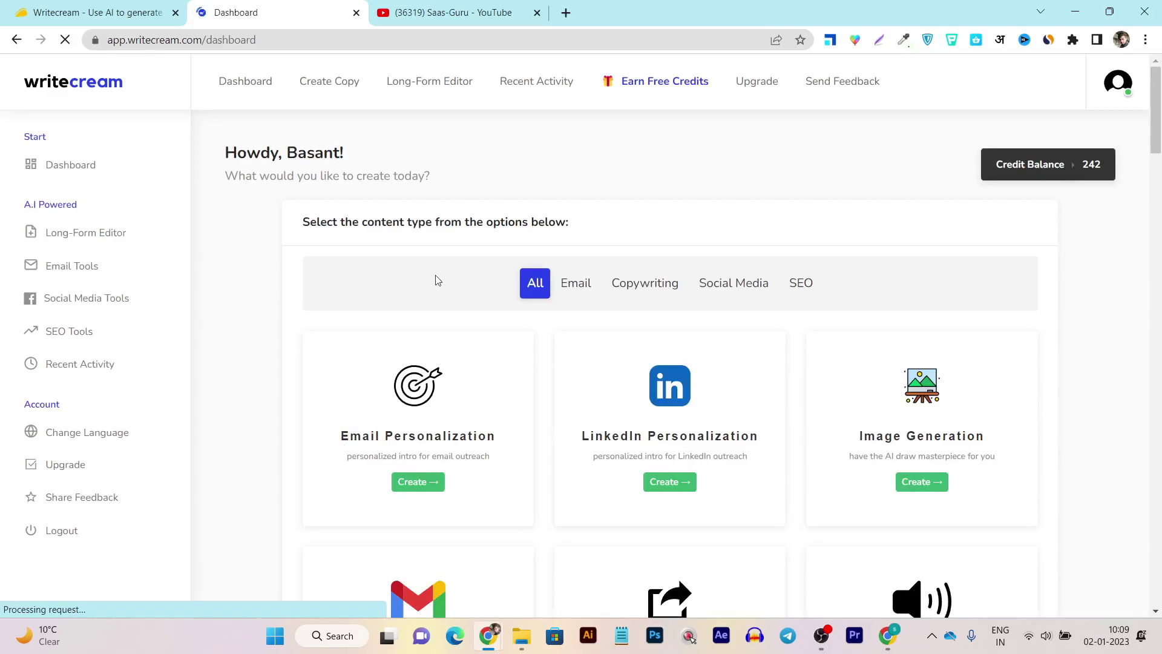
scroll(729, 266, down, 15)
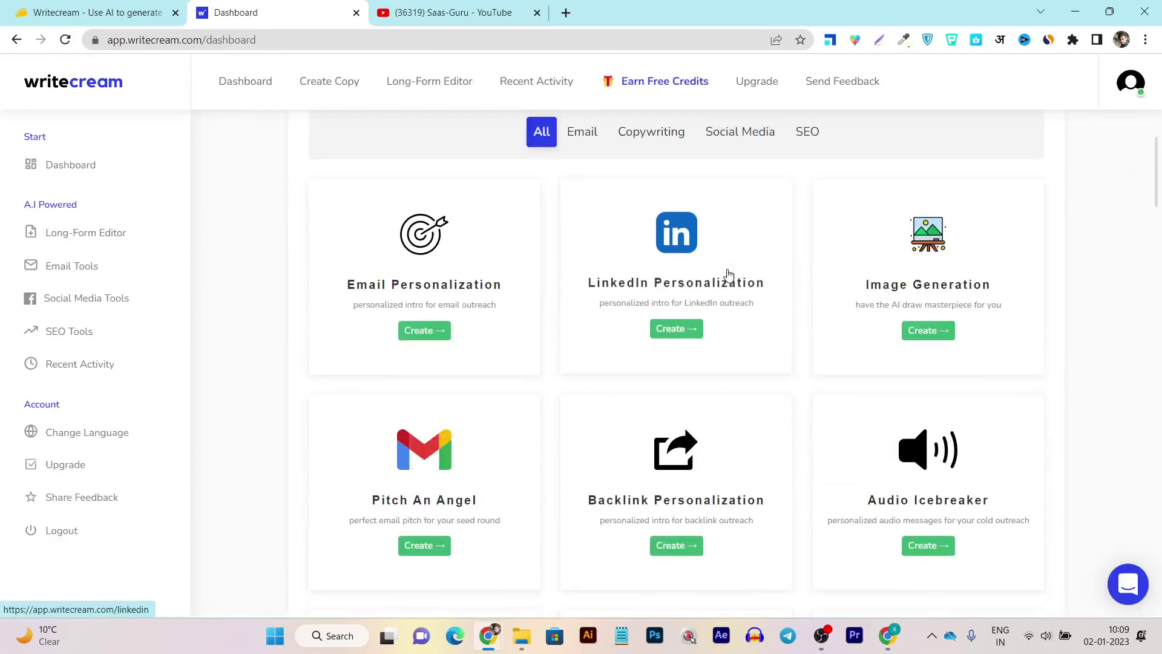
scroll(728, 276, down, 14)
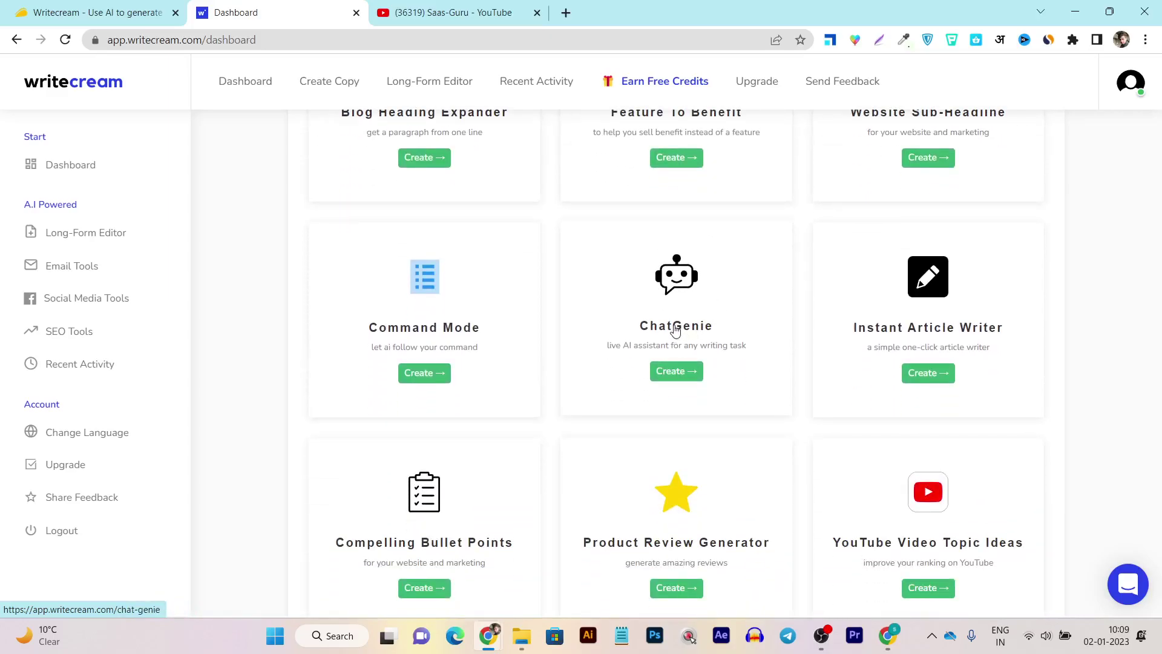
click(675, 326)
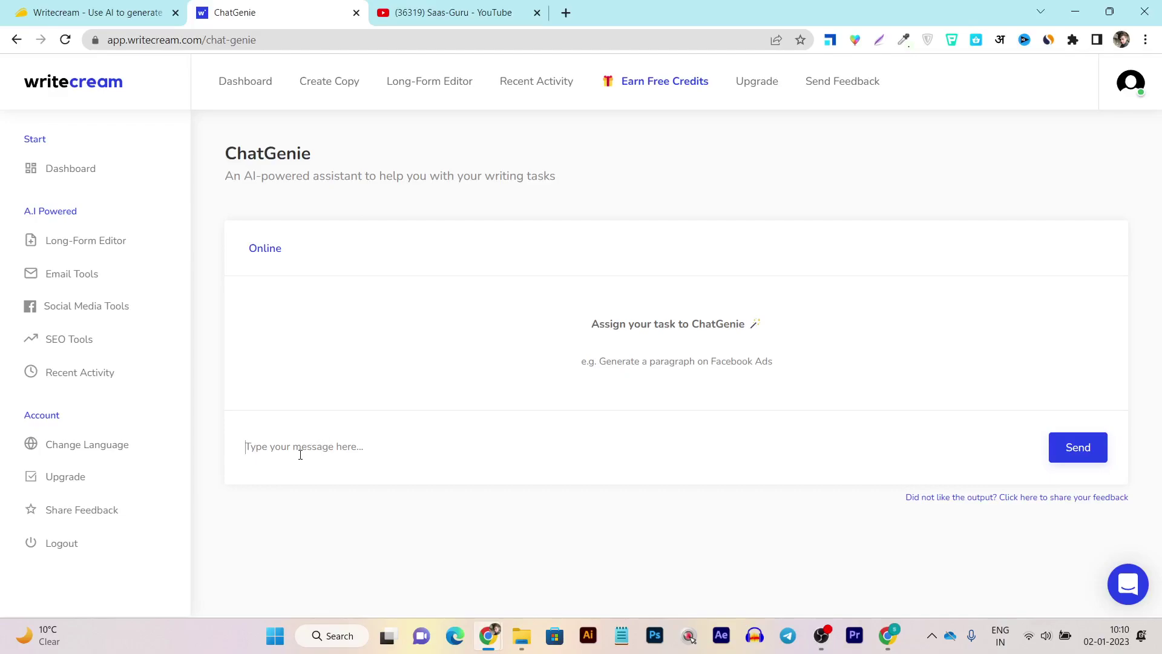
- Send ChatGenie the request "write a article on start a blog"
text(write A a article on start a blog)
drag(324, 448, 396, 450)
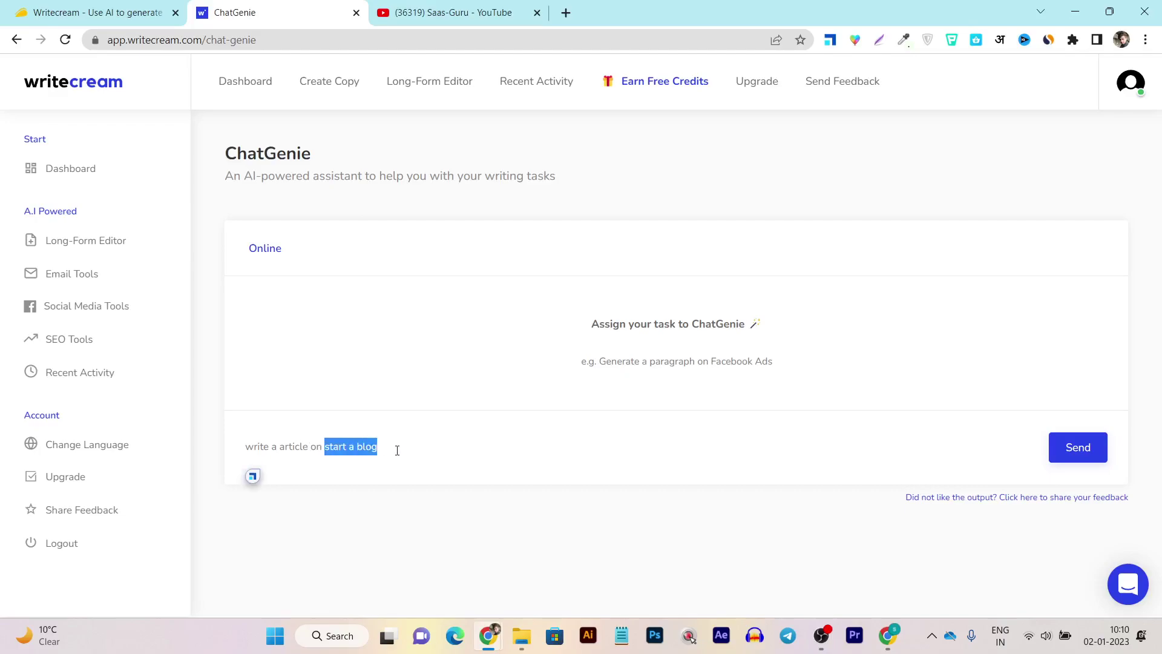
click(1090, 455)
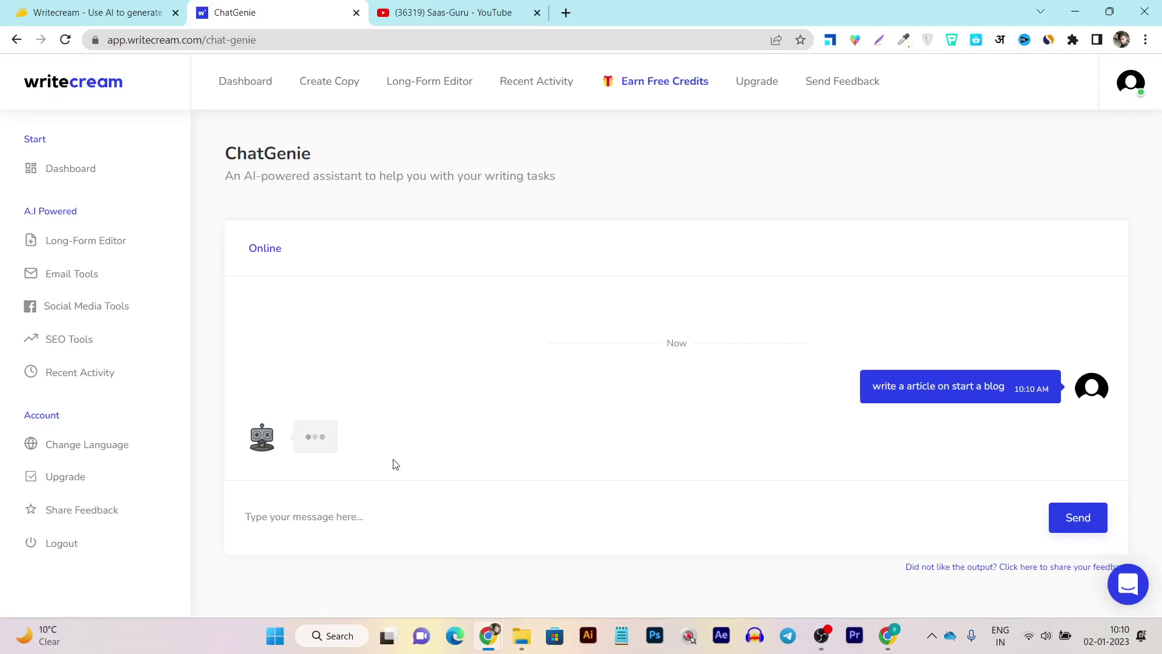
- Read through ChatGenie's blog article, examining its introduction, the numbered tips including the blogging platform paragraph, and the closing text
scroll(513, 423, up, 8)
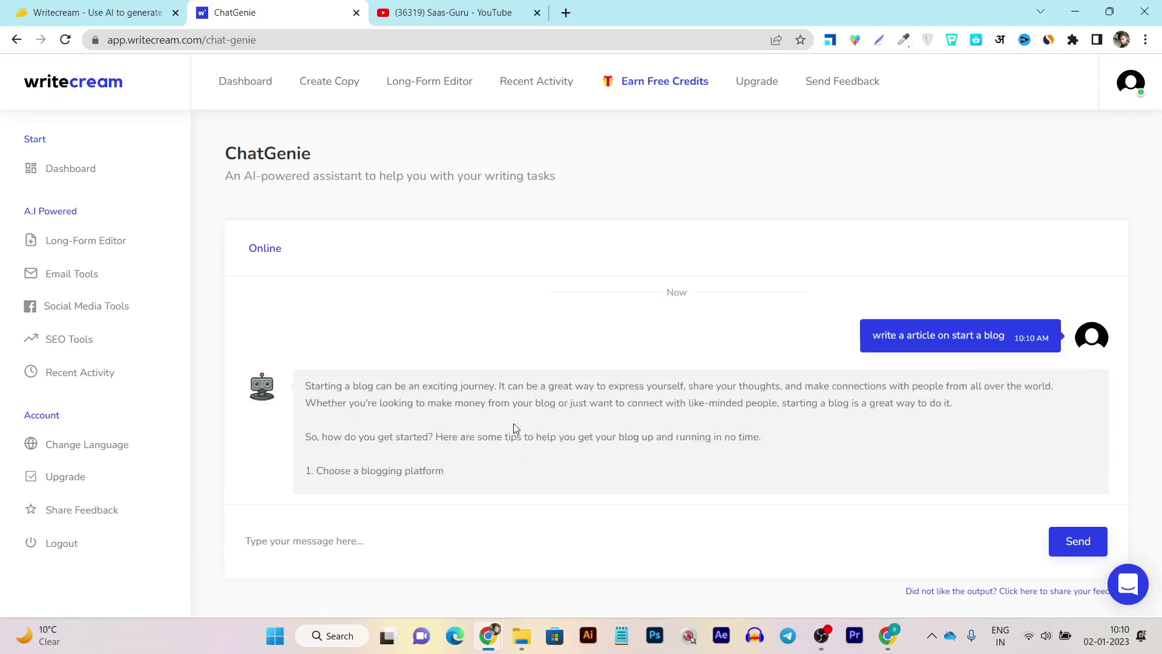
scroll(515, 428, down, 7)
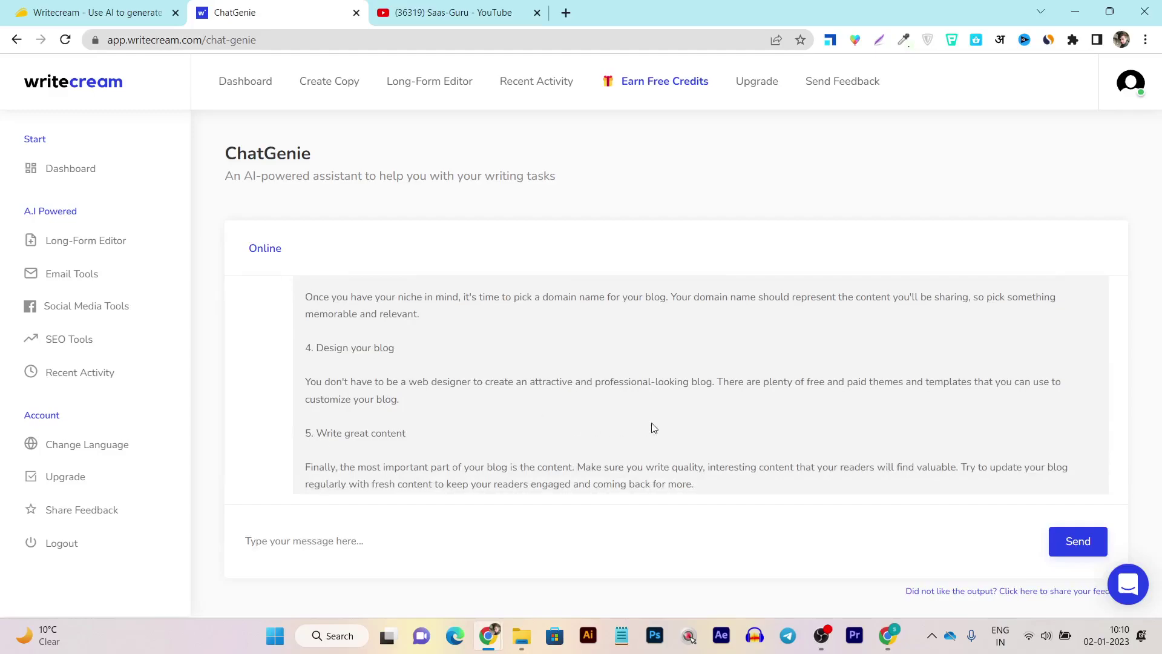
scroll(659, 431, down, 2)
scroll(451, 464, up, 9)
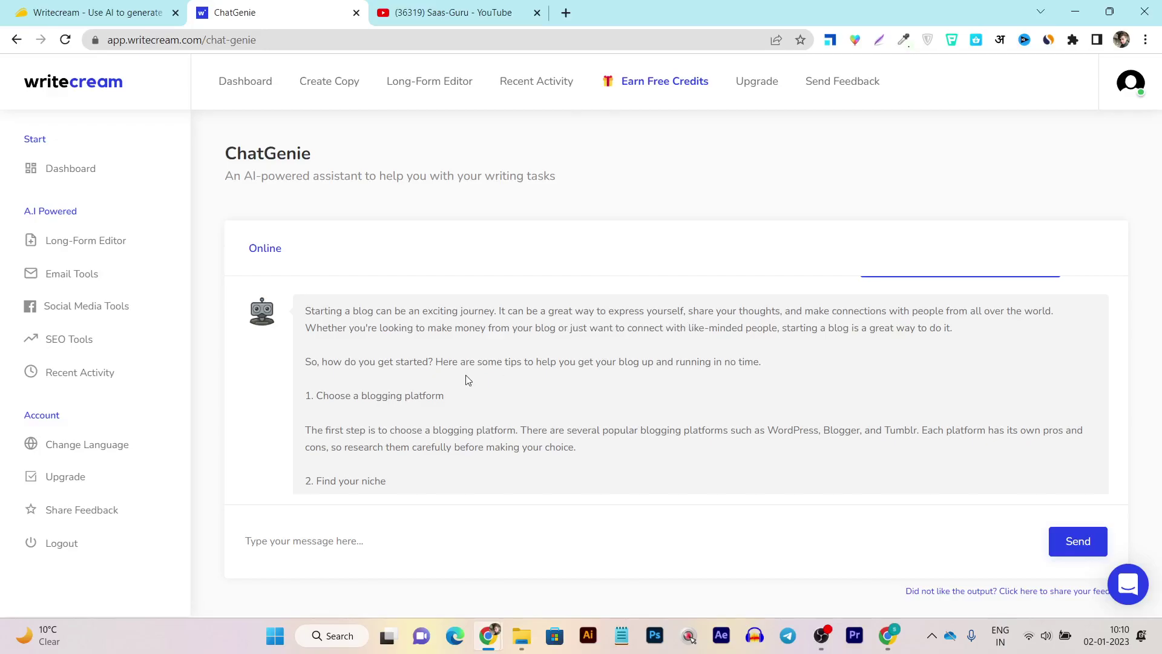
scroll(469, 378, down, 1)
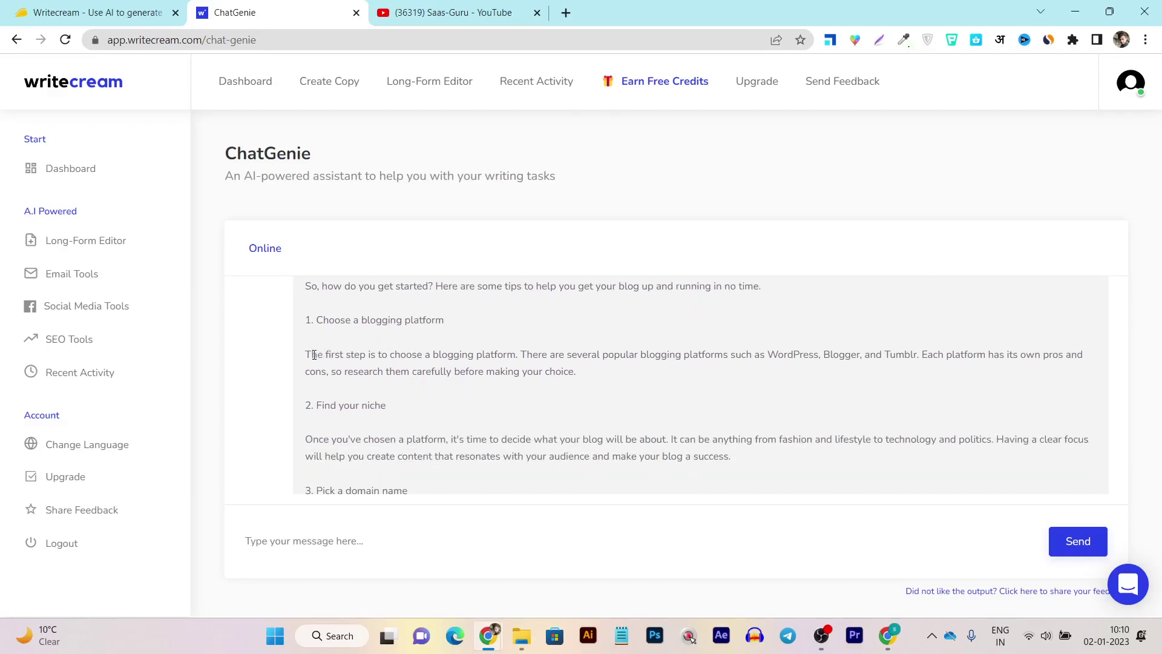
drag(304, 355, 593, 390)
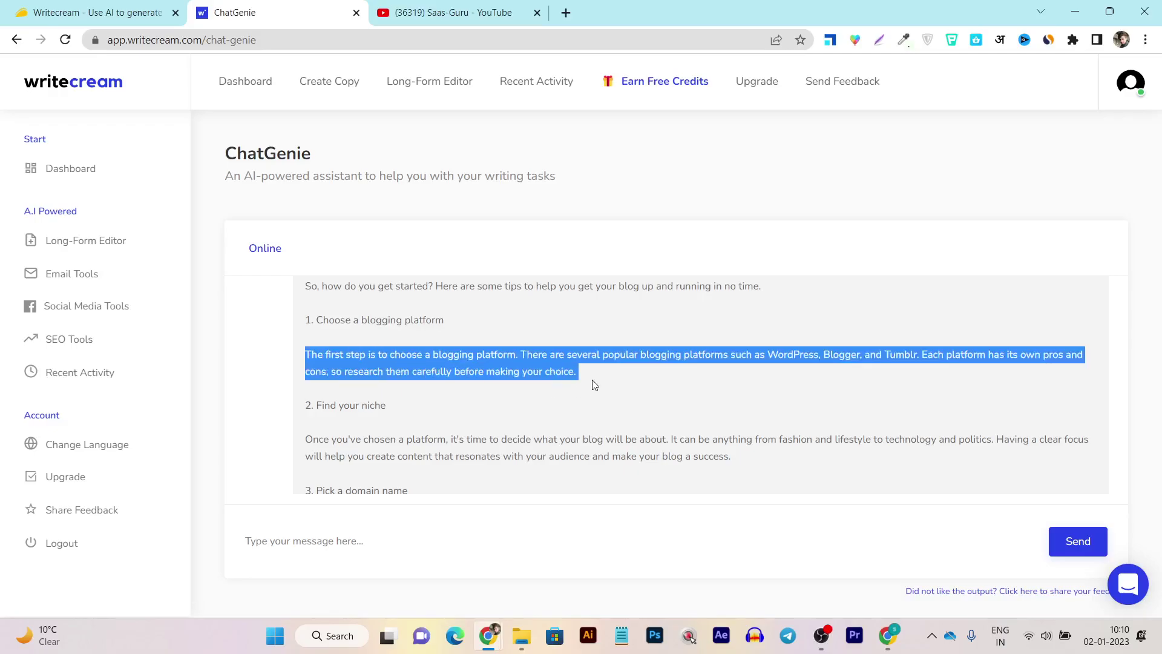
scroll(593, 385, down, 5)
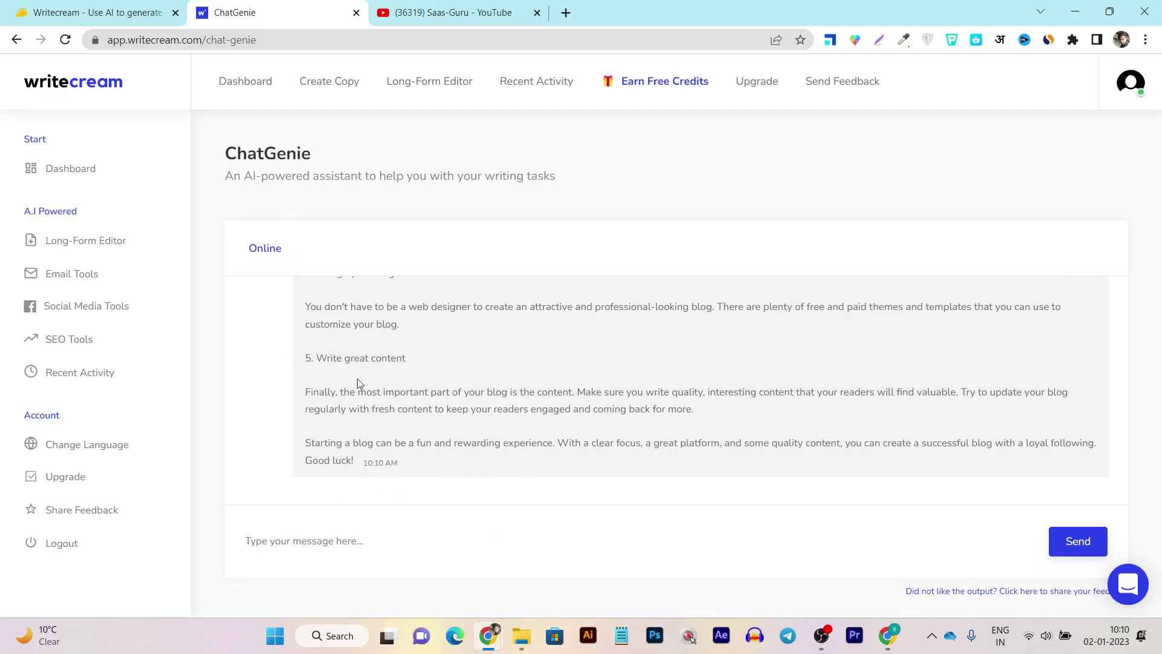
- Send ChatGenie the request "create a form plugin for wordpress"
click(332, 541)
text(creatre )
text(e)
text(a)
text( form plug)
text(in )
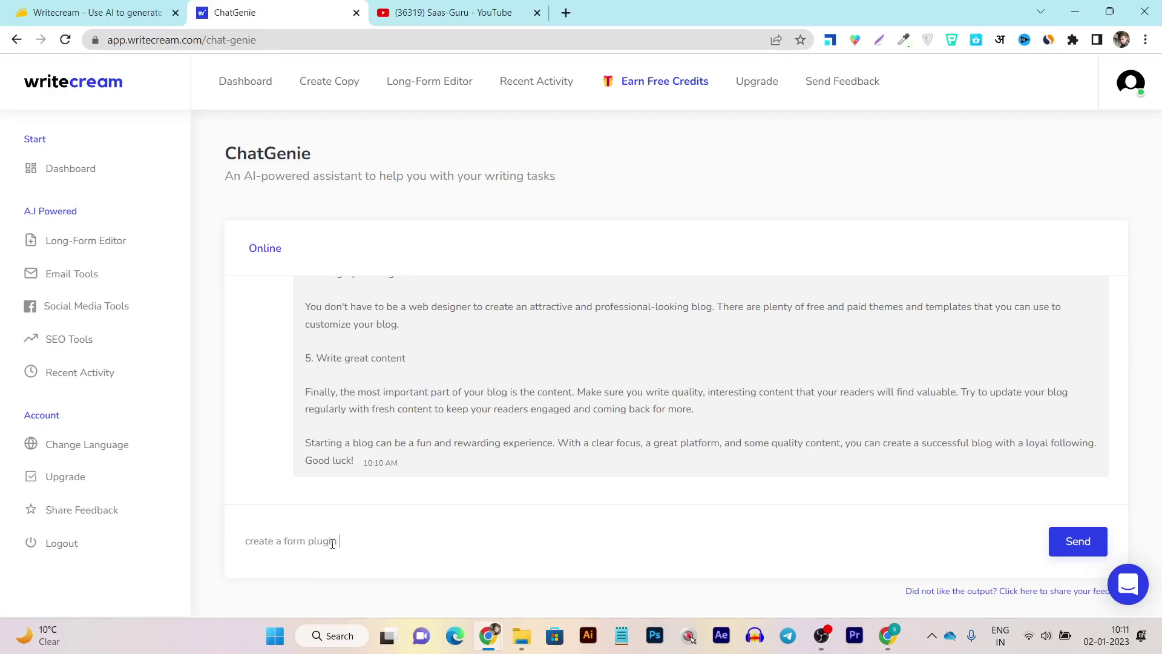
text(o inm)
key(BackSpace)
key(BackSpace)
text(for wordpress)
click(1068, 540)
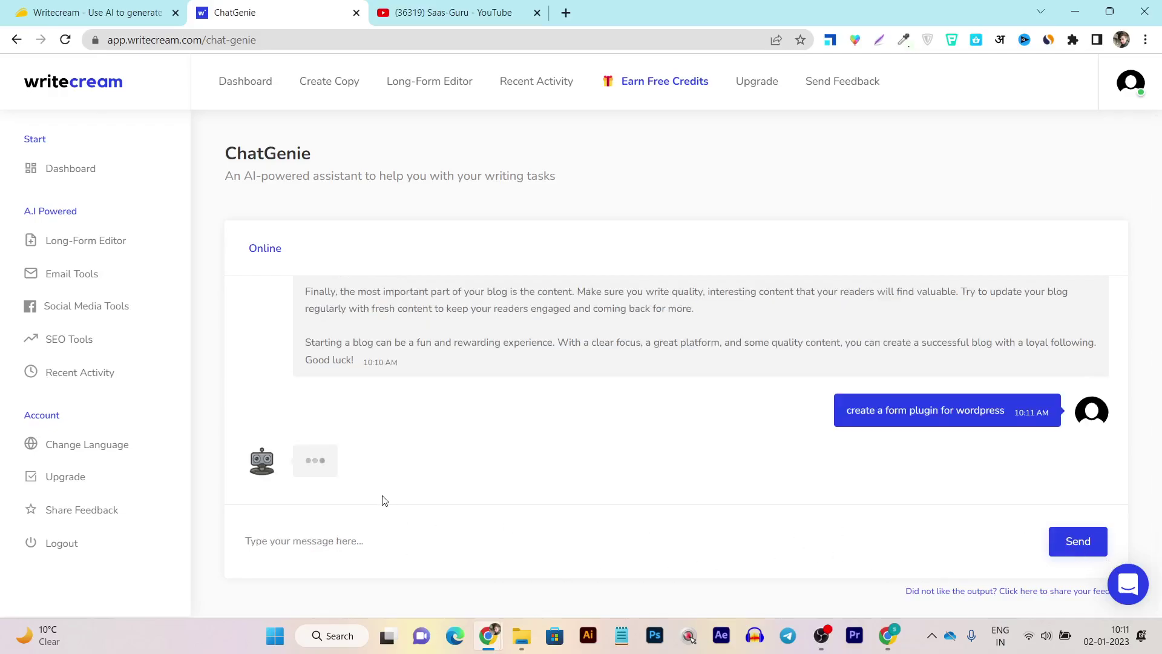
- Review the plugin description and send ChatGenie the request "write code for a wordpress form plugin"
scroll(646, 397, down, 2)
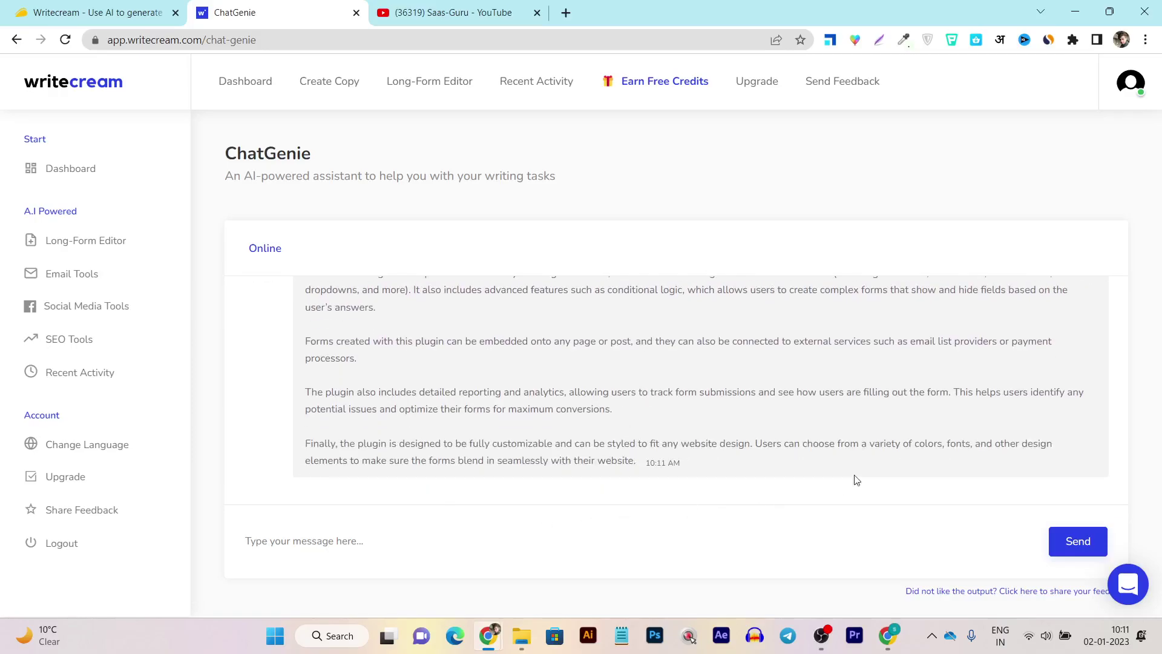
scroll(835, 485, up, 3)
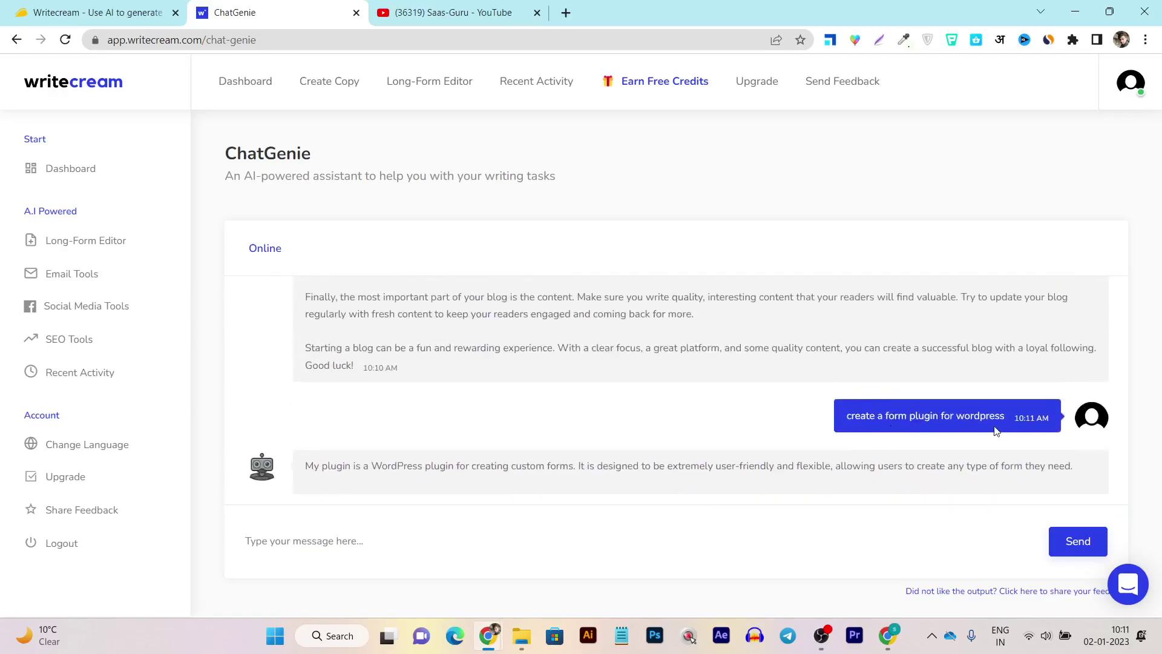
scroll(852, 437, down, 3)
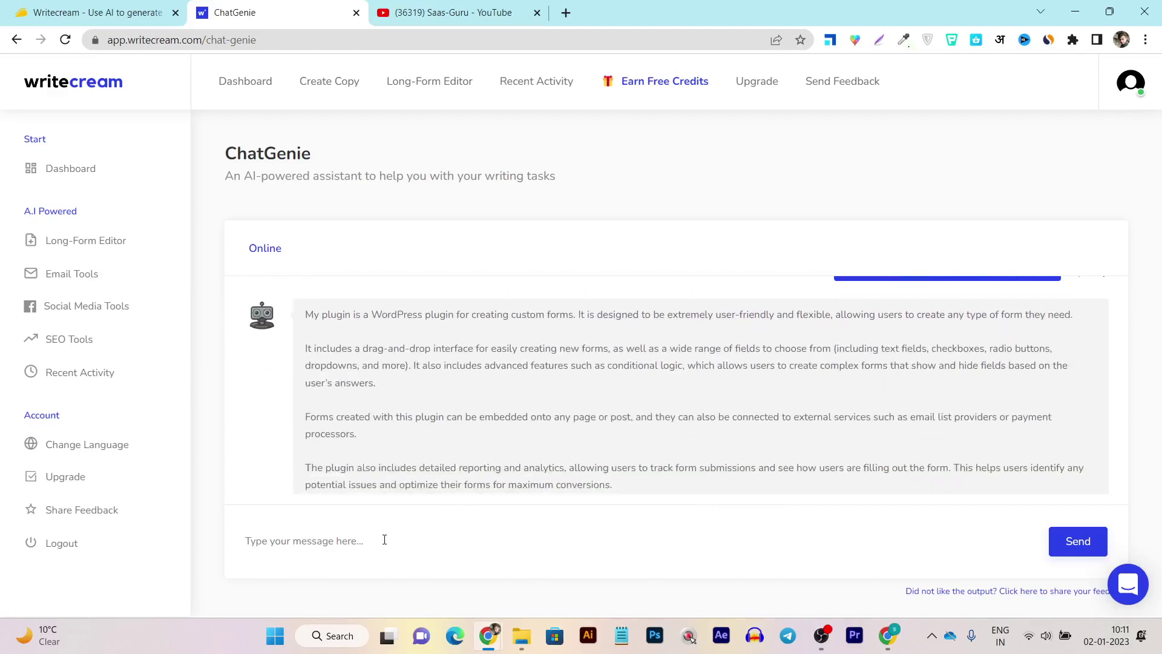
click(353, 532)
text(cre)
key(BackSpace)
text(write code for a wordpress form plugiunn)
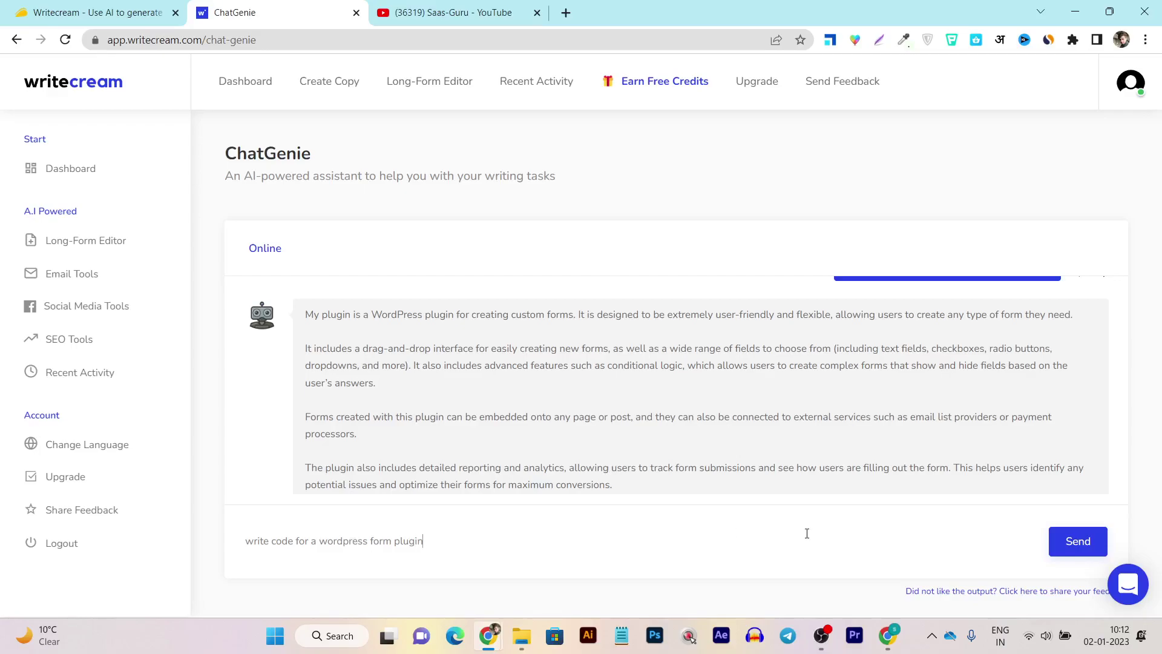
click(1084, 550)
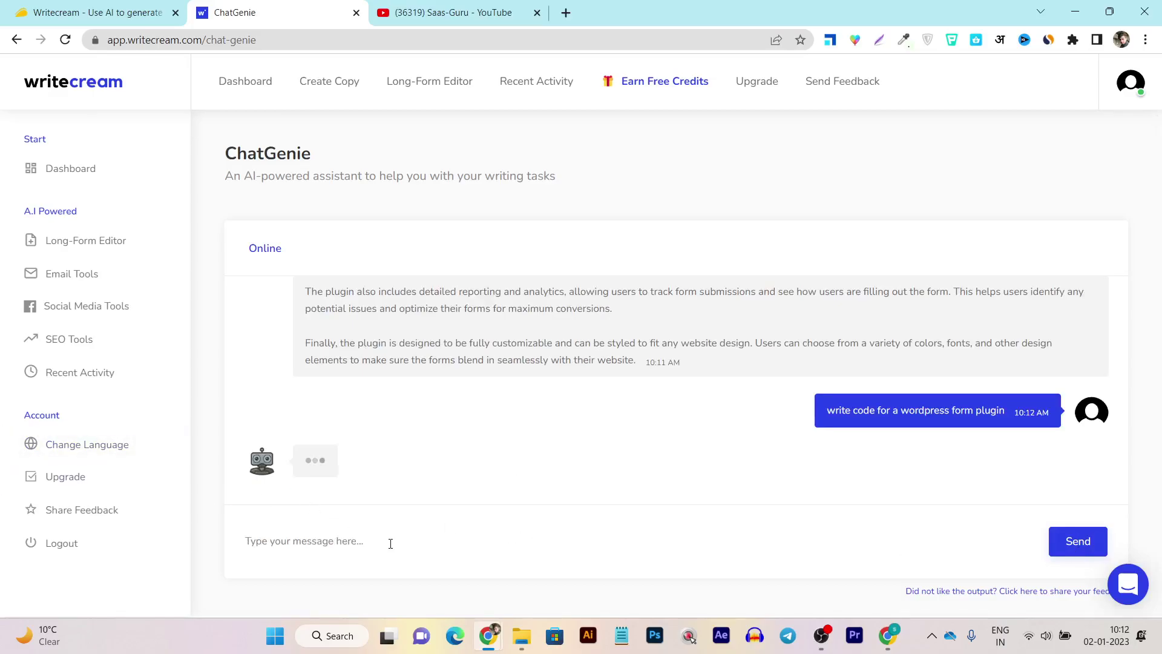
- Examine the generated WordPress form plugin code, from its header comment and shortcode function to the submitted data page
scroll(483, 397, up, 3)
scroll(483, 397, up, 8)
scroll(482, 396, up, 10)
scroll(487, 406, down, 6)
scroll(460, 405, up, 4)
scroll(411, 390, up, 3)
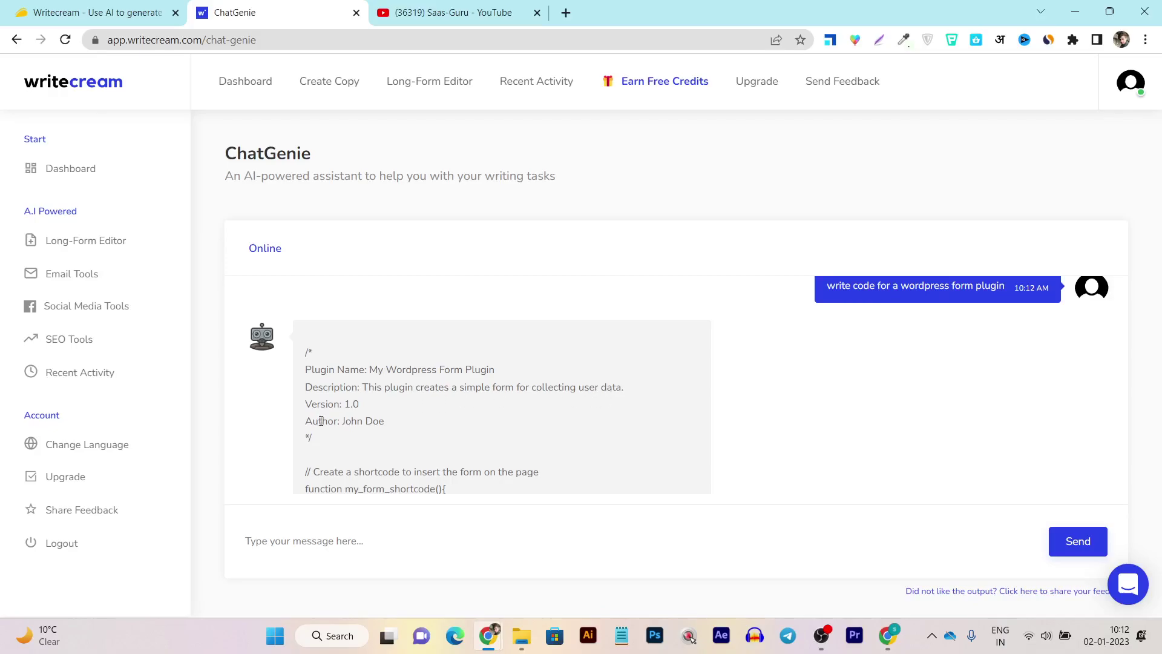
scroll(443, 405, down, 10)
scroll(436, 394, down, 10)
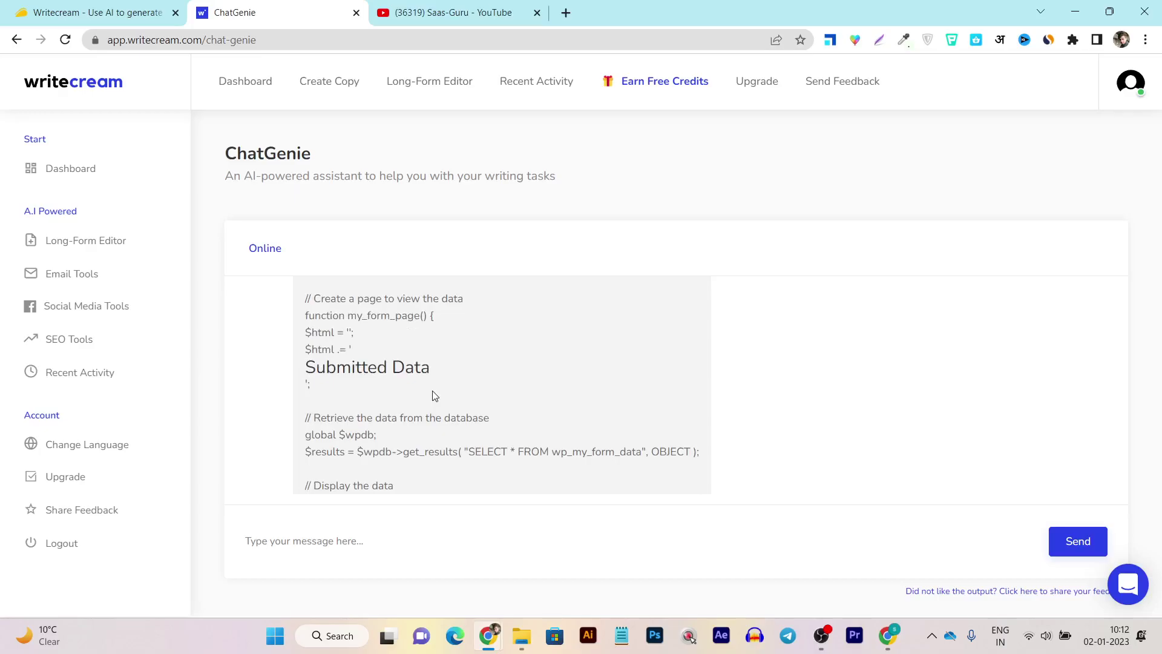
scroll(478, 400, up, 10)
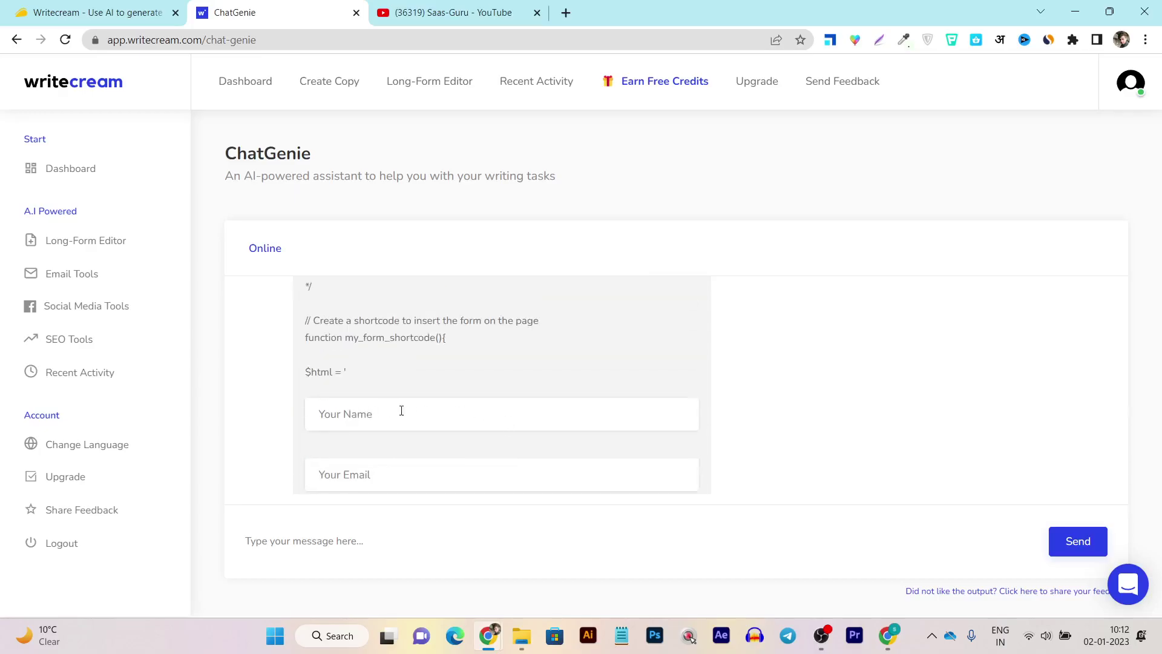
scroll(491, 409, up, 1)
scroll(533, 409, up, 2)
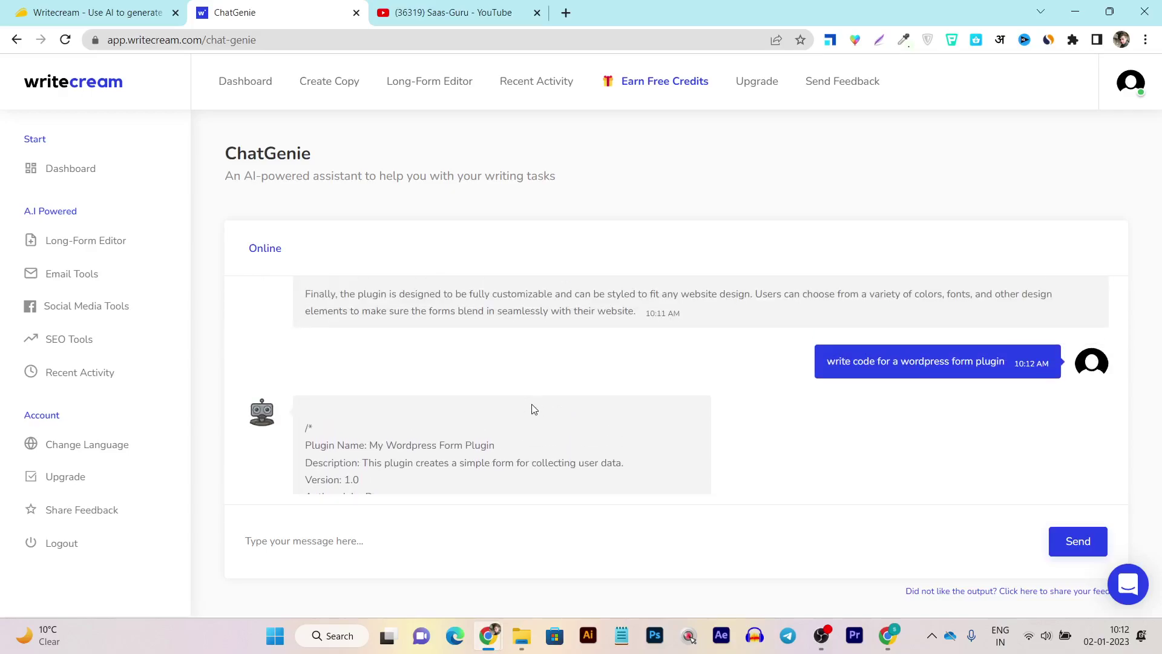
scroll(533, 409, down, 3)
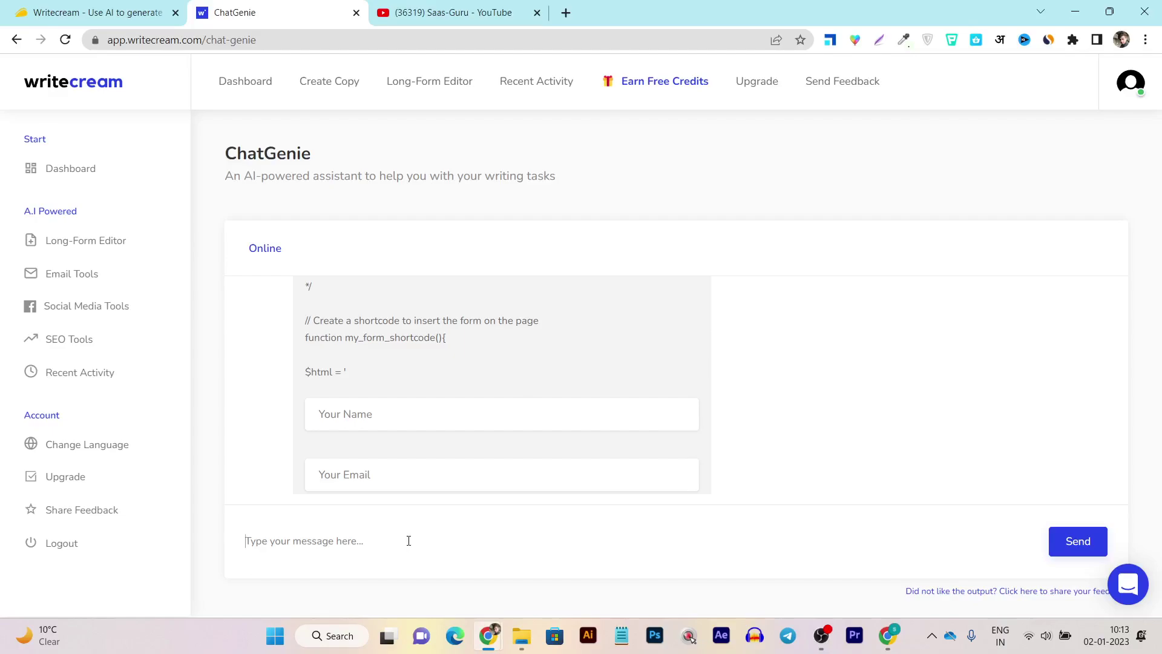
- Send ChatGenie the request "plan a trip for 7 days in goa"
text(plan a trip for 7 days oin)
key(BackSpace)
text(goa)
click(1075, 549)
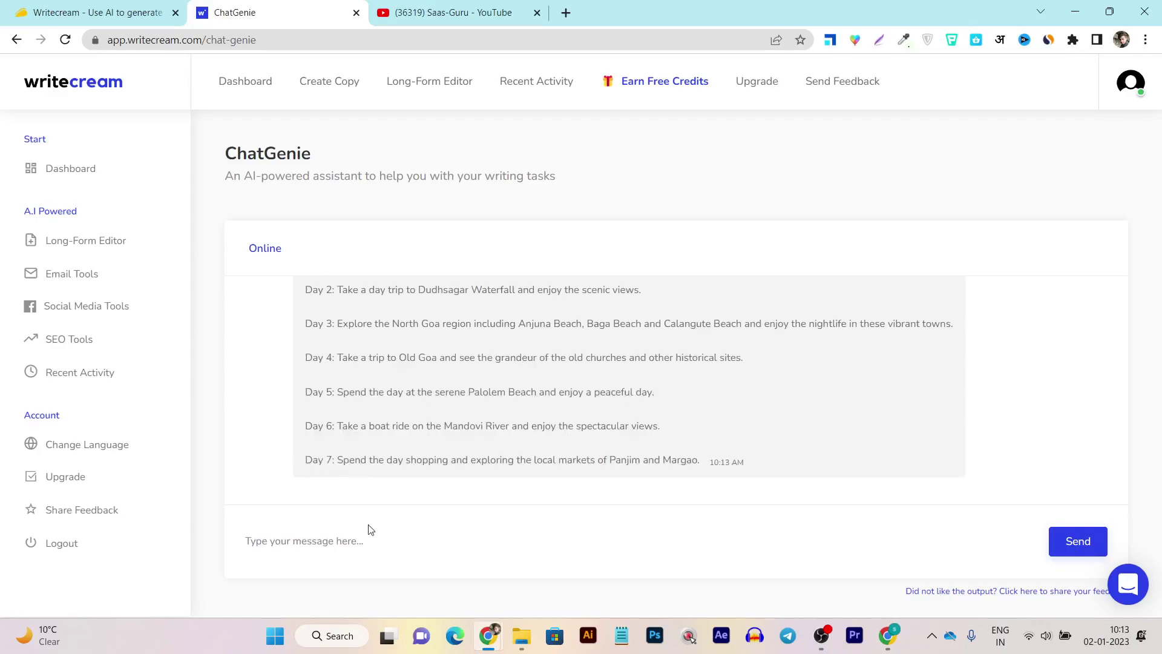
- Review ChatGenie's seven-day Goa itinerary from Day 1 to Day 7 and glance back at the earlier plugin code
scroll(569, 448, up, 1)
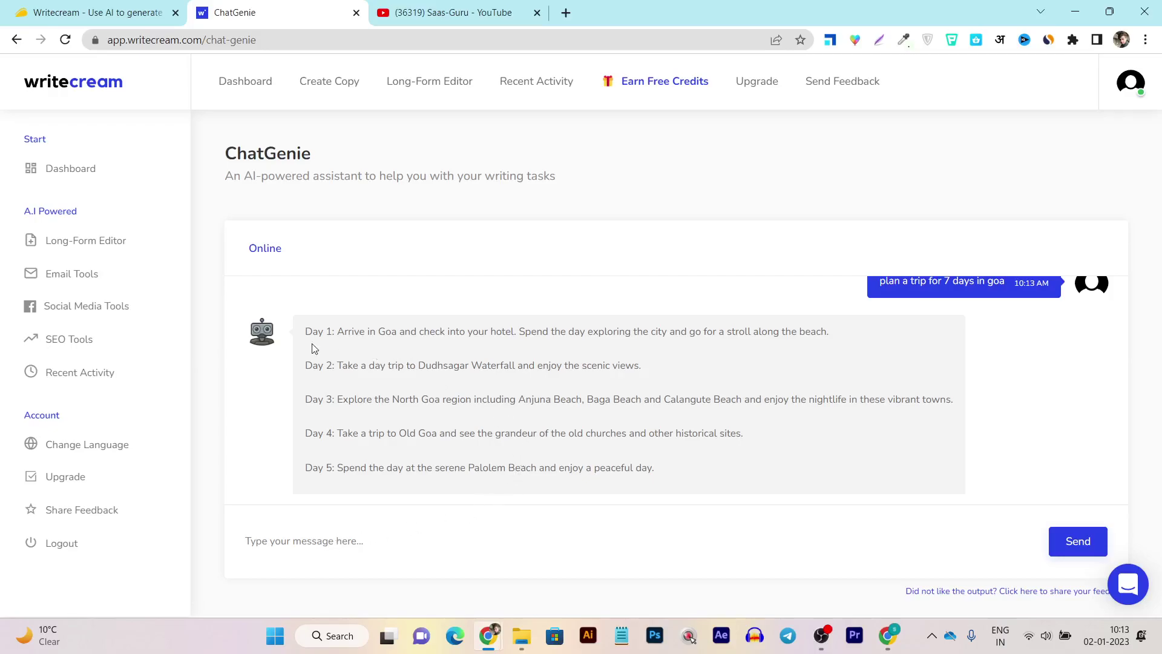
scroll(428, 357, down, 1)
scroll(404, 423, up, 2)
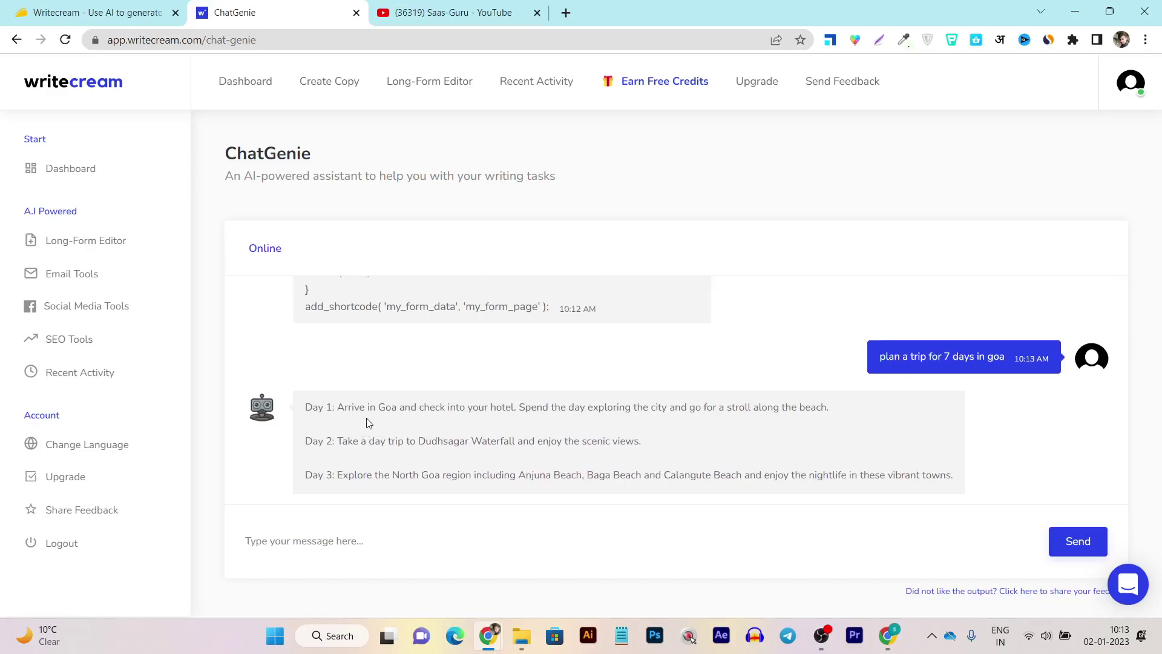
scroll(558, 423, down, 1)
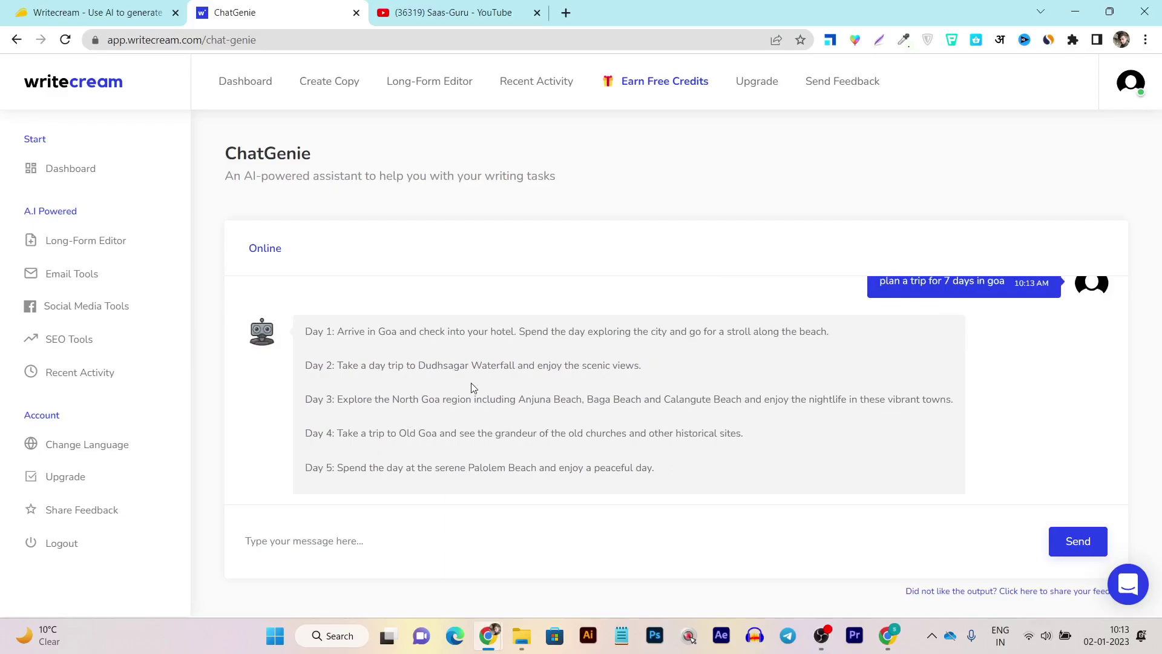
scroll(471, 414, down, 1)
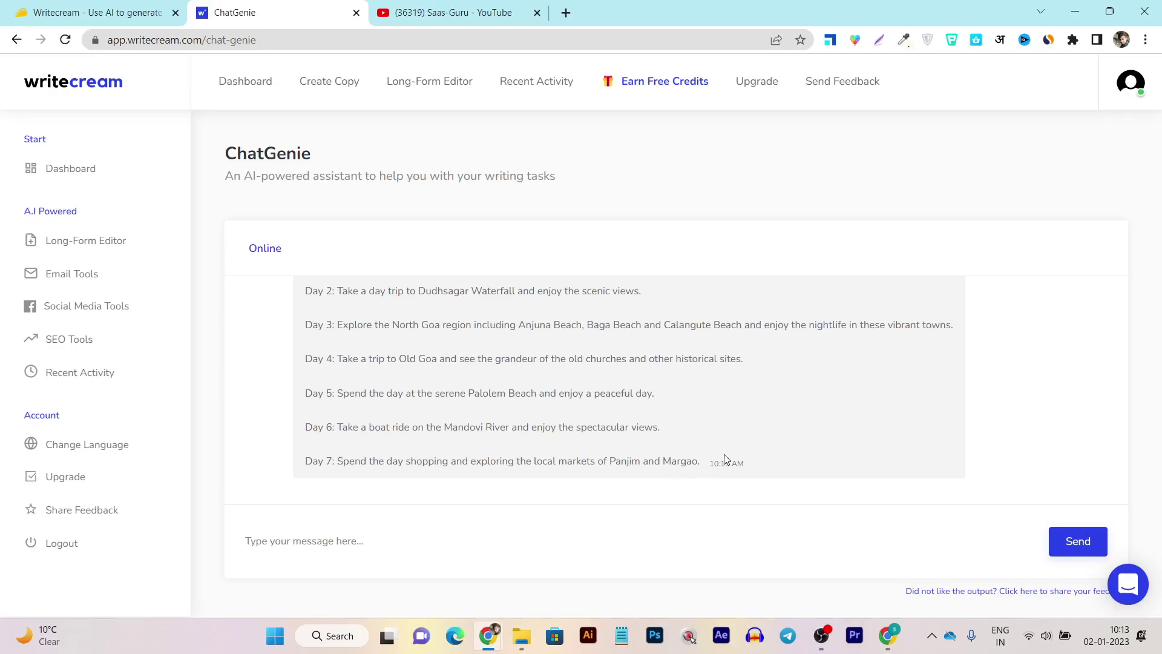
scroll(682, 449, up, 5)
scroll(521, 436, up, 4)
scroll(523, 436, up, 1)
scroll(523, 436, up, 3)
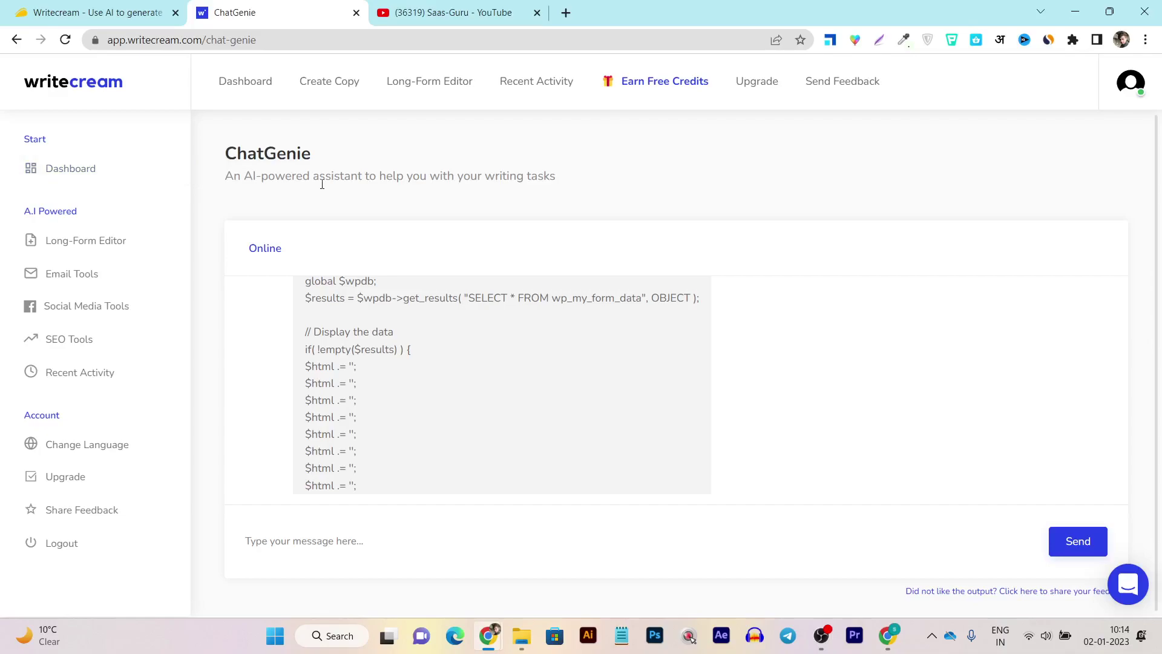
- Return to the dashboard and open the Image Generation tool
click(76, 176)
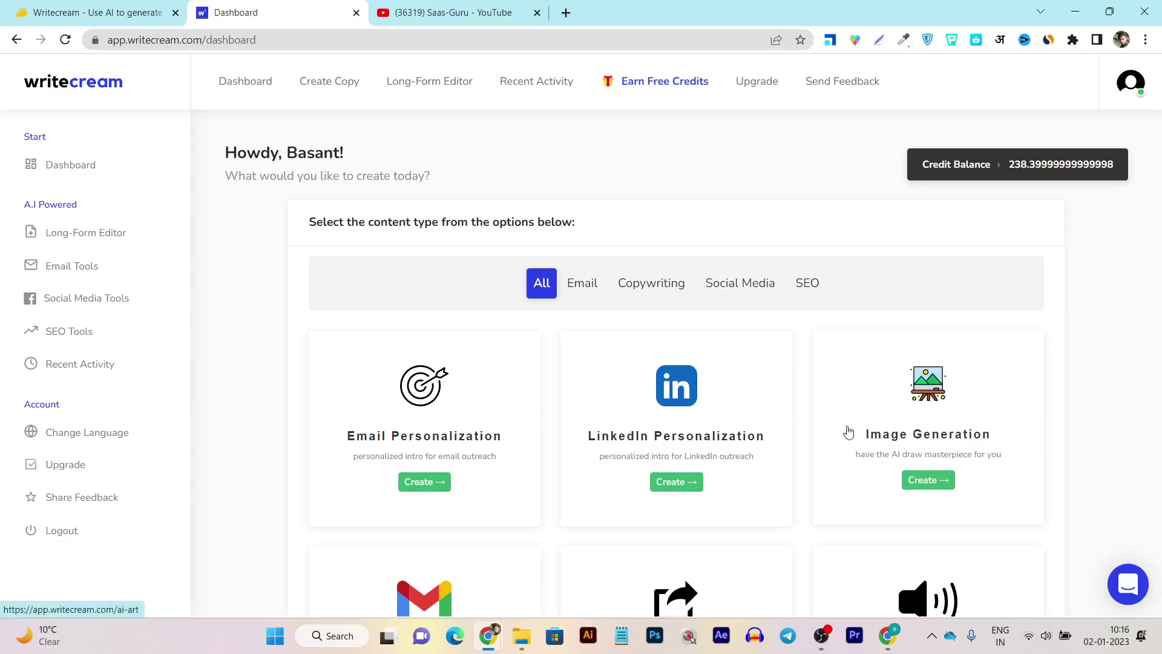
scroll(847, 431, down, 2)
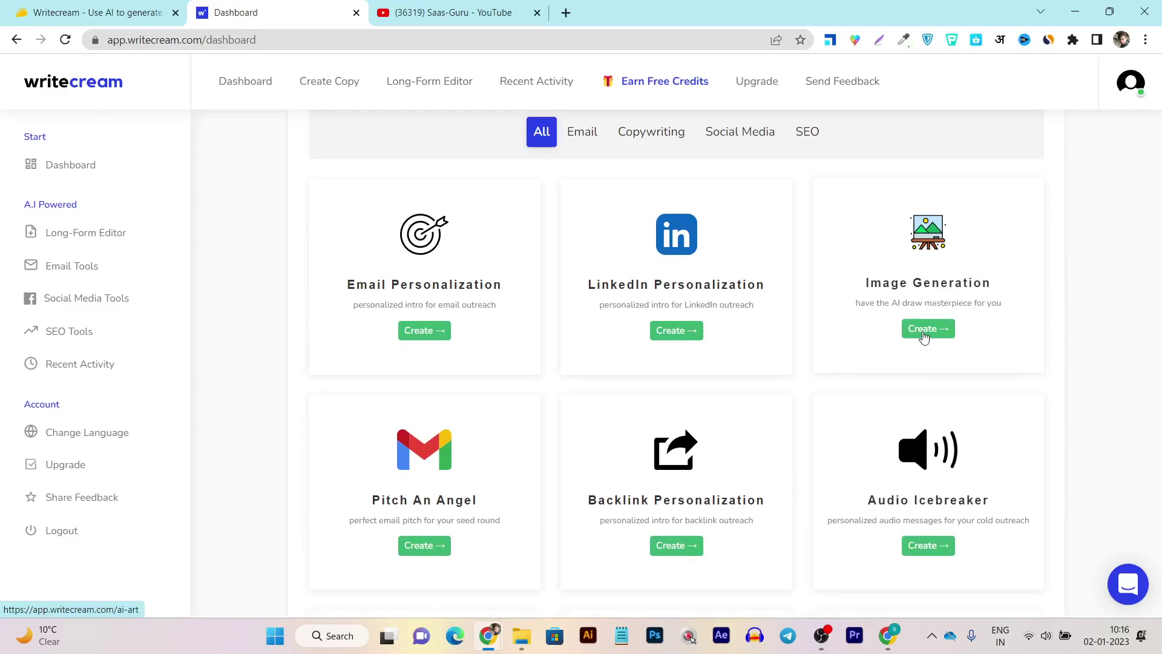
click(923, 332)
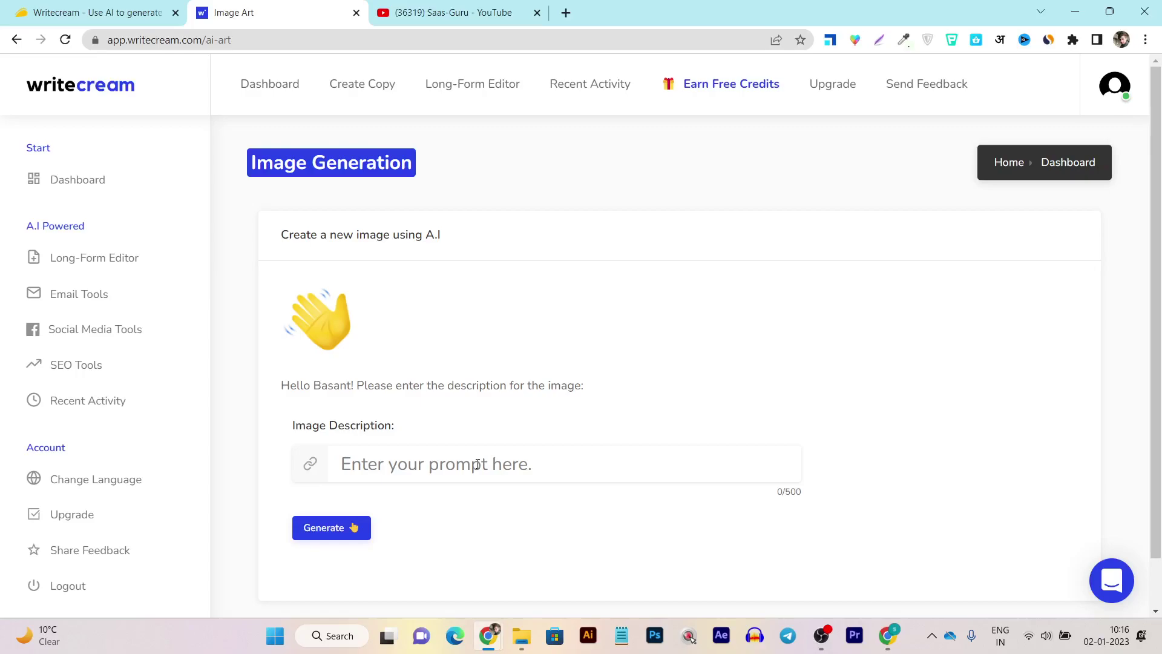
- Generate an AI image from the description "horse riding under the moon"
scroll(478, 466, down, 1)
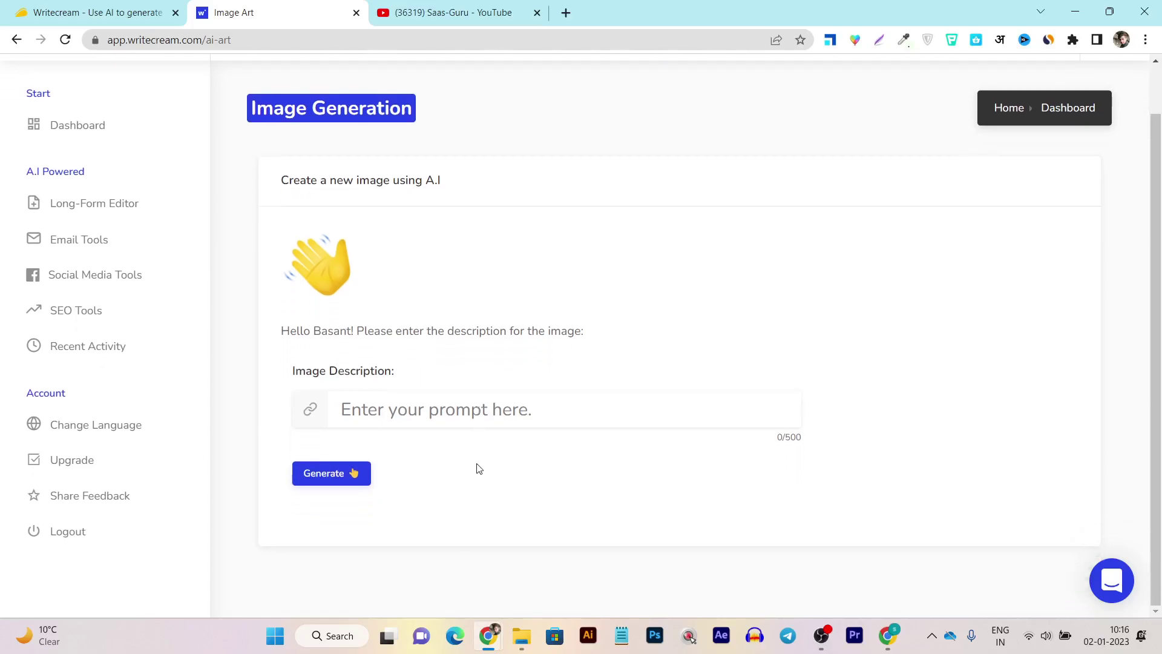
click(496, 412)
text(horse )
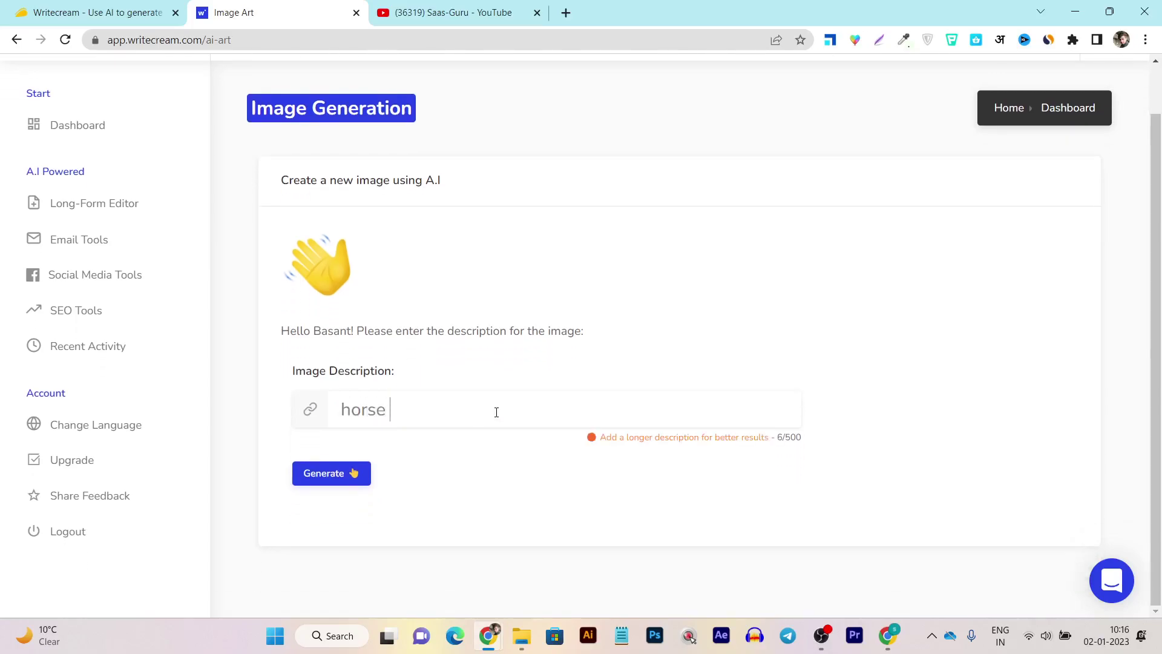
text(riod)
key(BackSpace)
key(BackSpace)
text(dimn)
key(BackSpace)
key(BackSpace)
text(ng under )
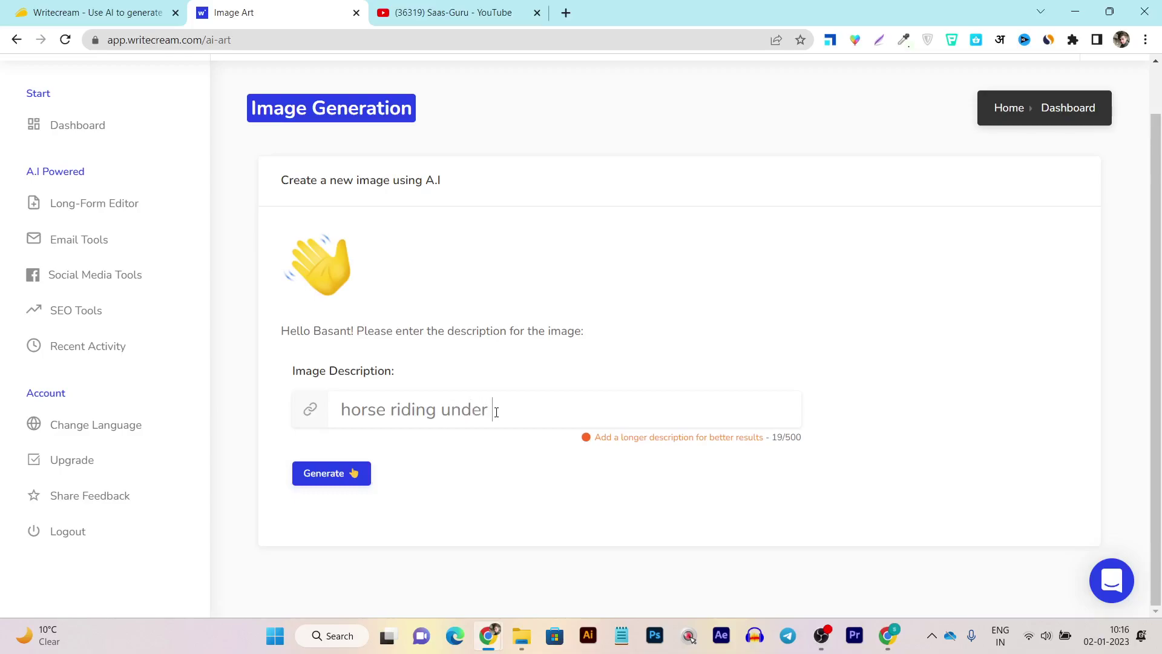
text(the monn)
key(BackSpace)
key(BackSpace)
text(mn)
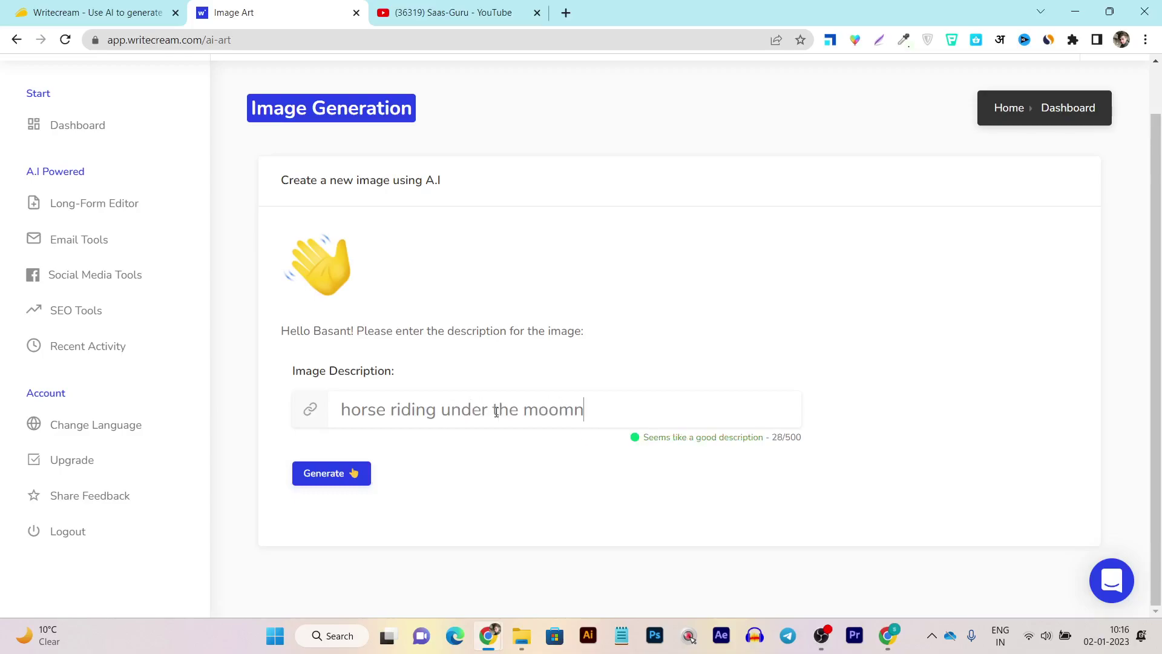
key(BackSpace)
key(BackSpace)
text(n)
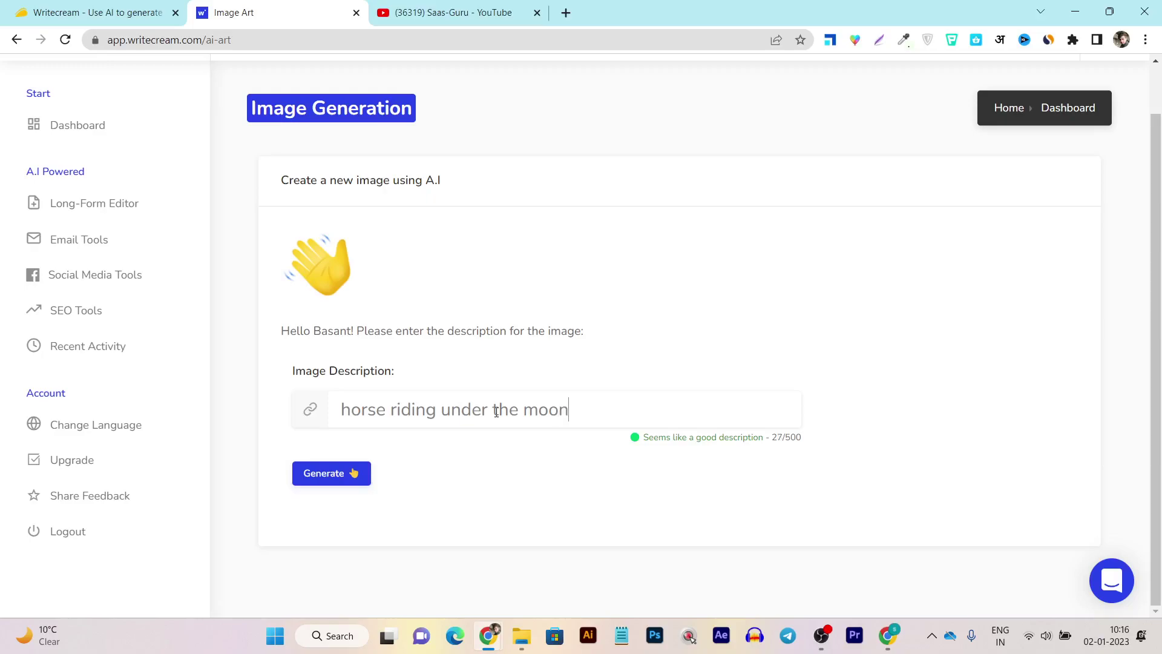
click(337, 475)
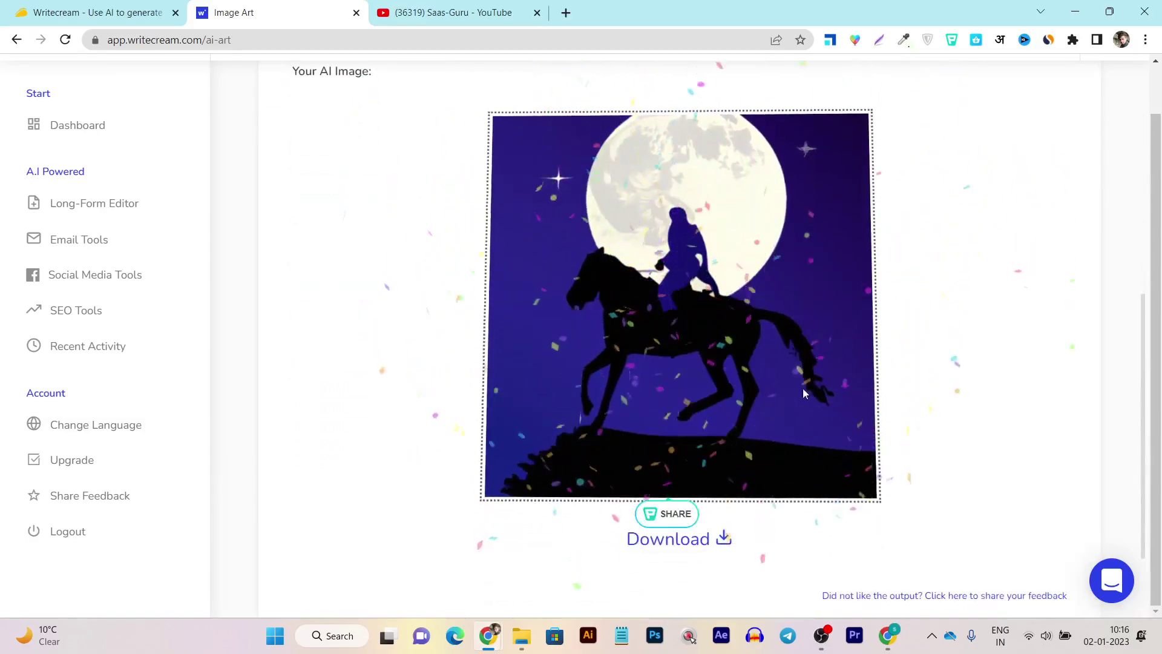
- Compare the generated AI image with its text description and check the download option beneath it
scroll(884, 452, up, 4)
scroll(644, 435, down, 4)
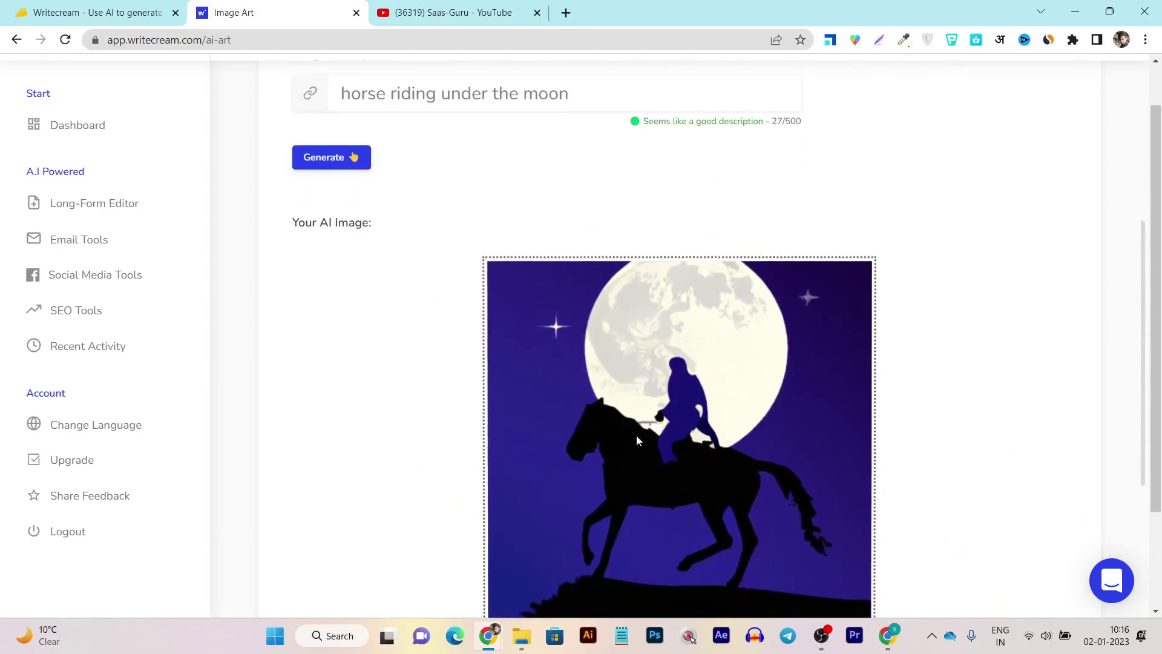
scroll(704, 436, up, 3)
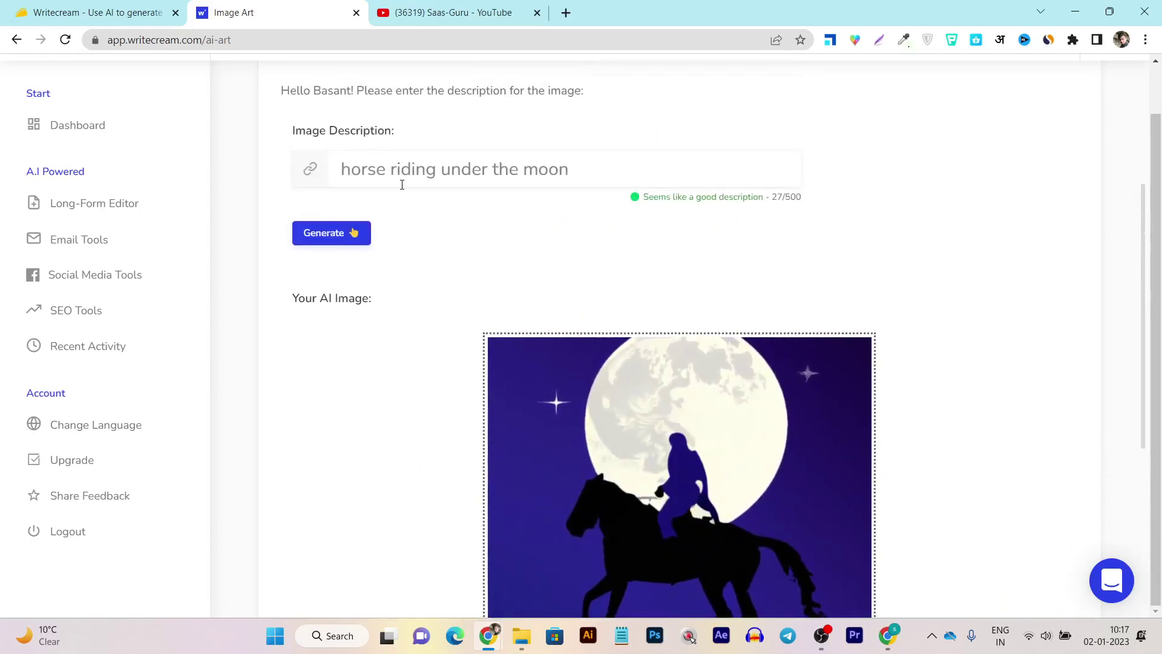
scroll(629, 275, down, 4)
mouse_move(876, 408)
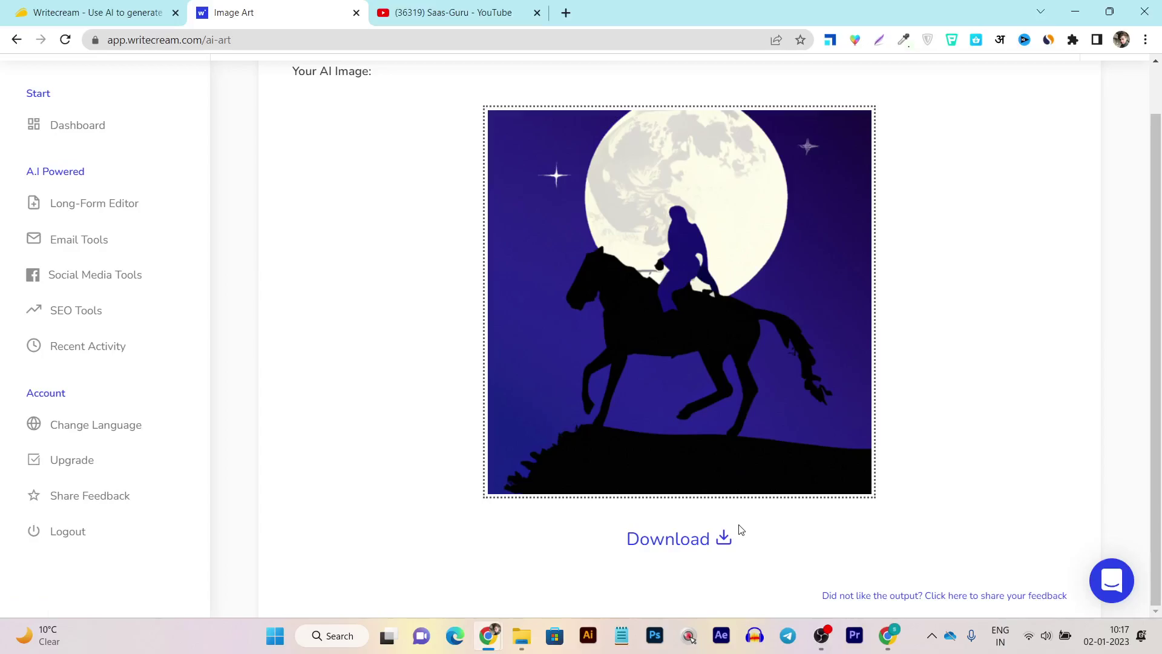
scroll(512, 383, up, 3)
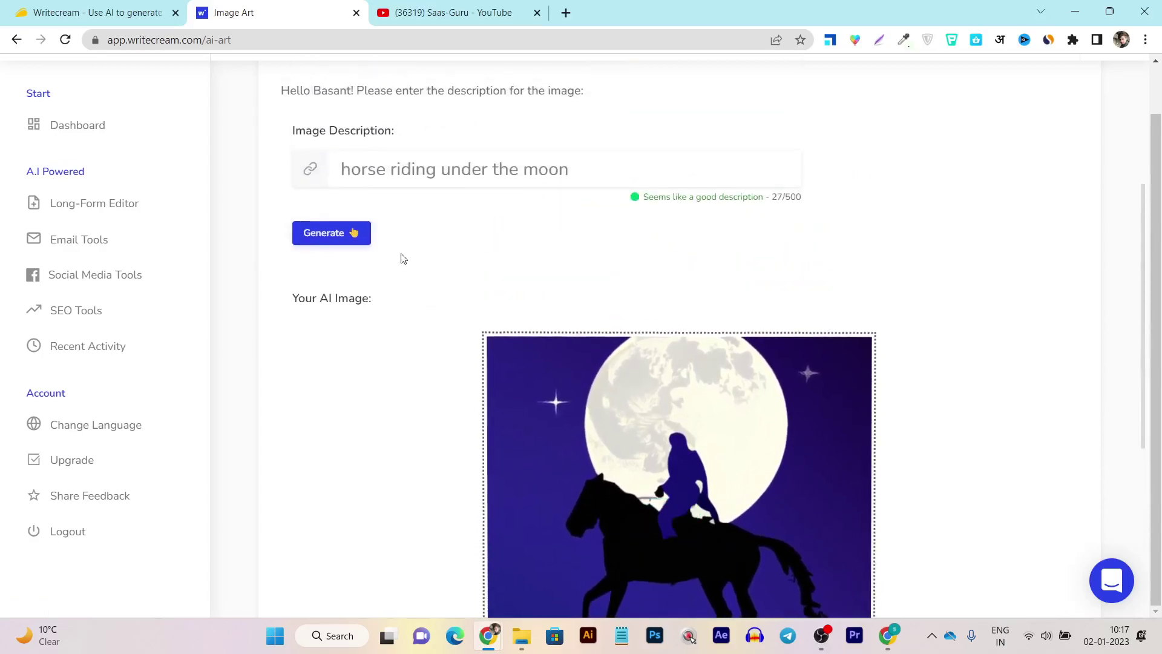
scroll(594, 311, down, 3)
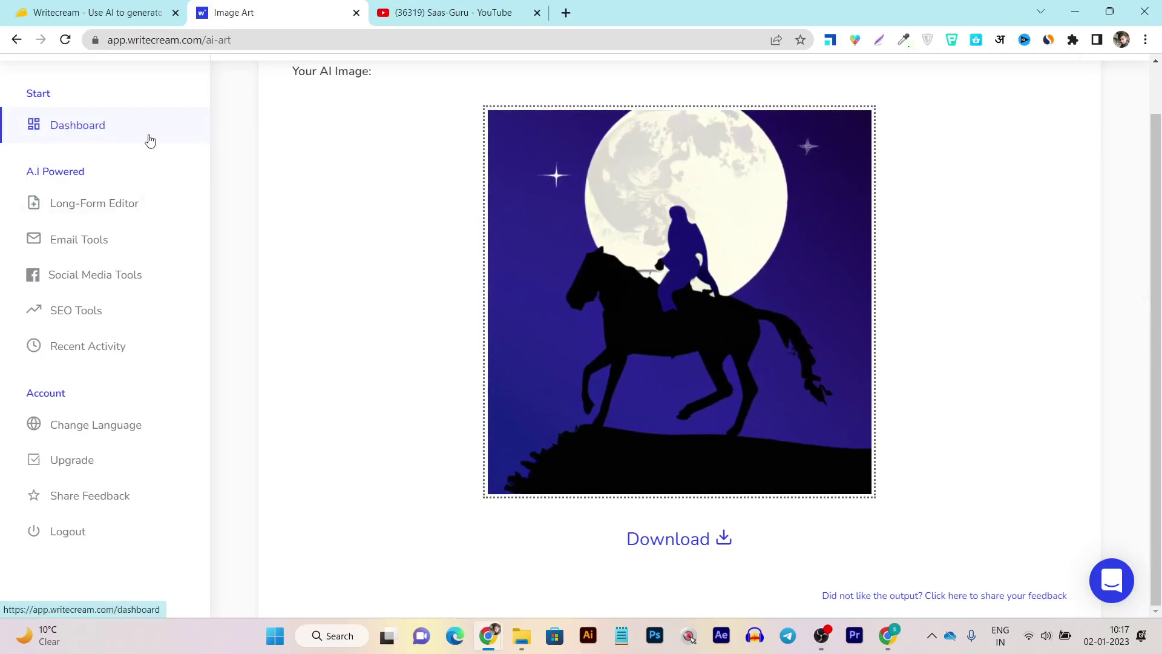
- Return to the dashboard, browse to the end of the tool catalogue and open Create Your Own Tool
click(107, 130)
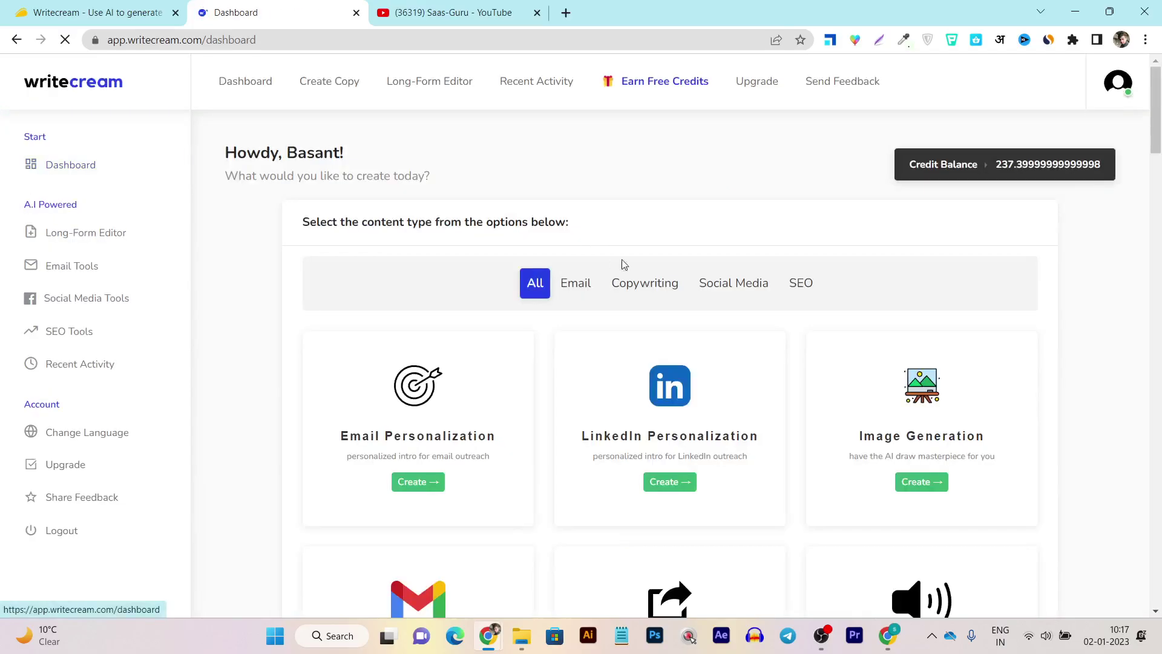
scroll(1160, 125, down, 10)
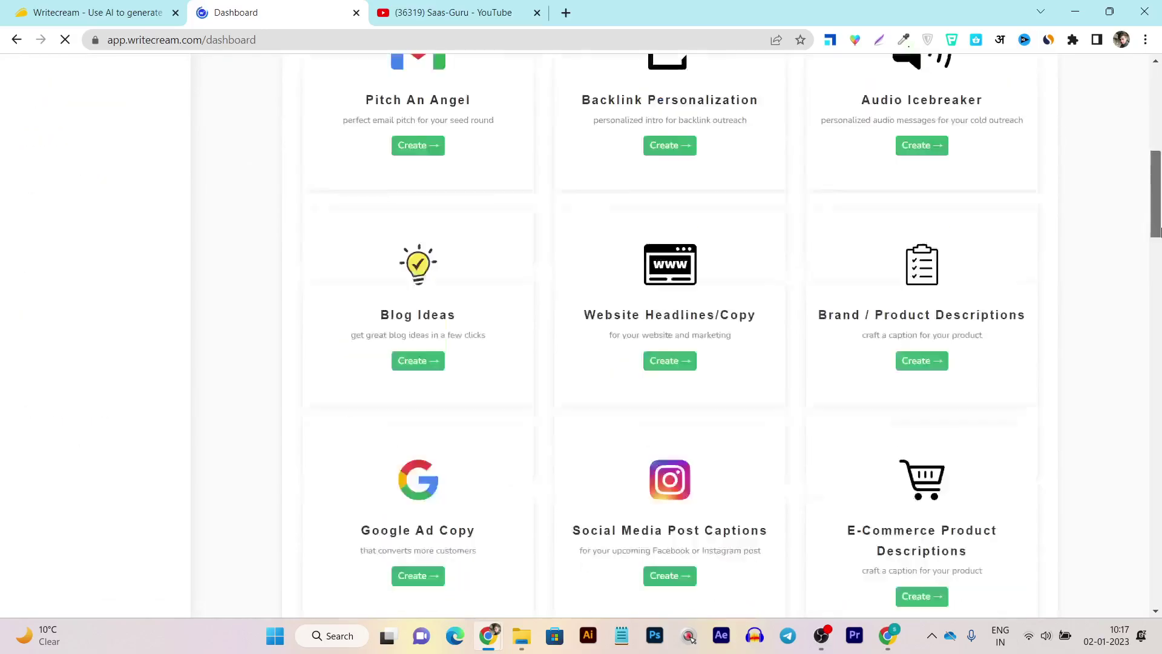
scroll(1102, 285, down, 15)
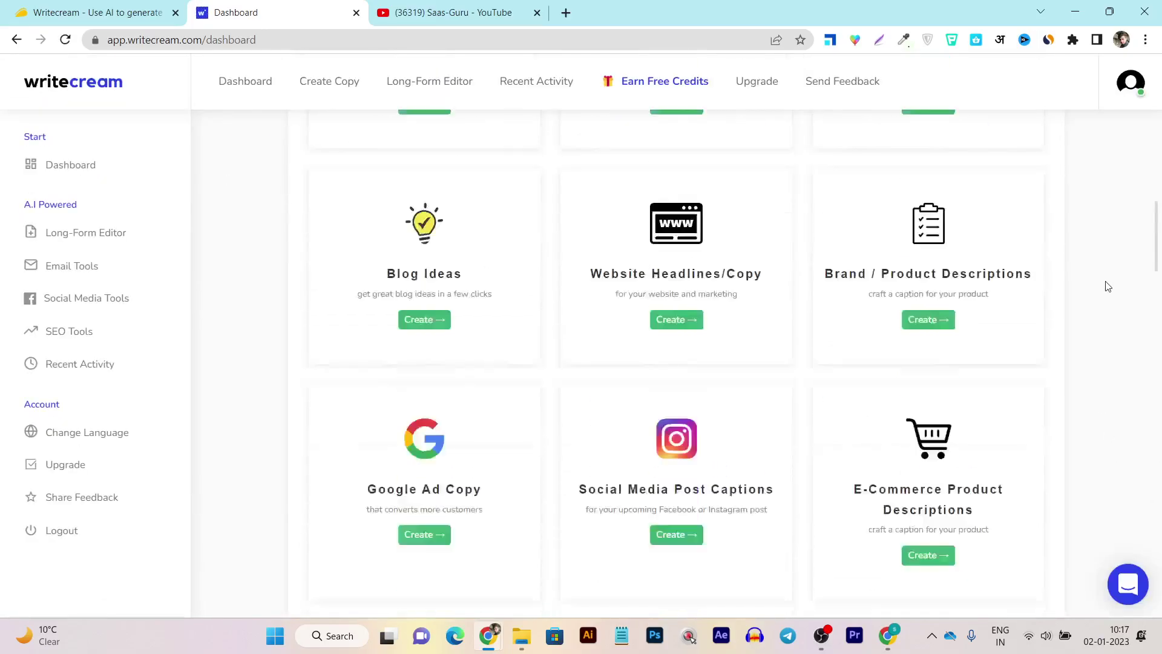
scroll(1156, 287, down, 20)
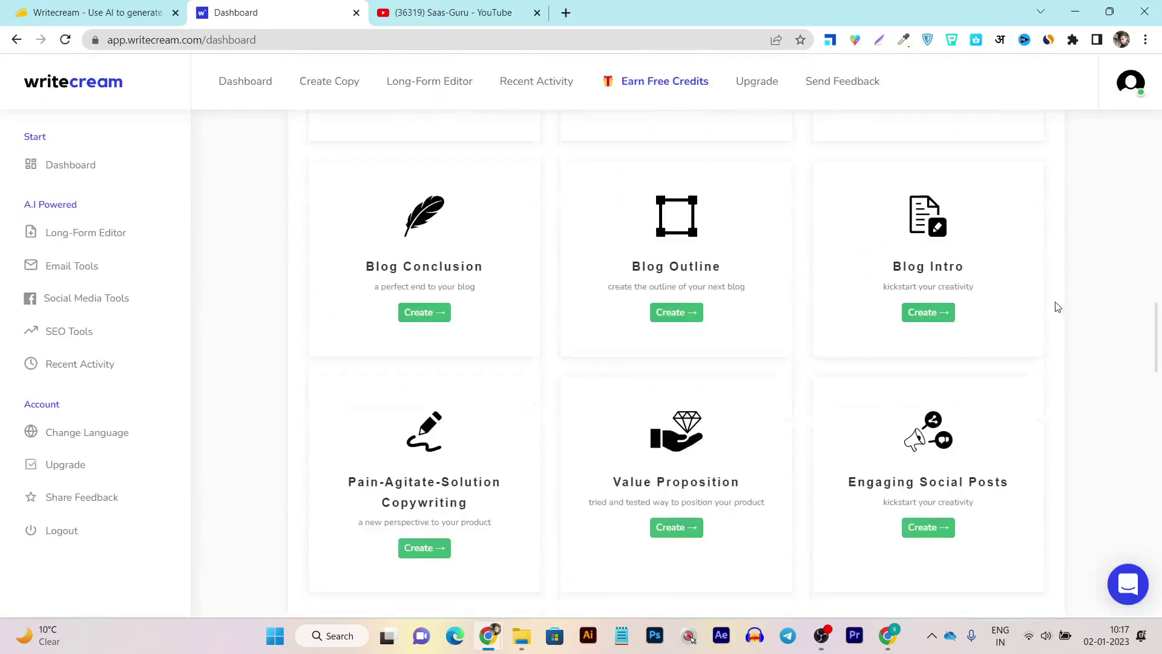
scroll(938, 436, down, 10)
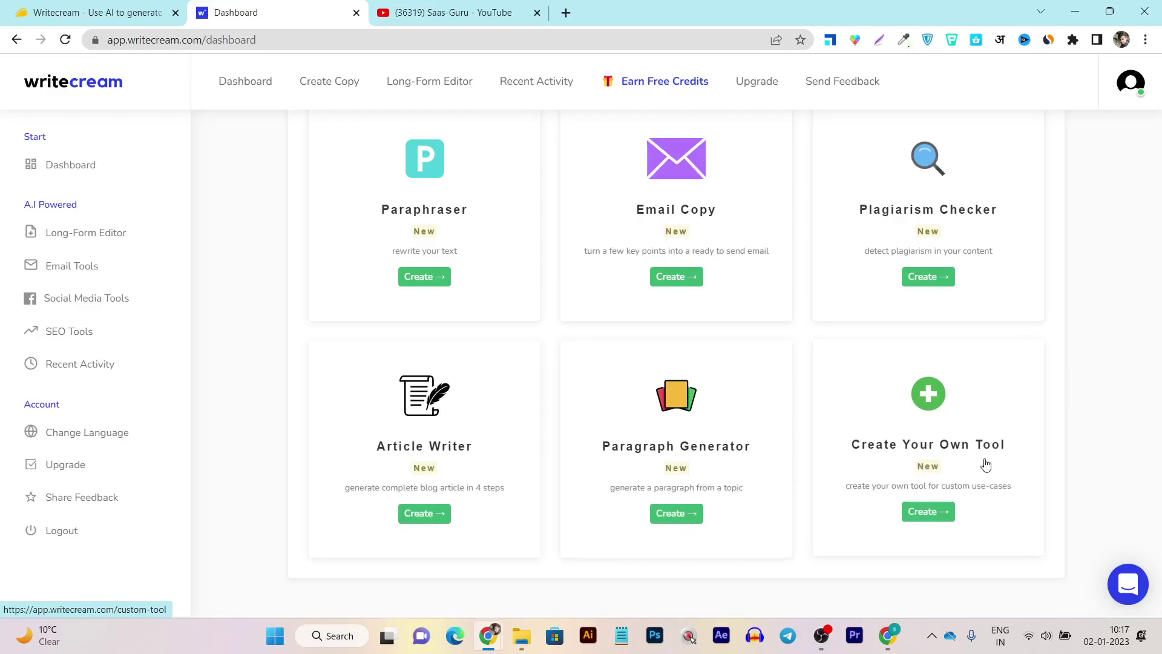
click(927, 511)
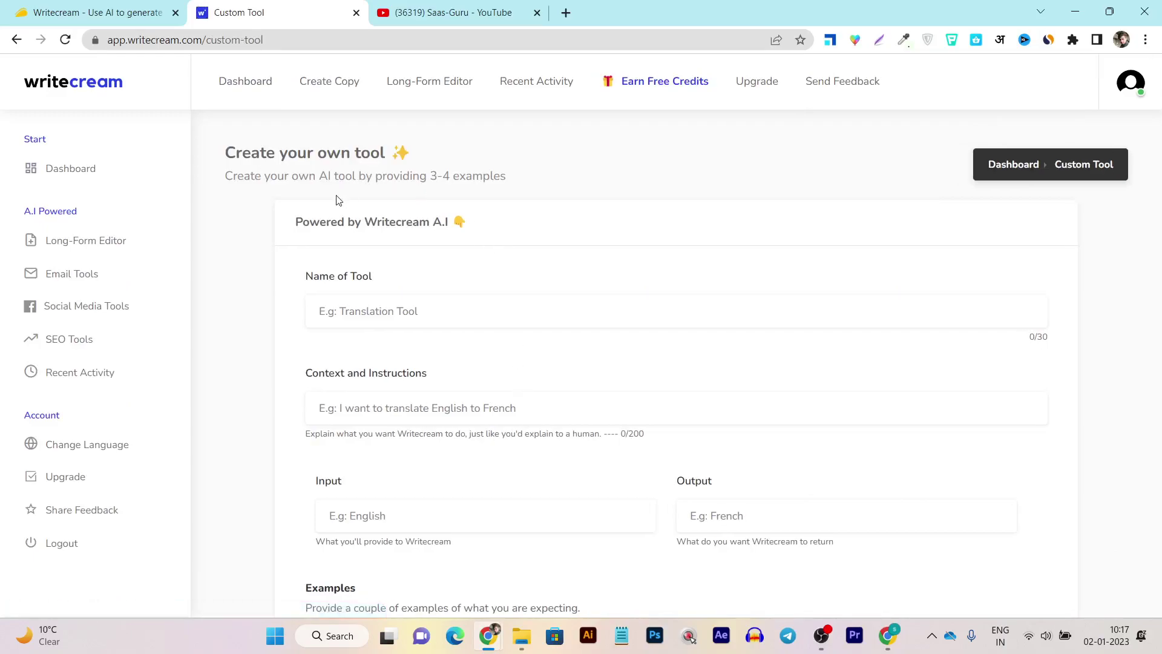
- Examine the custom tool form, from the name, instructions, input and output fields through its five example pairs
scroll(475, 209, down, 2)
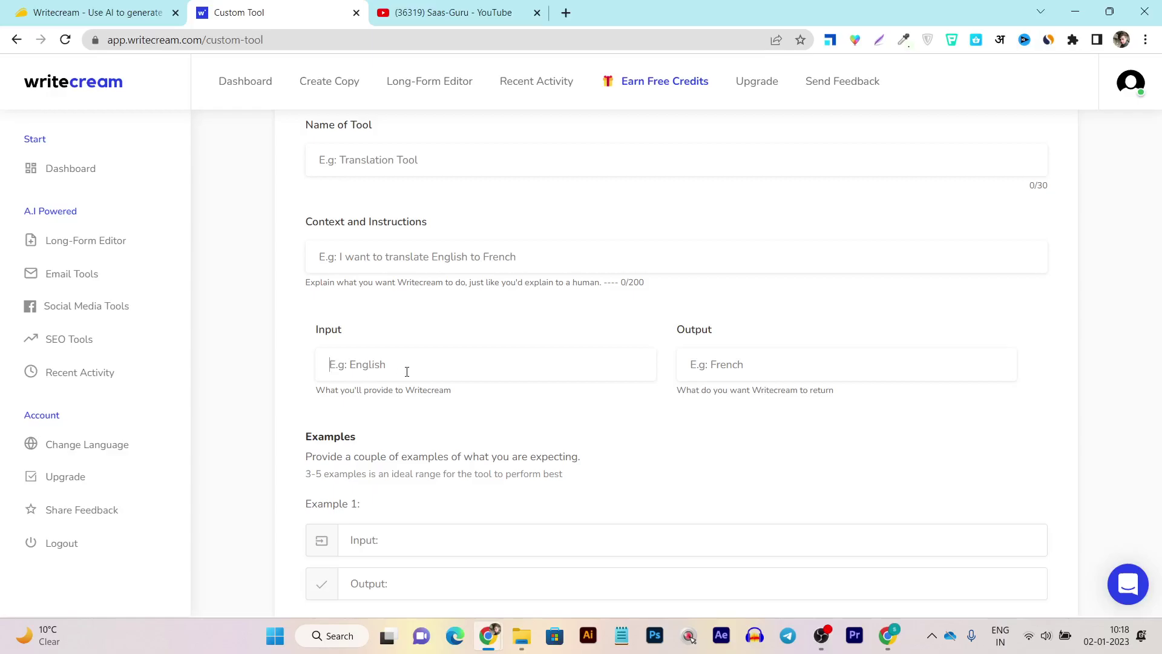
scroll(629, 378, down, 4)
scroll(399, 290, down, 2)
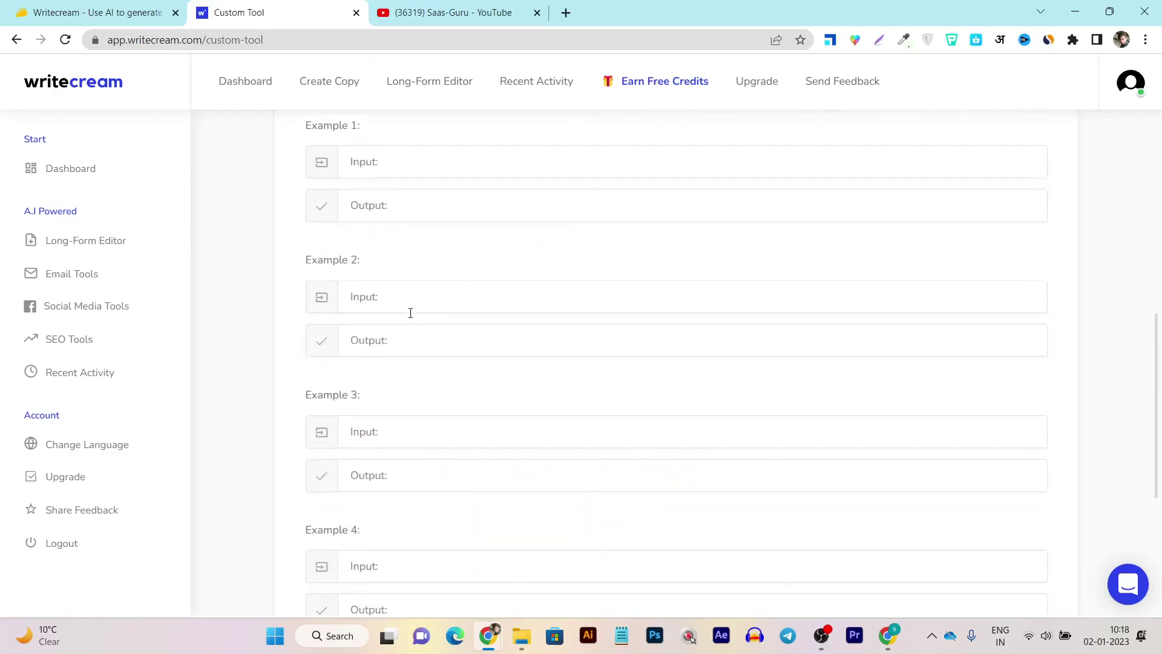
scroll(464, 302, down, 5)
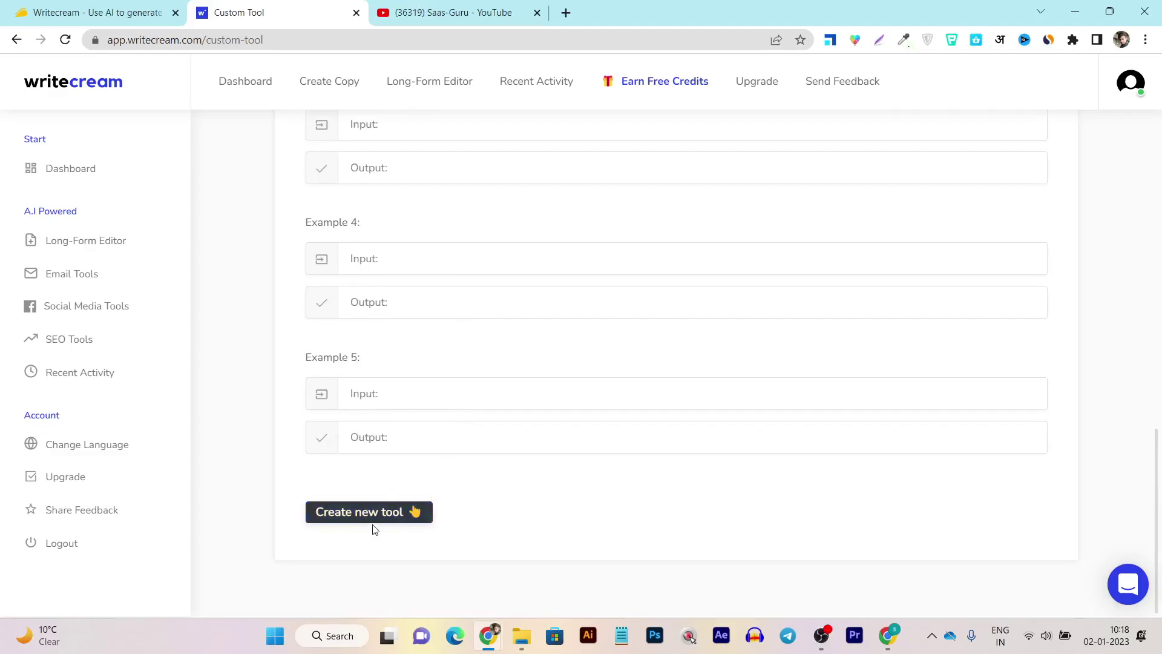
scroll(633, 493, up, 11)
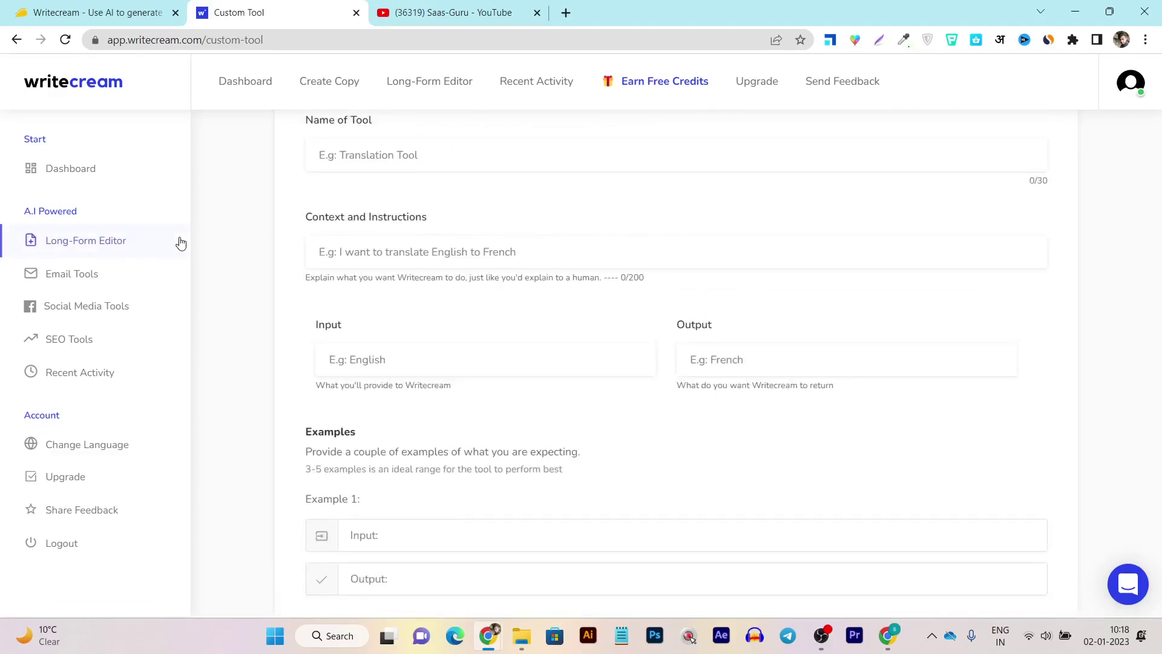
- Return to the dashboard and look through the full catalogue of content tools, down to Article Writer and Paragraph Generator
click(81, 179)
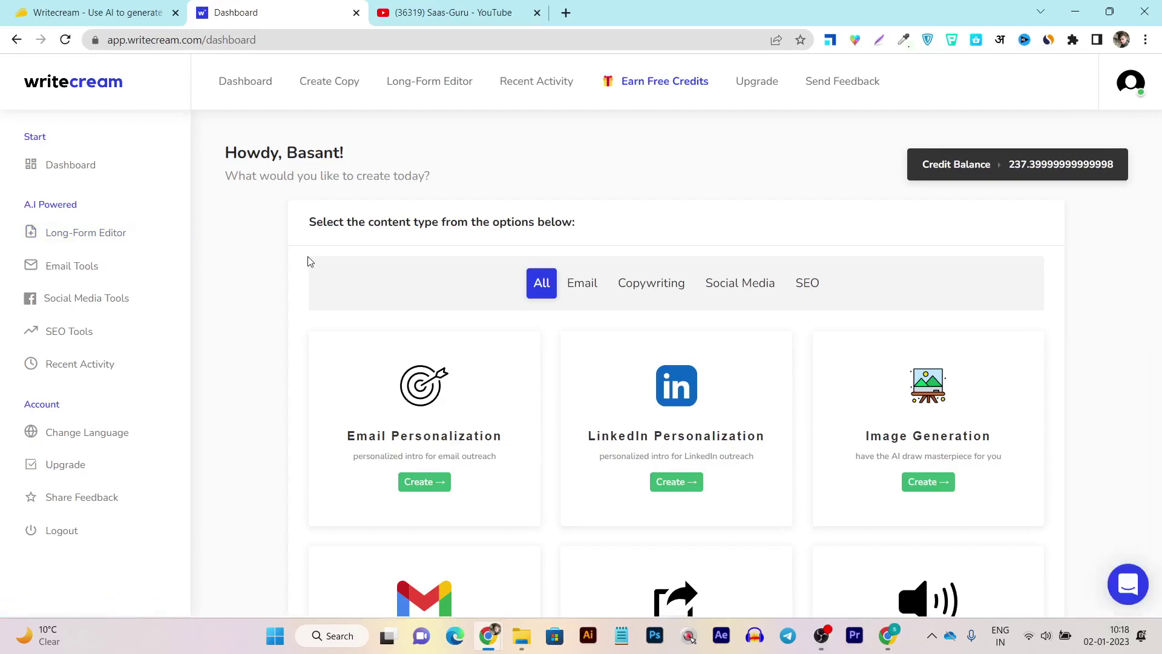
scroll(310, 262, down, 2)
scroll(418, 284, down, 7)
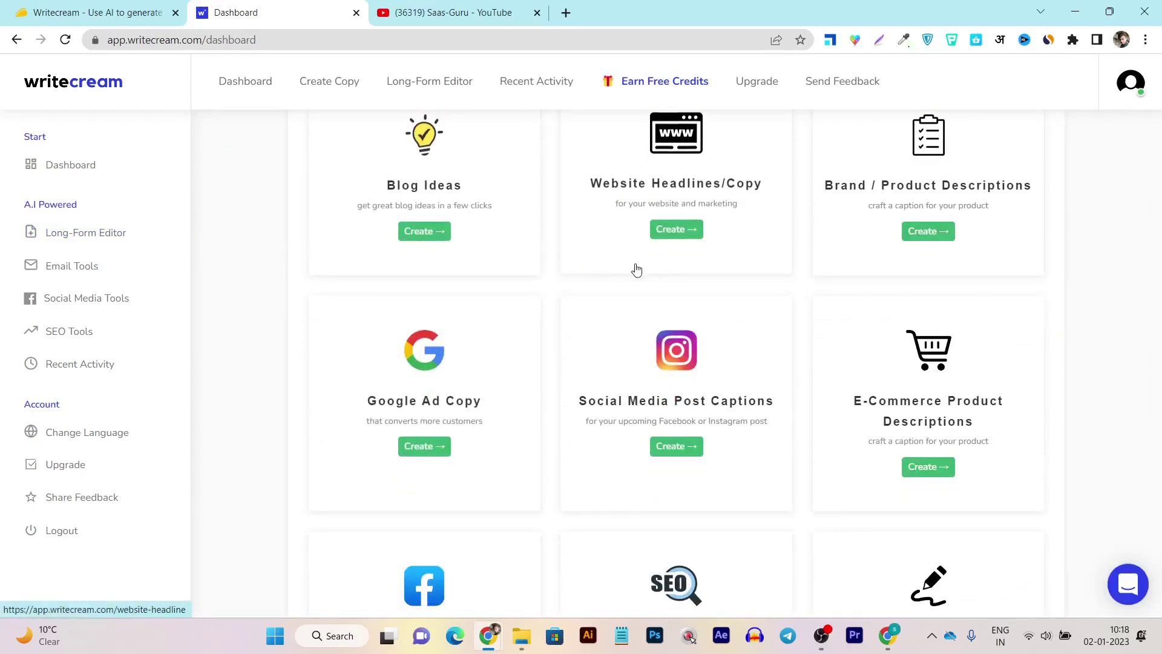
scroll(568, 291, up, 5)
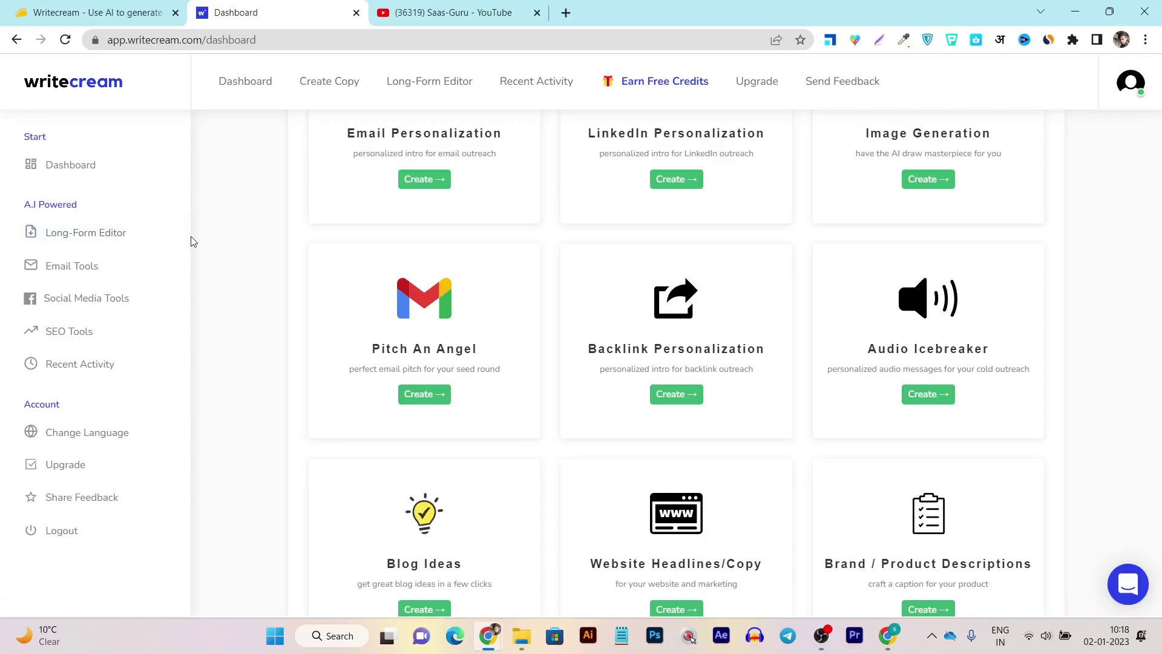
scroll(720, 339, down, 17)
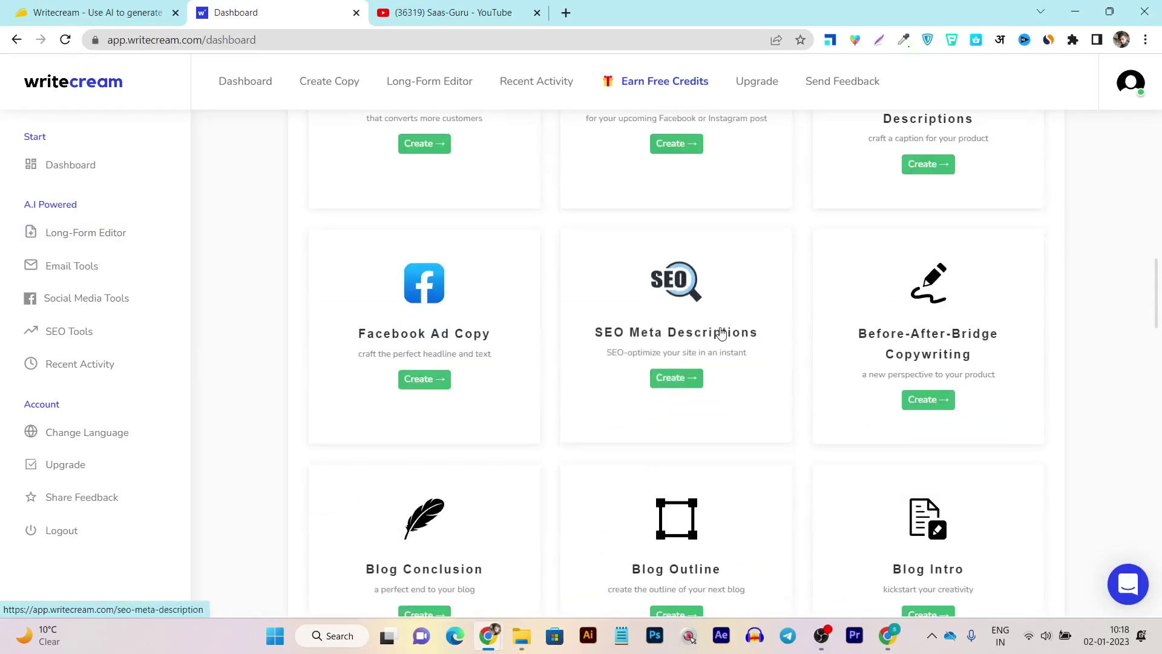
scroll(721, 330, down, 4)
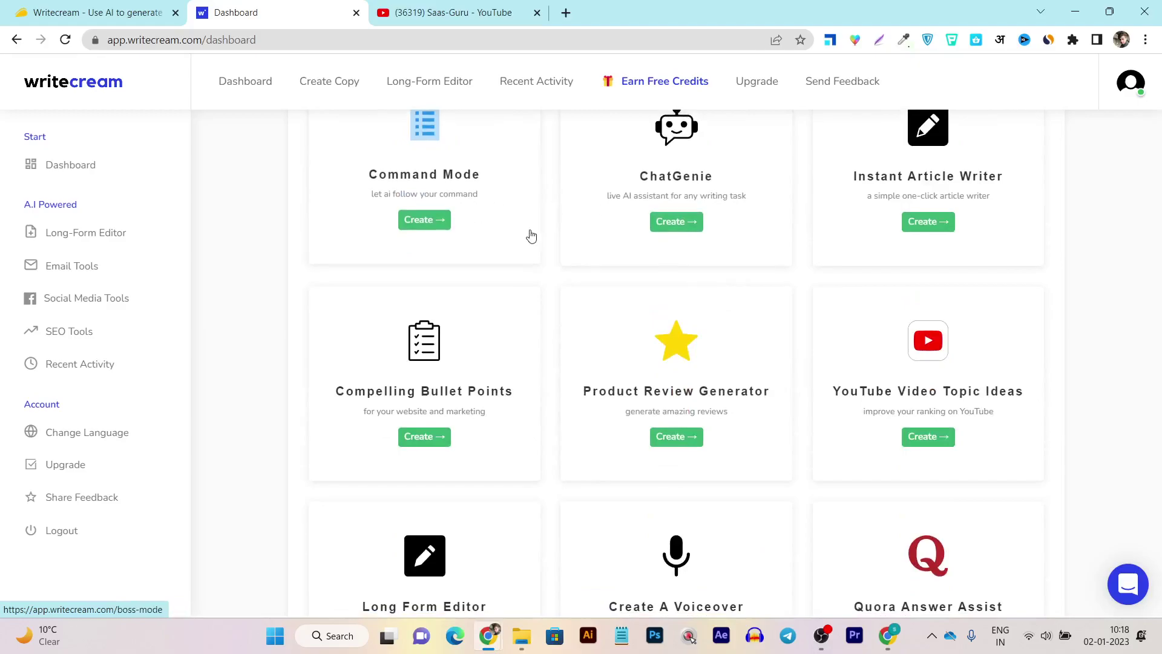
scroll(793, 376, down, 7)
scroll(798, 364, down, 7)
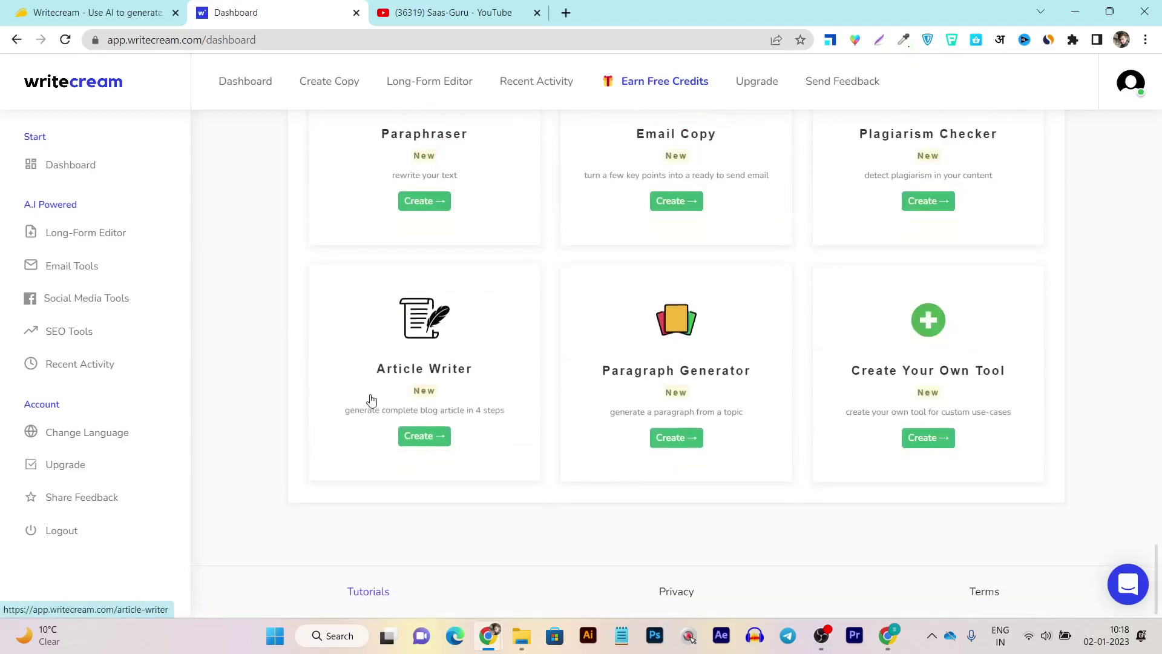
- Look back through the dashboard's tool catalogue and open the Command Mode tool to view its command form
scroll(957, 290, up, 6)
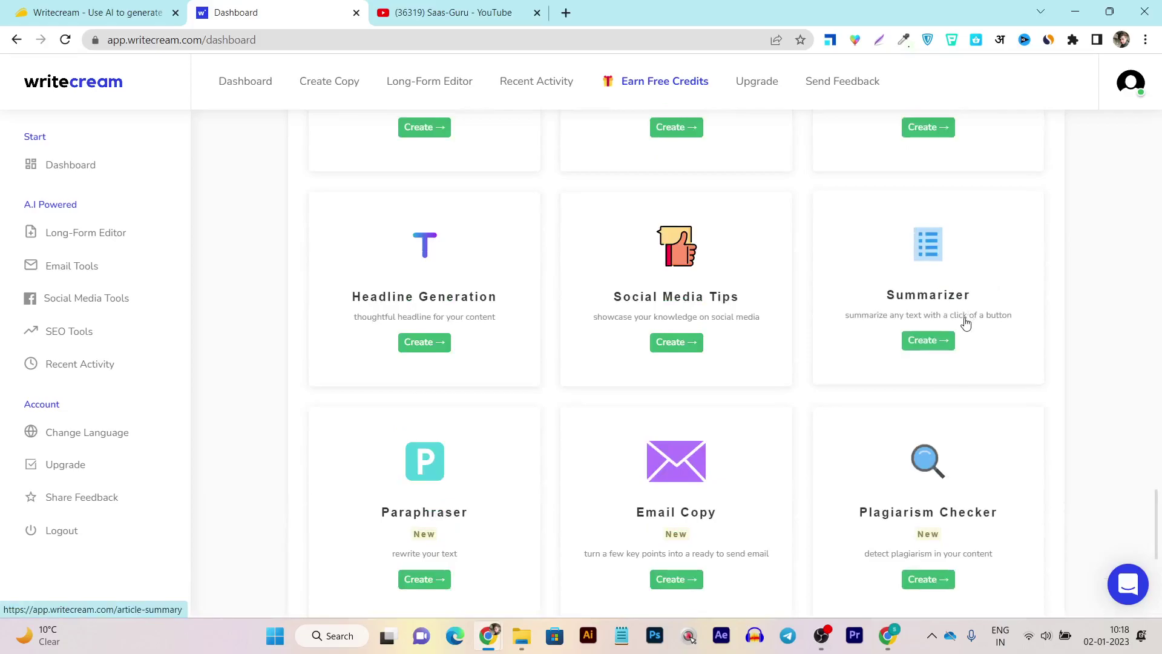
scroll(962, 325, up, 5)
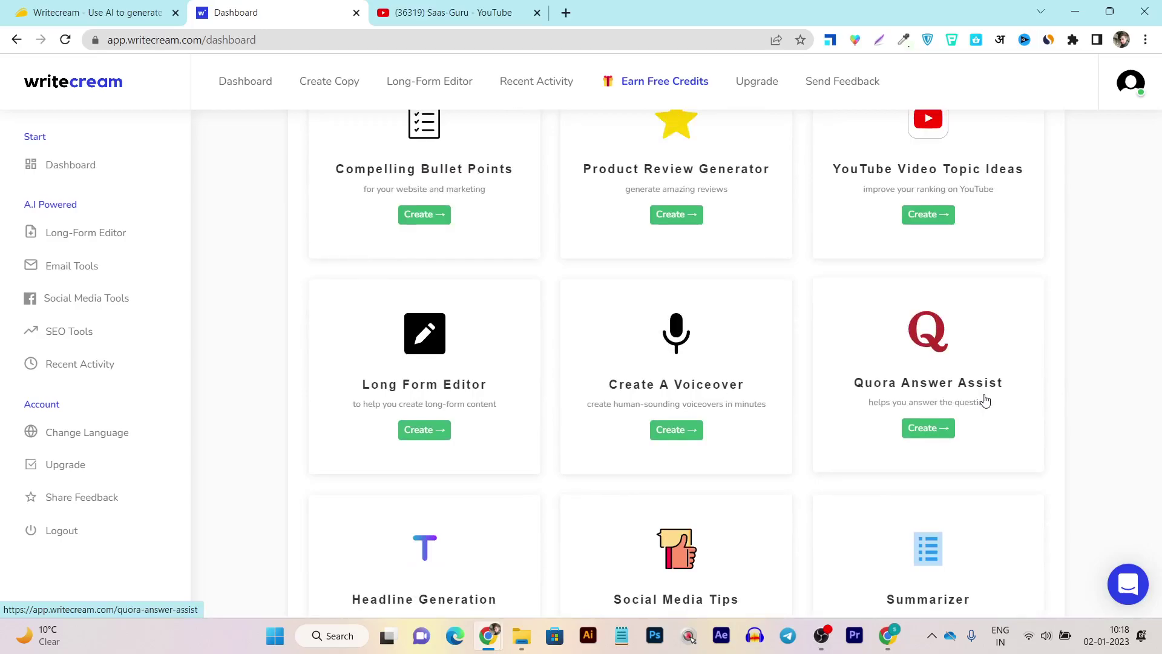
scroll(436, 303, up, 5)
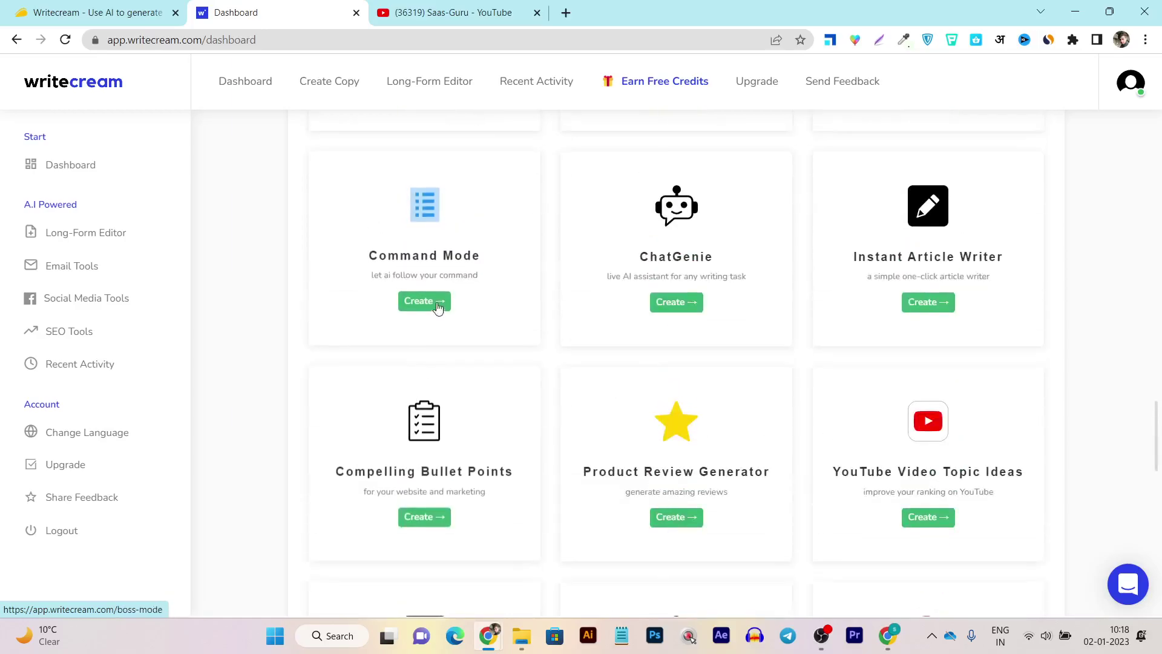
click(435, 260)
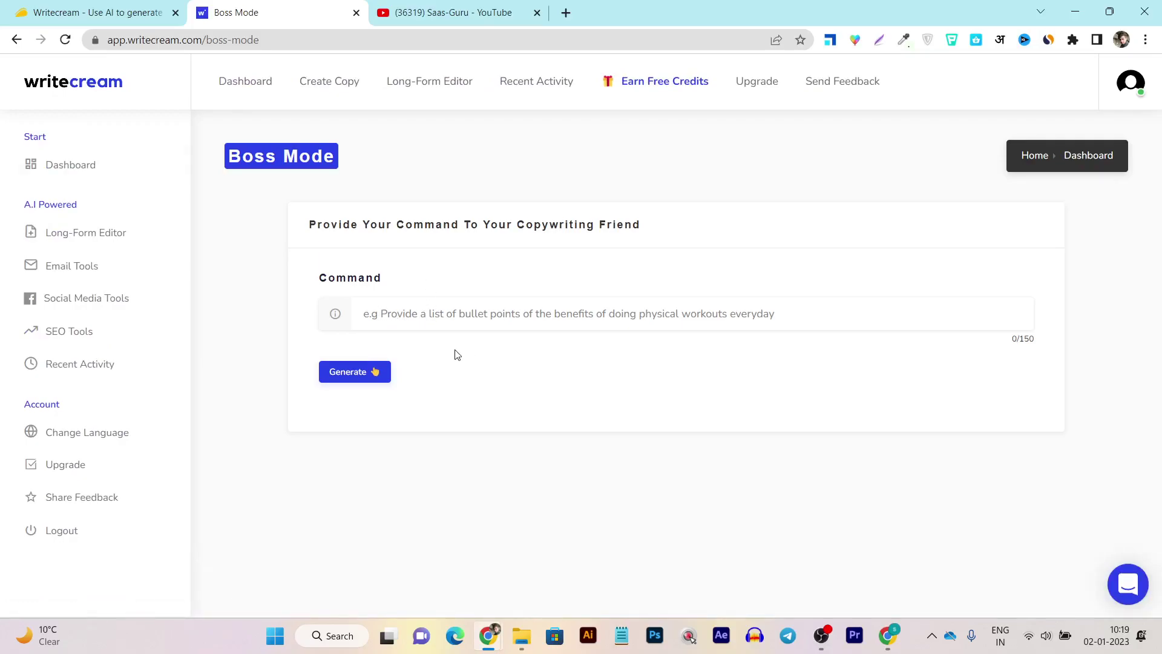
- Return to the dashboard, open a message conversation with the support team and close the chat again
key(alt+Left)
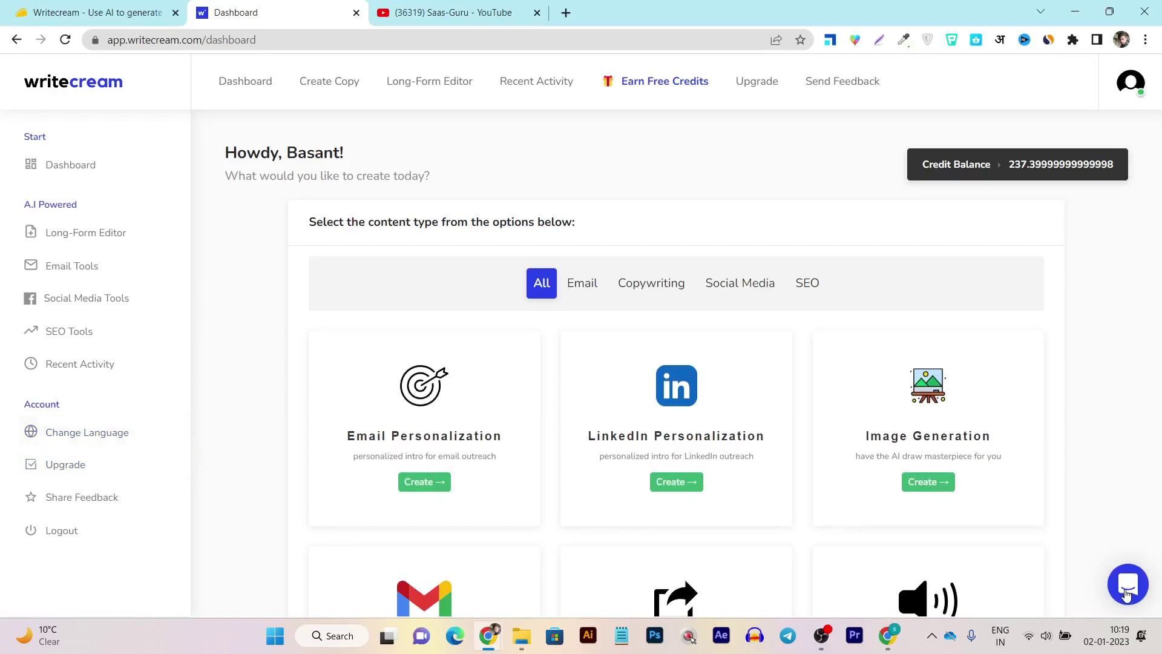
click(1126, 592)
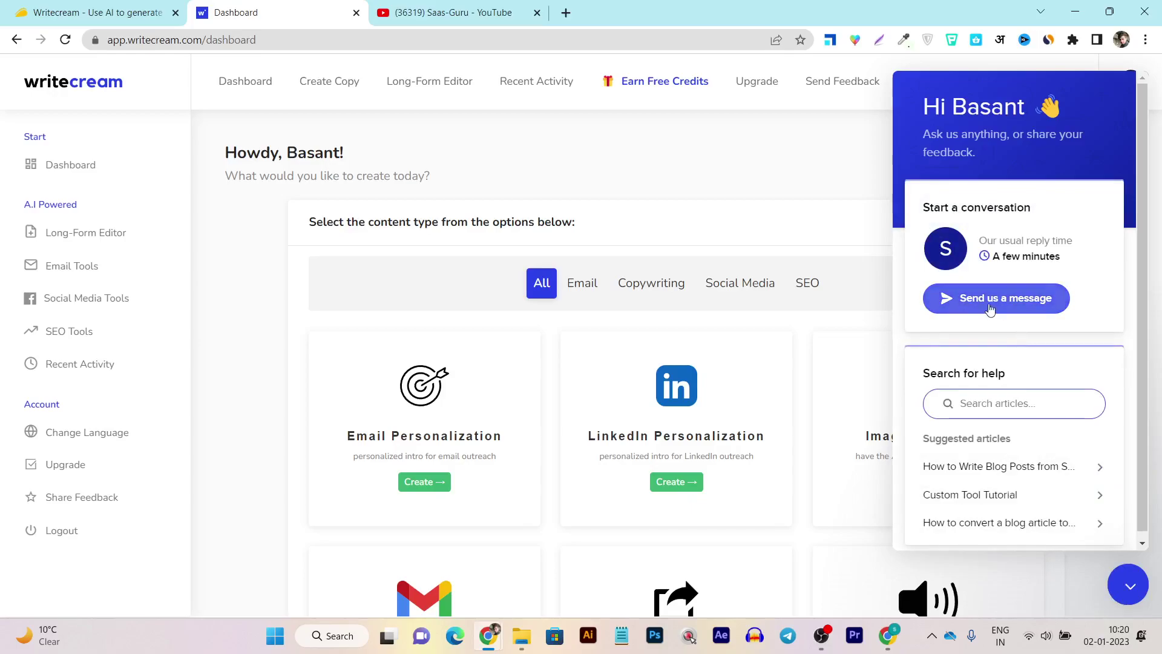
click(967, 307)
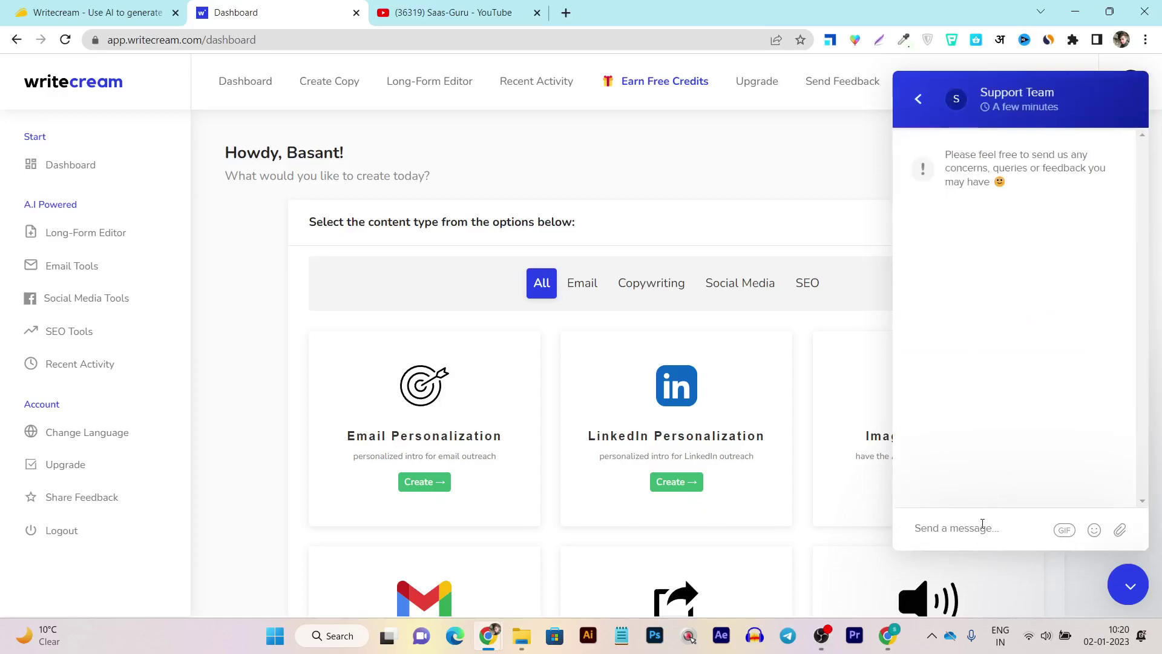
click(1134, 590)
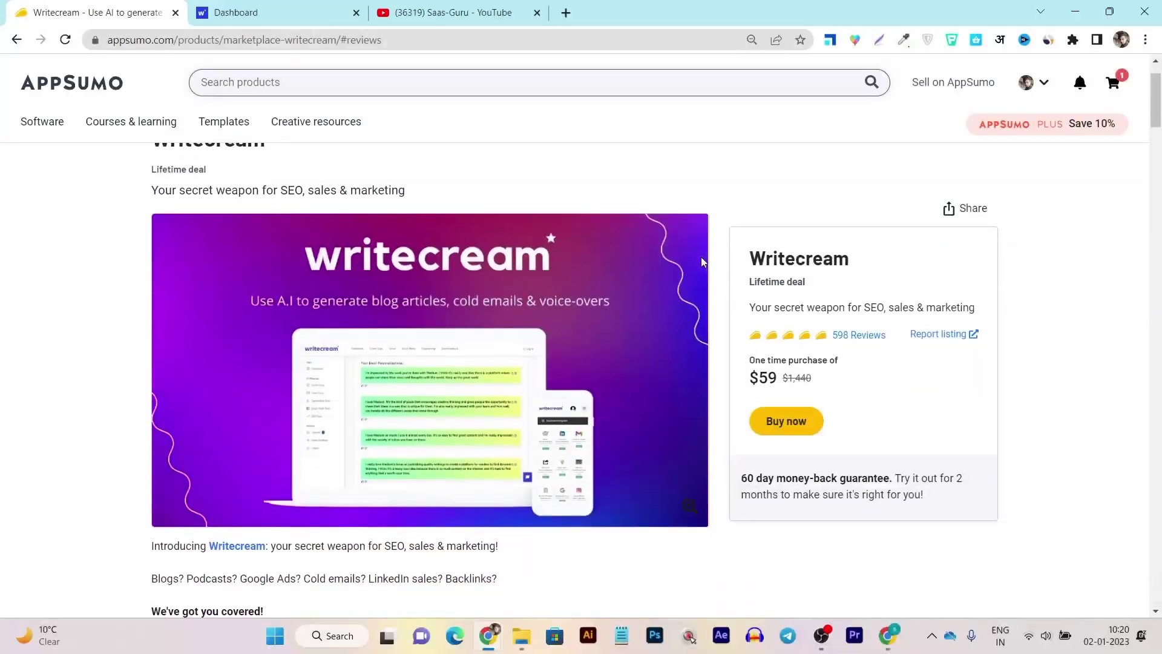
- Switch to Writecream's AppSumo listing and check the lifetime deal's price and money-back guarantee
scroll(528, 394, up, 1)
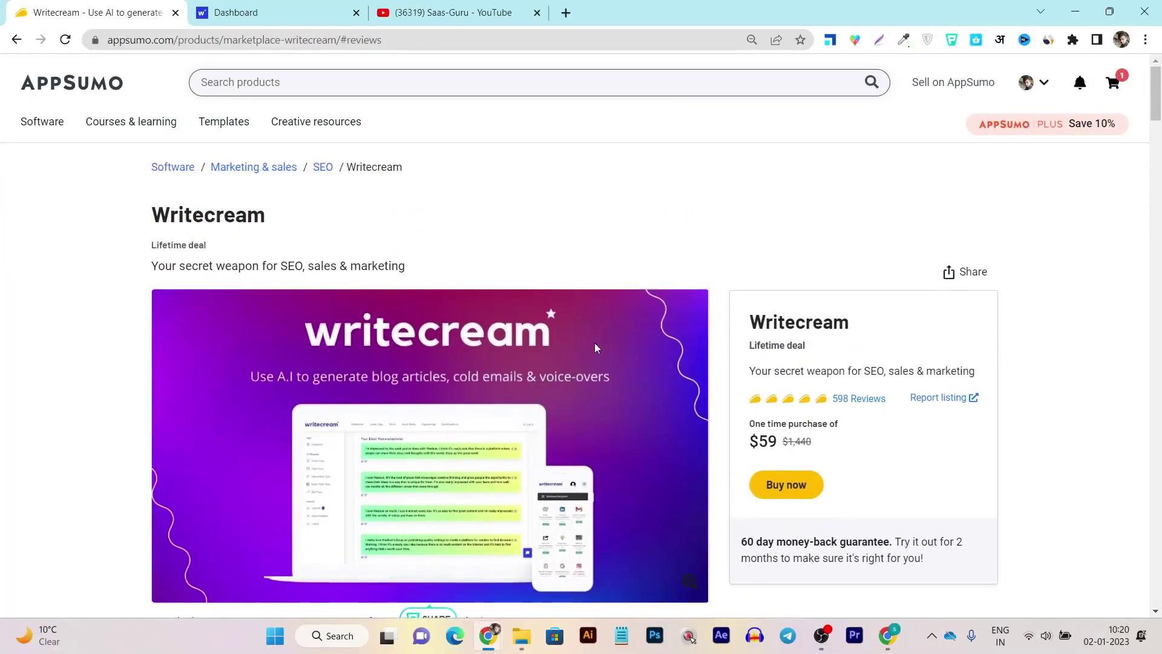
click(238, 9)
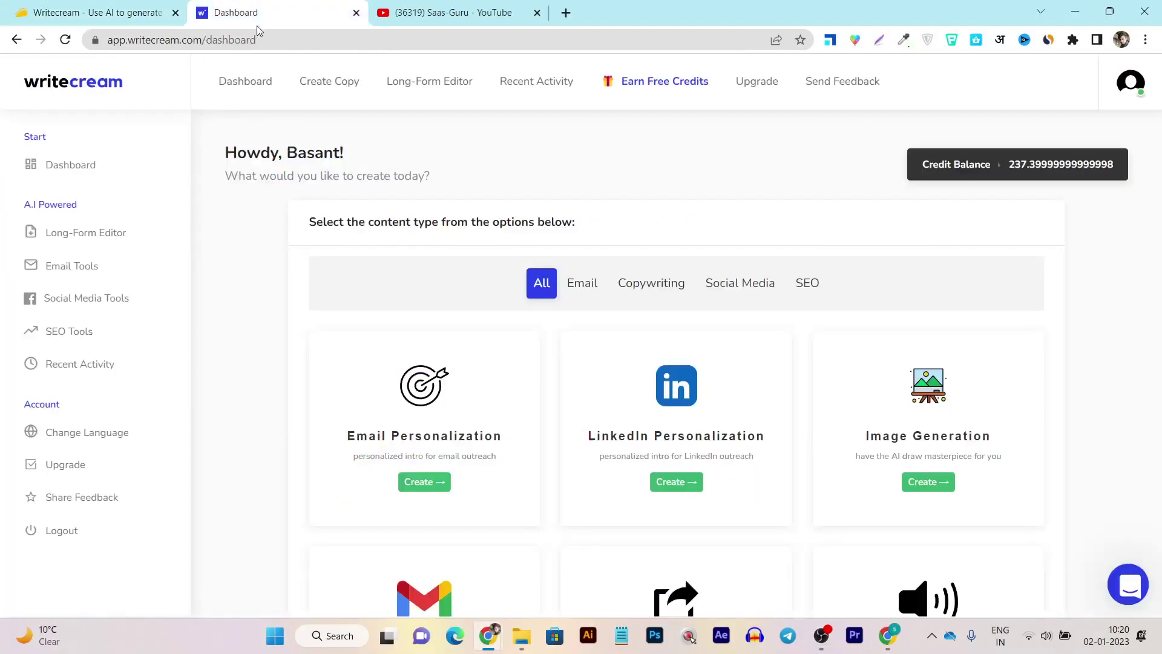
click(91, 12)
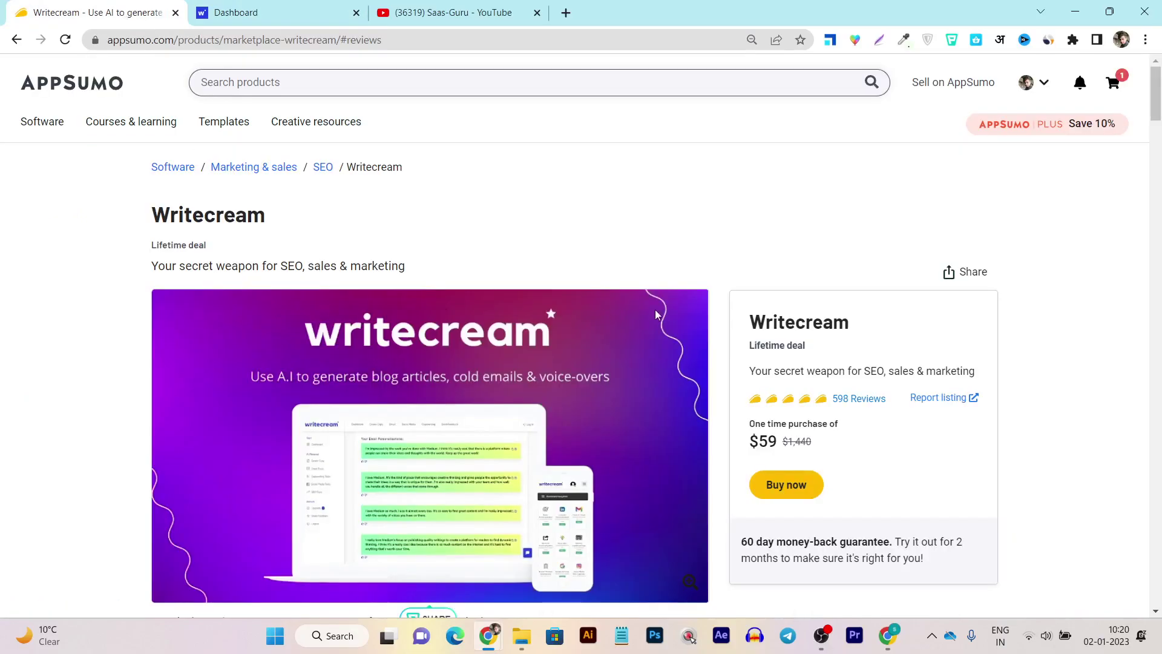
scroll(732, 279, down, 2)
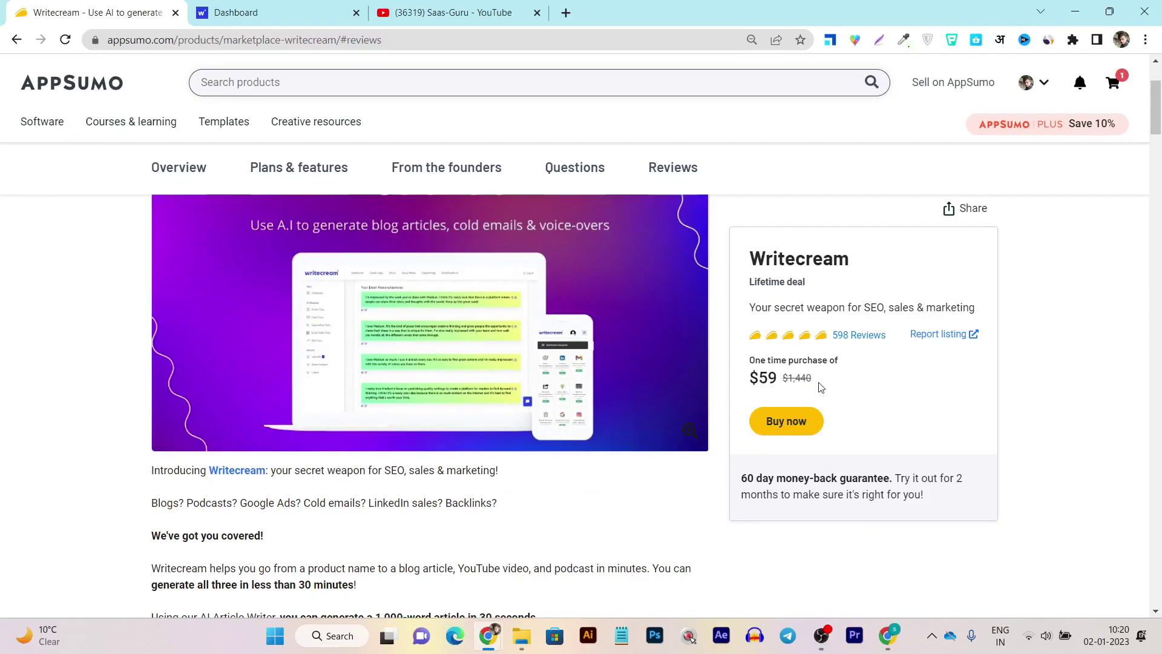
- Open the listing's Plans & features section and read the plan's inclusions, highlighting the monthly character allowance and "75+ languages"
click(307, 169)
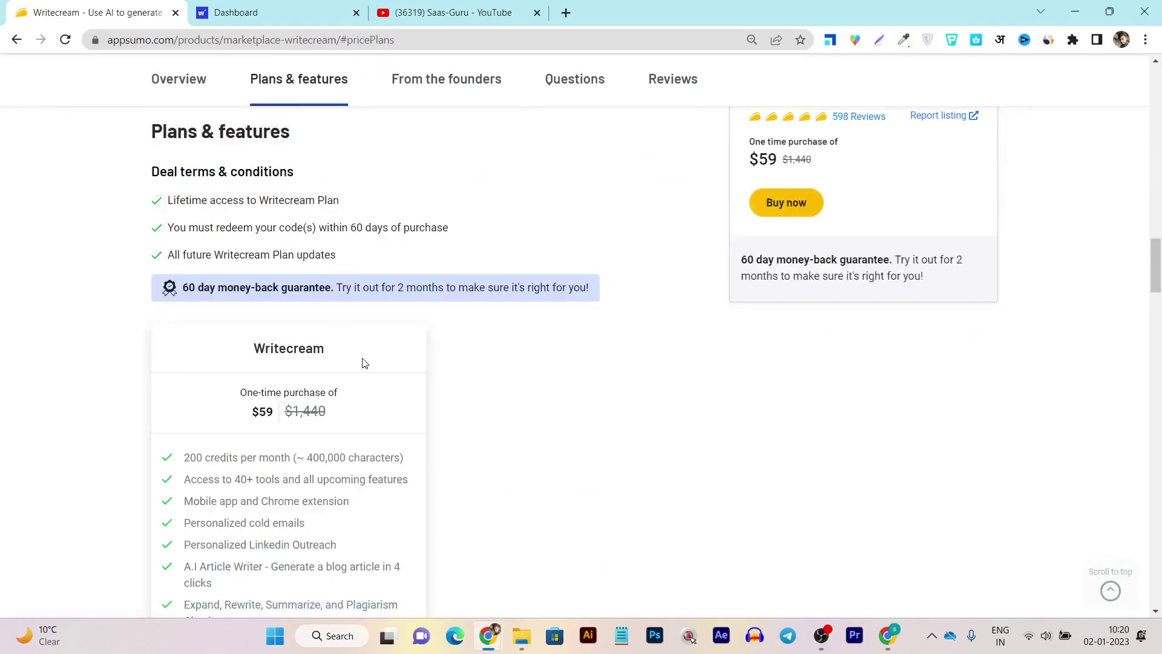
scroll(497, 382, down, 3)
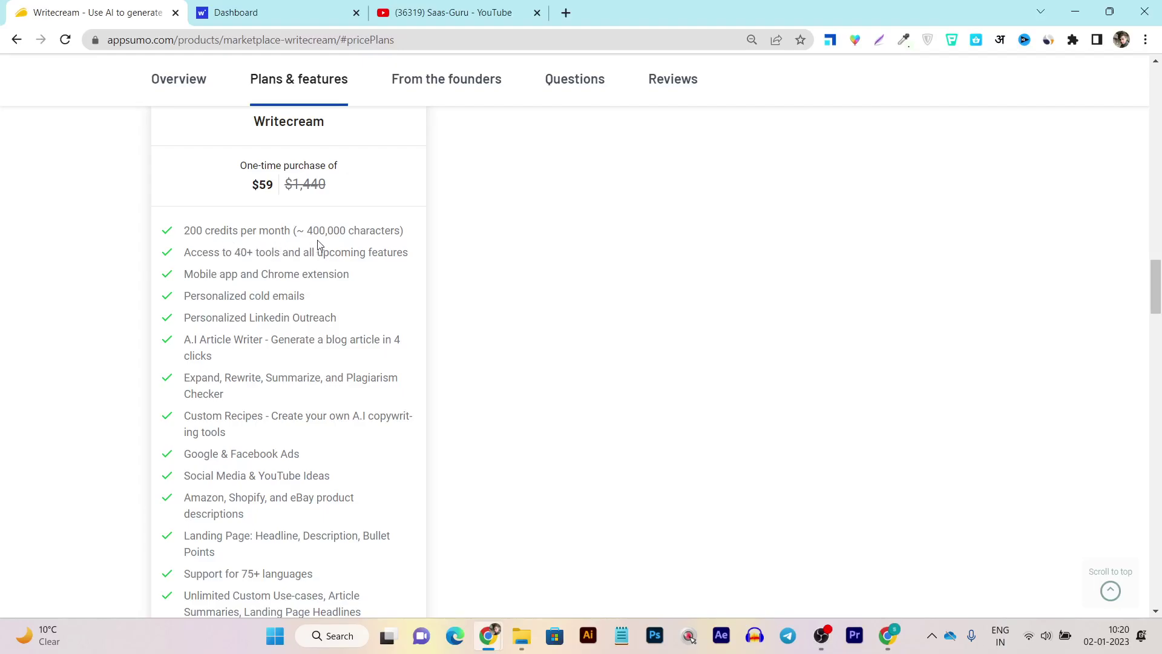
drag(307, 232, 347, 233)
scroll(381, 272, down, 2)
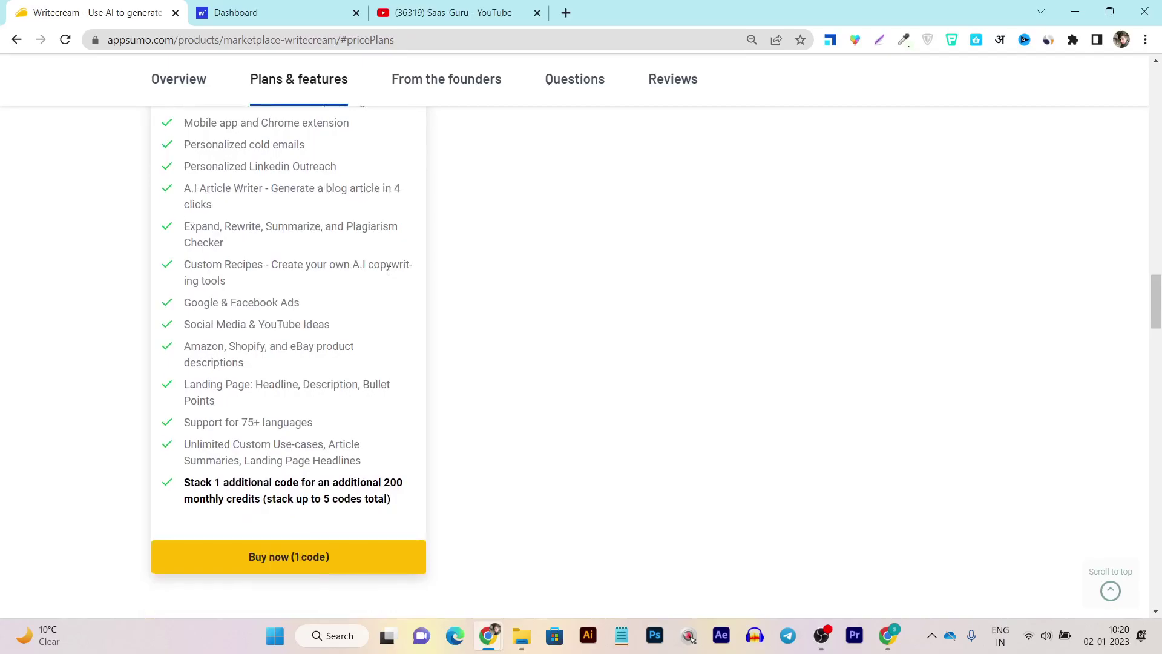
scroll(389, 272, down, 2)
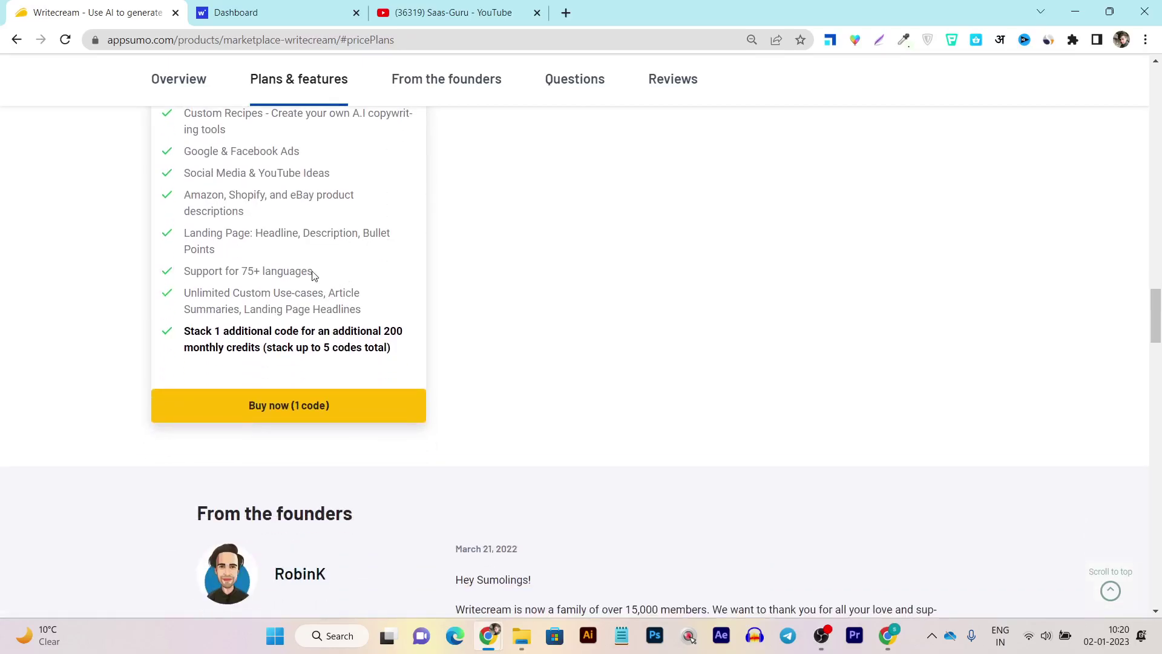
drag(316, 271, 245, 272)
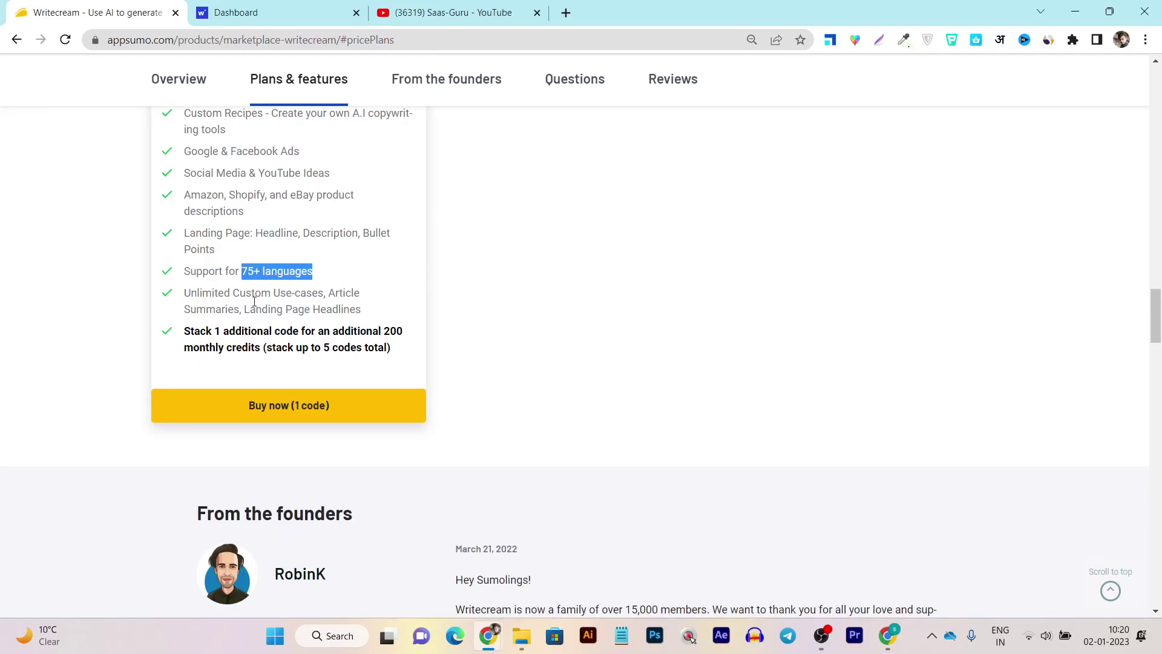
- Open the customer reviews from the deal's rating summary and read through them to the end of the list
scroll(442, 392, up, 10)
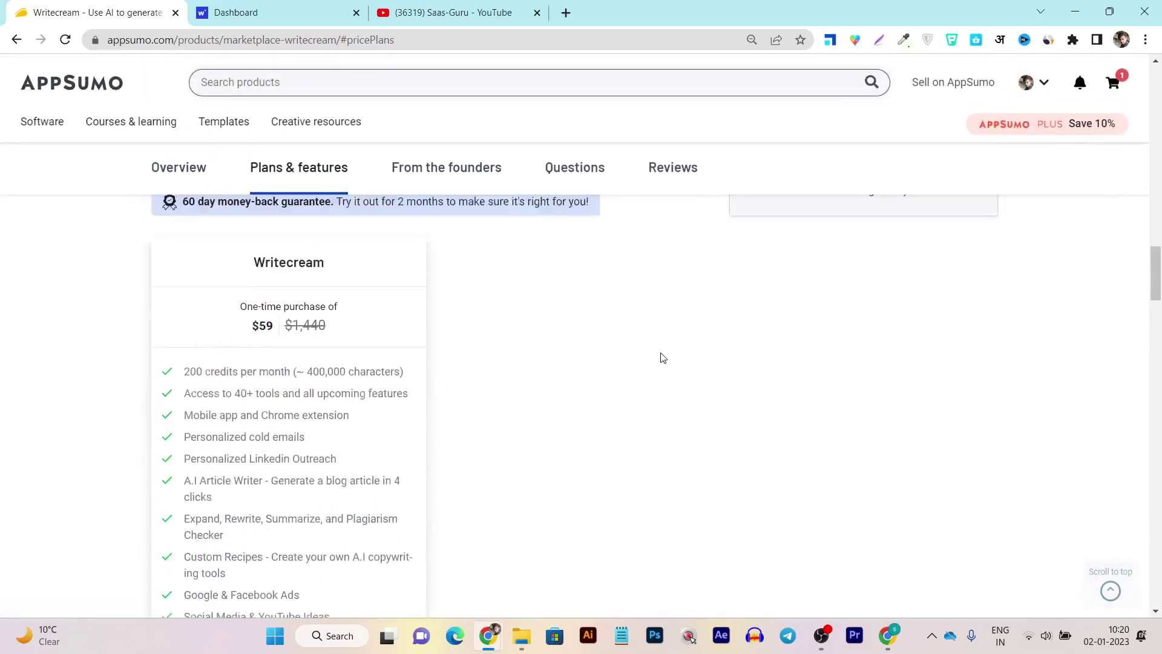
scroll(446, 401, up, 10)
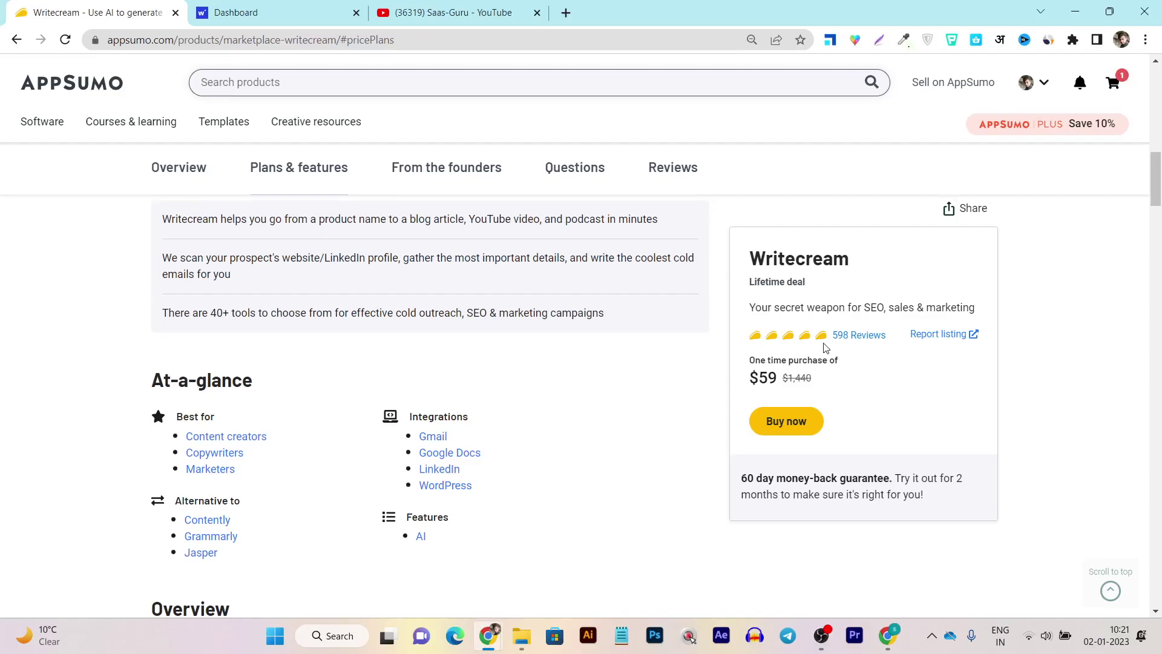
click(851, 336)
scroll(517, 405, down, 5)
scroll(517, 405, down, 20)
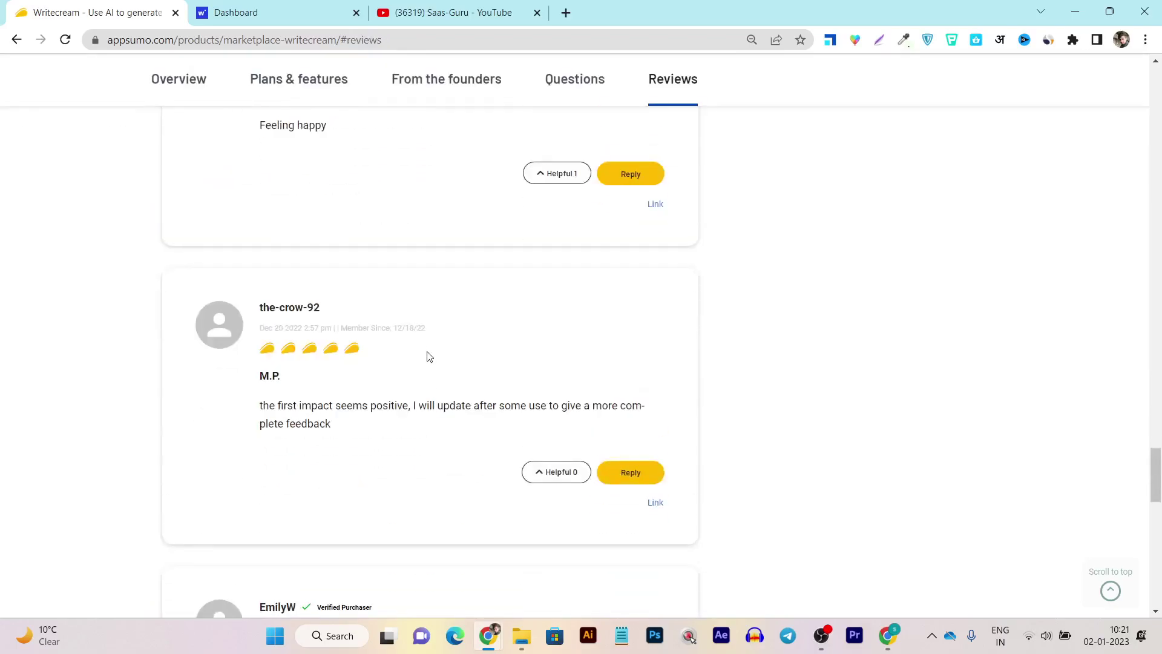
scroll(426, 346, down, 4)
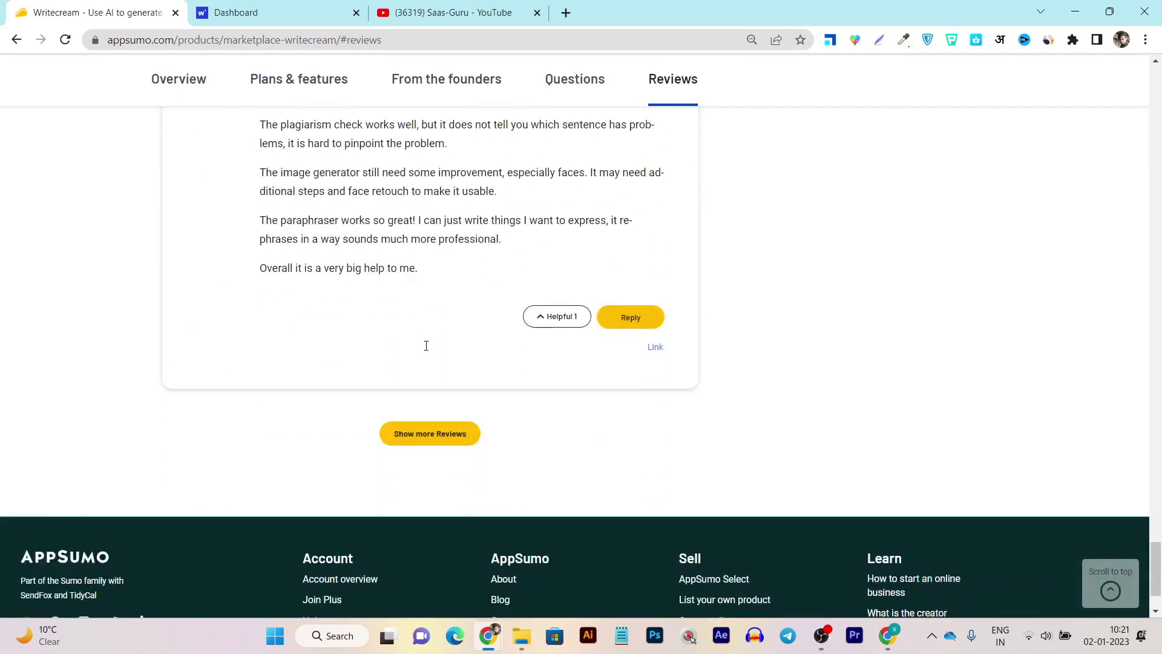
- Go back to the start of the AppSumo listing and read the product introduction down to the TL;DR and At-a-glance sections
scroll(478, 368, up, 20)
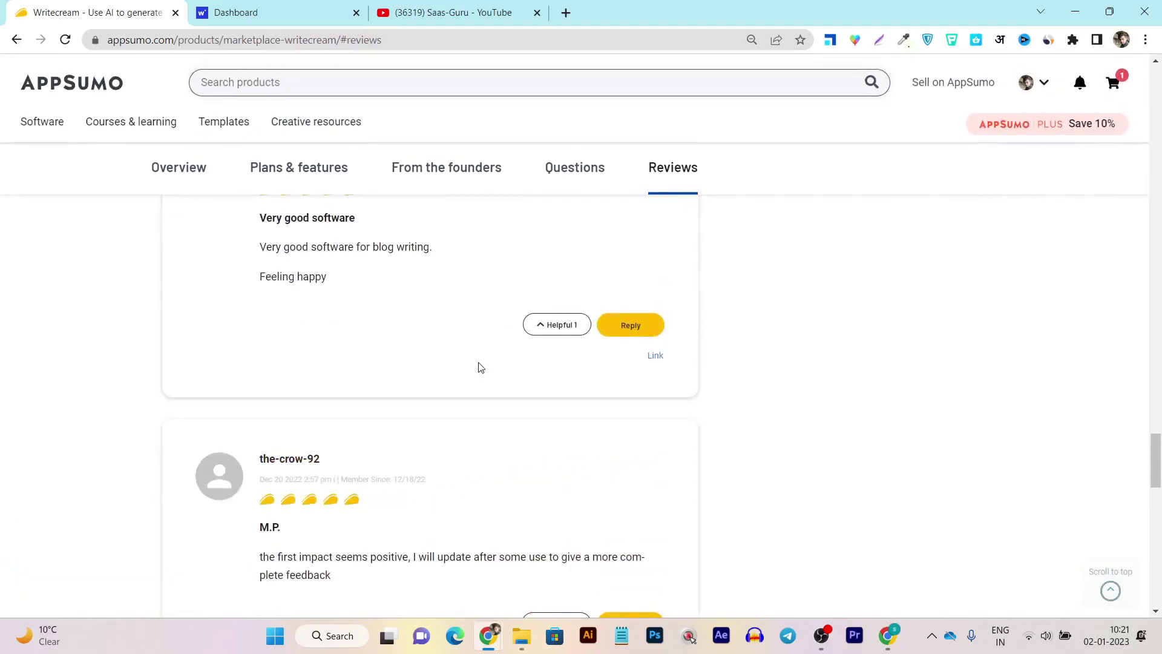
scroll(480, 367, up, 20)
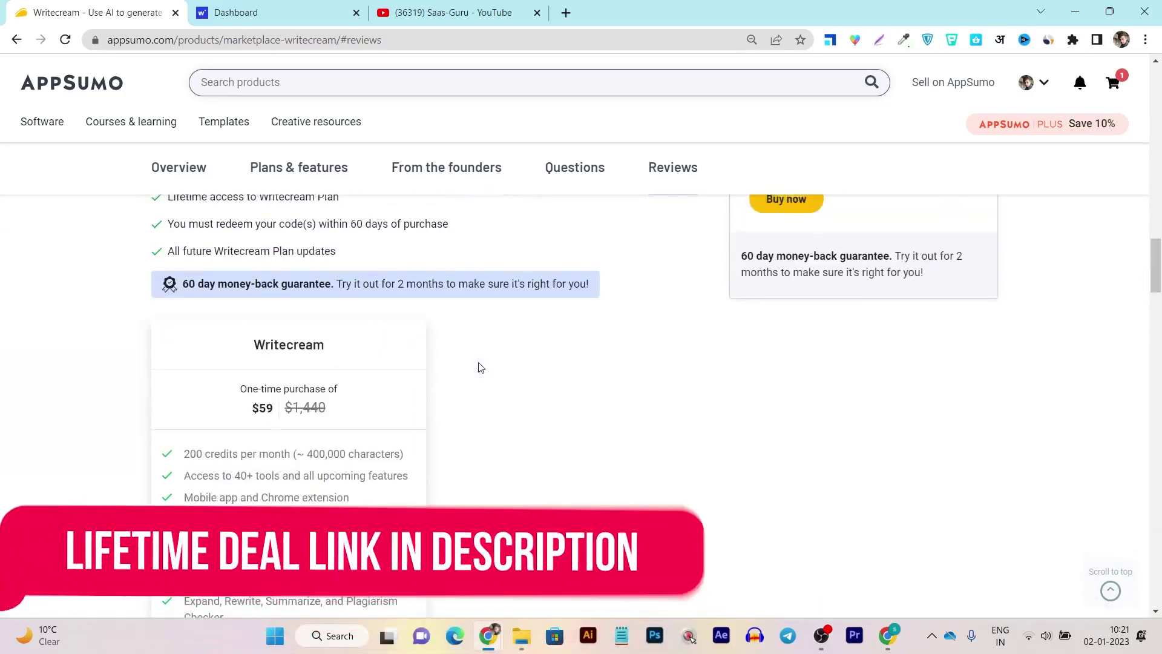
scroll(478, 367, up, 12)
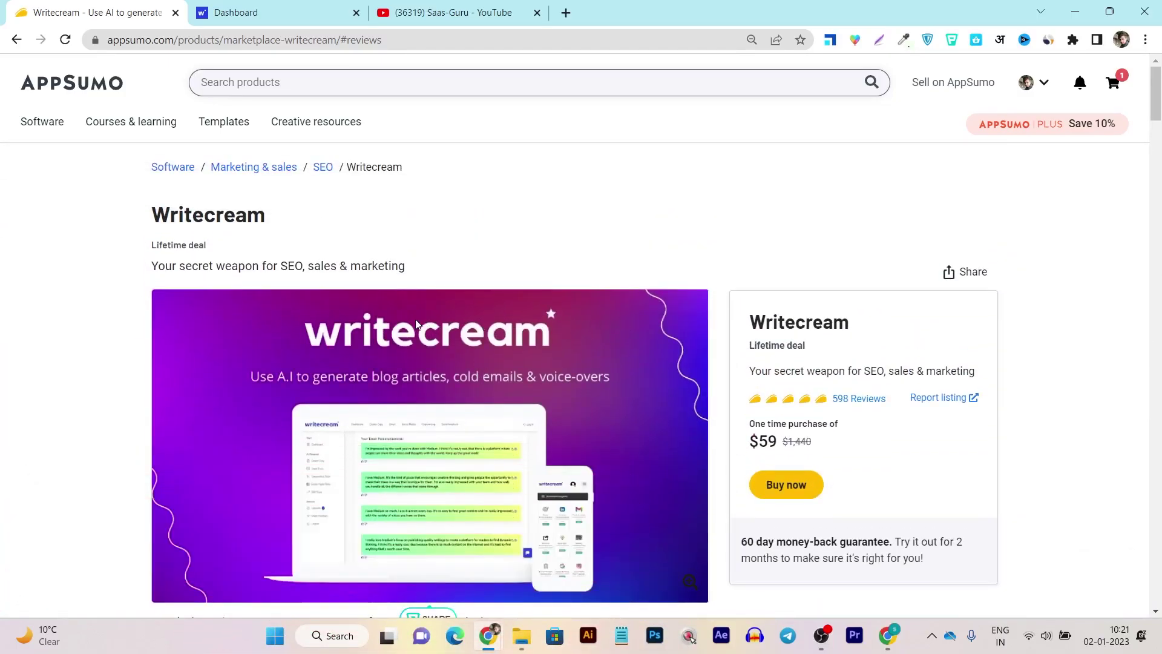
scroll(161, 271, down, 1)
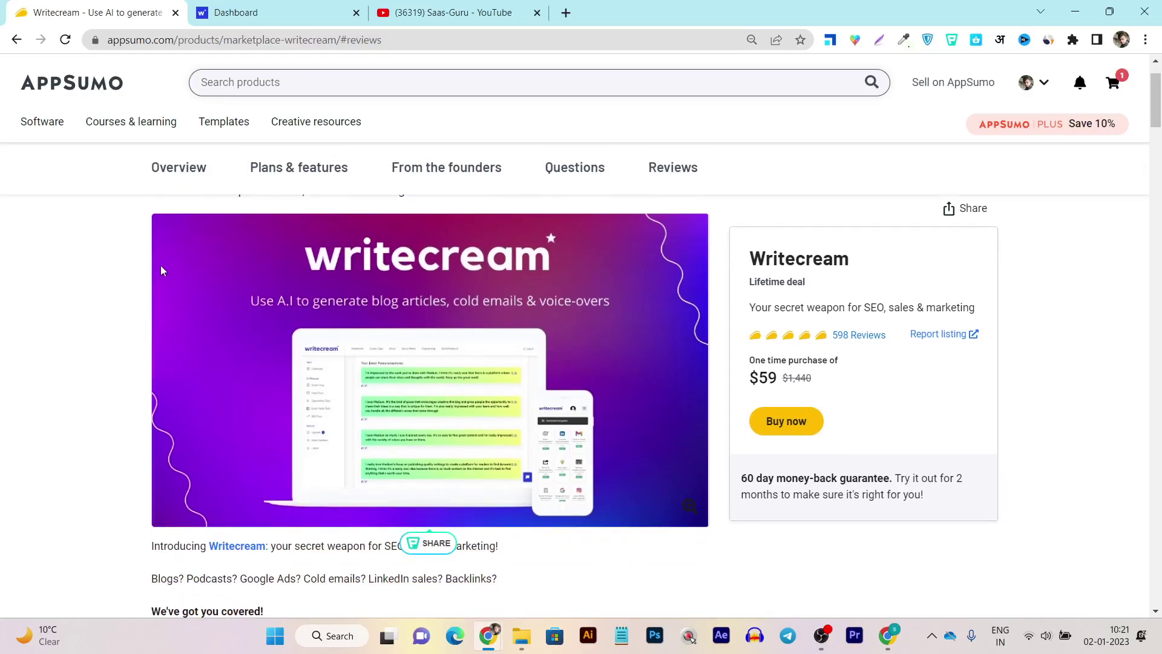
scroll(335, 280, down, 8)
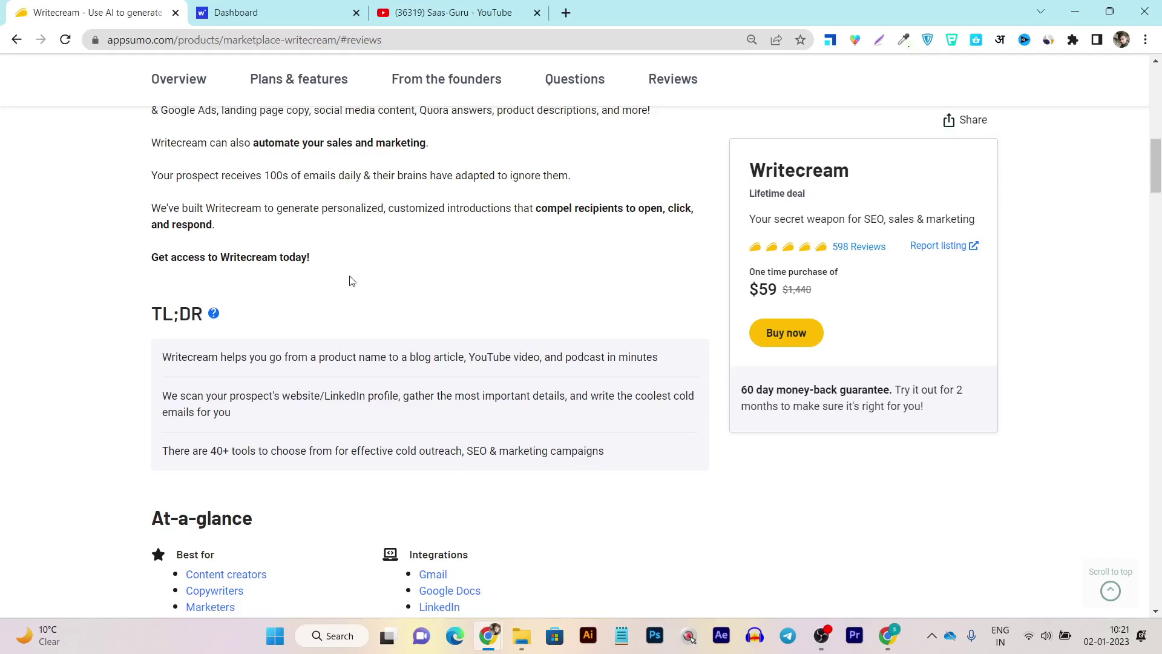
- Switch back to the Writecream dashboard and look over the first rows of content tools
scroll(435, 264, up, 5)
click(276, 11)
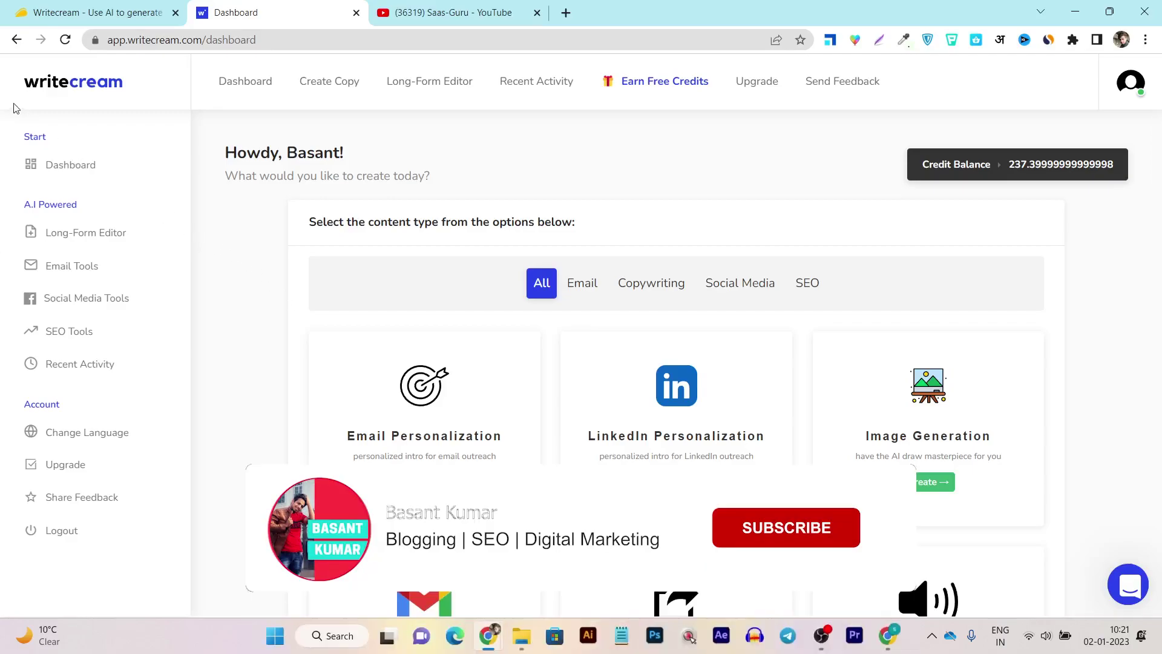
scroll(235, 255, down, 10)
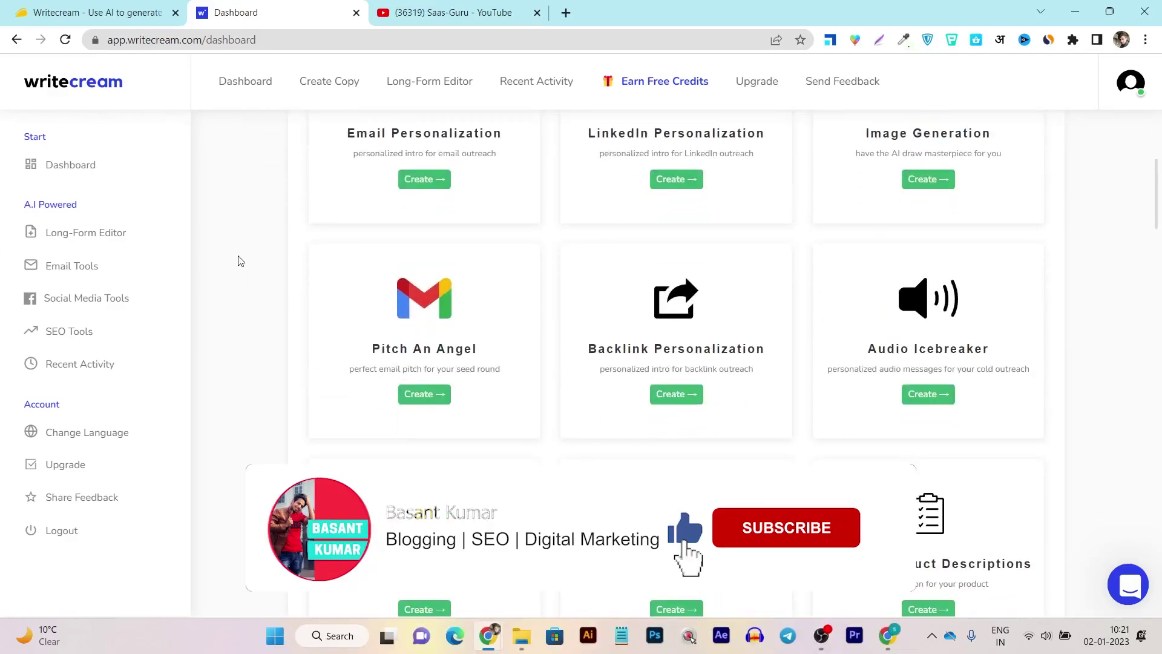